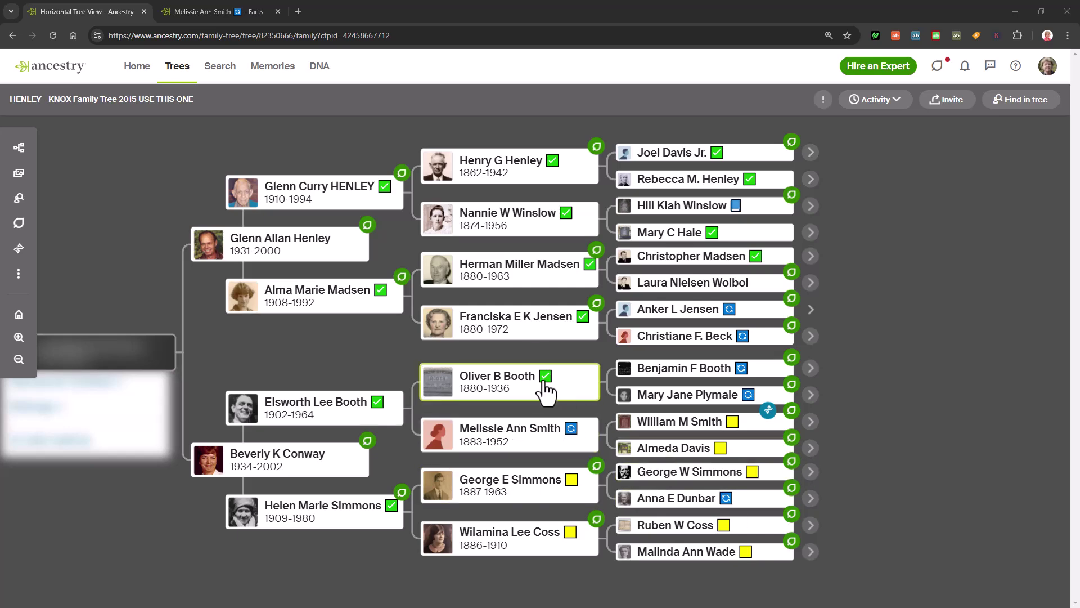
View the profile of the 1883–1952 great-grandmother and return to the family tree
left_click(523, 431)
left_click(478, 394)
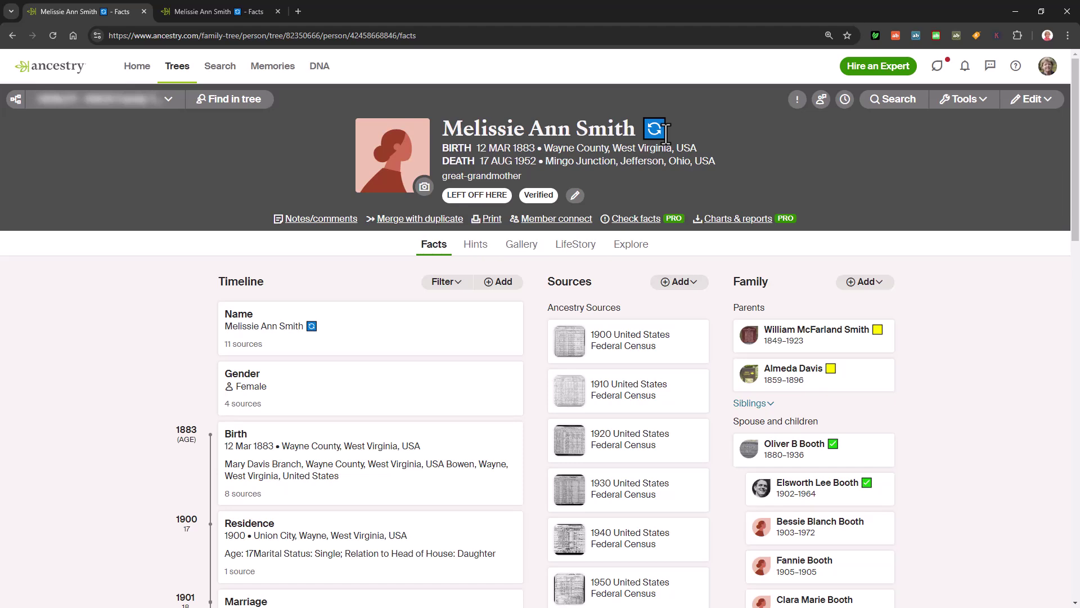
left_click(17, 100)
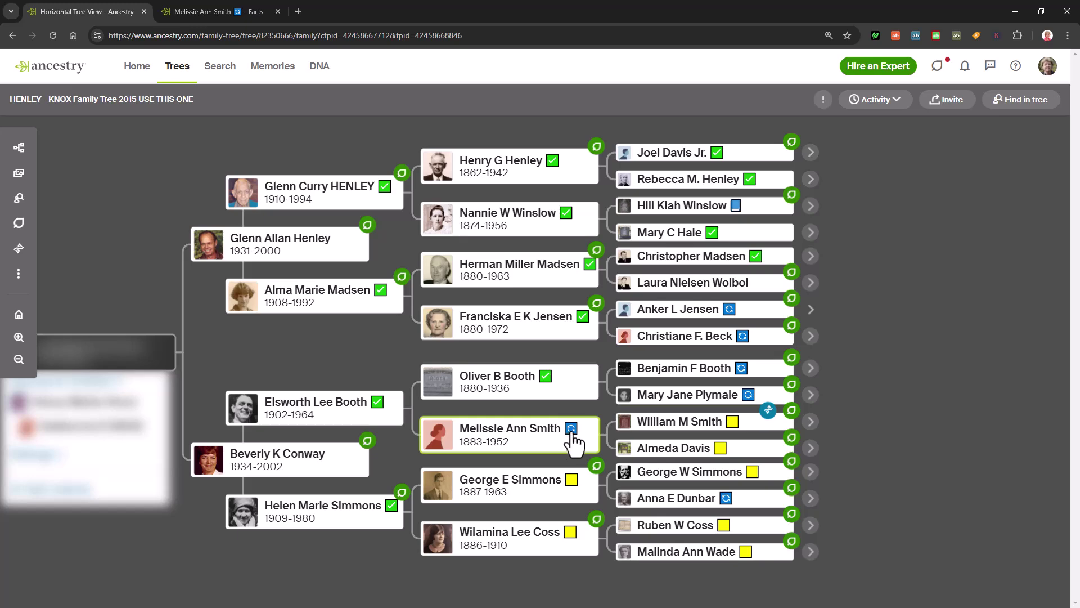
Open the name fact of the 1883–1952 great-grandmother for editing and select the emoji in the suffix
left_click(540, 441)
left_click(460, 389)
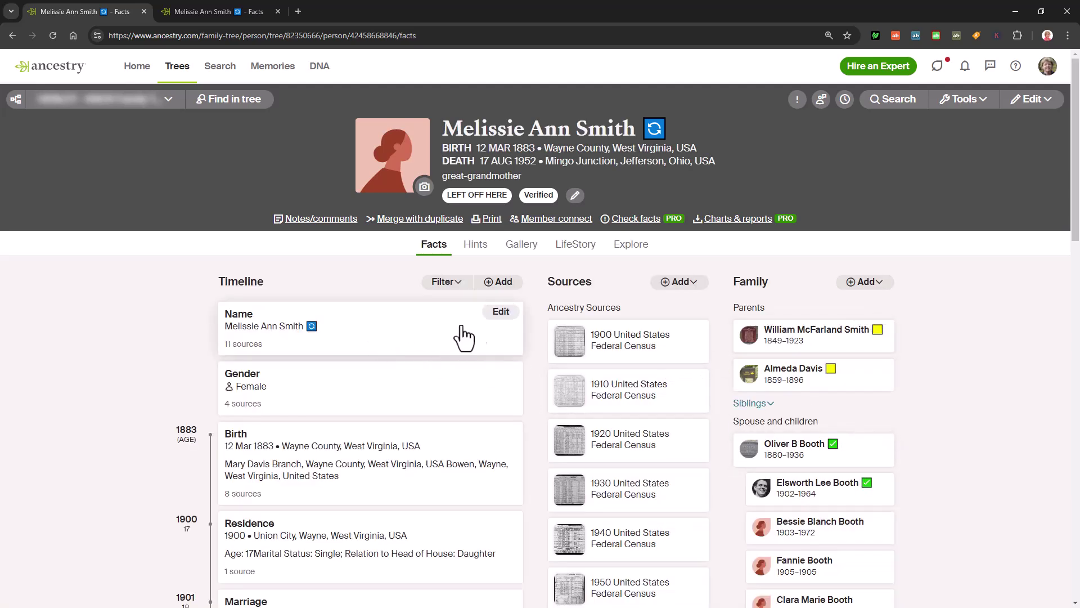
left_click(493, 313)
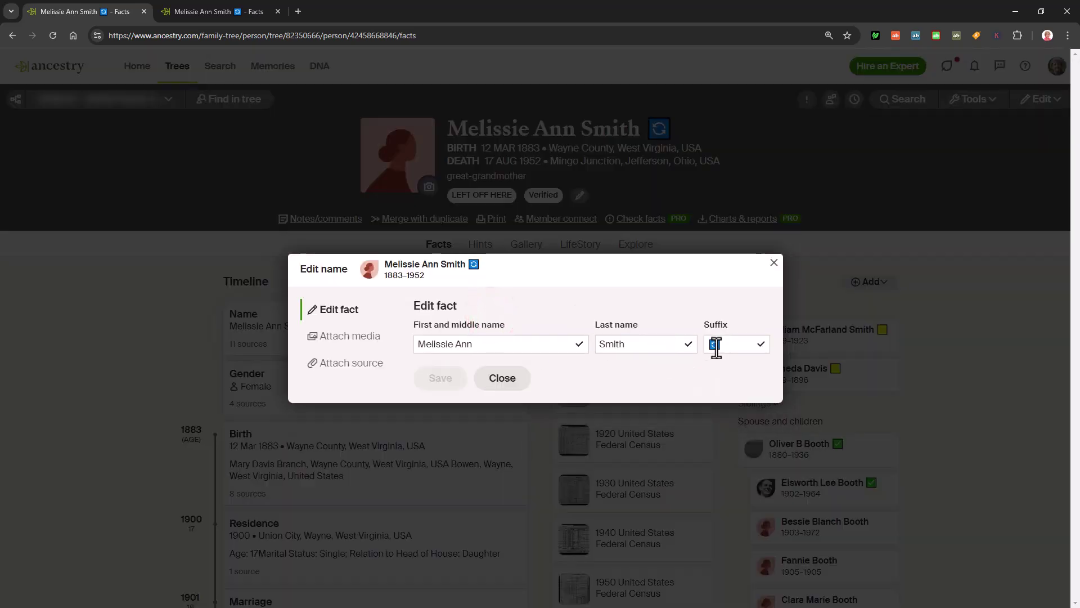
double_click(728, 344)
right_click(726, 344)
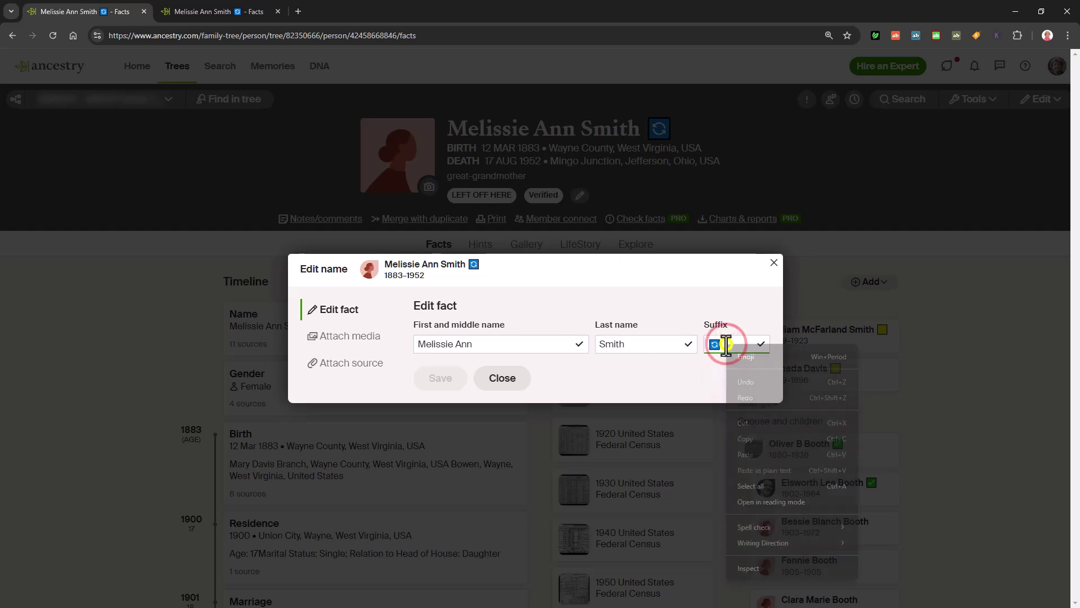
key("Escape")
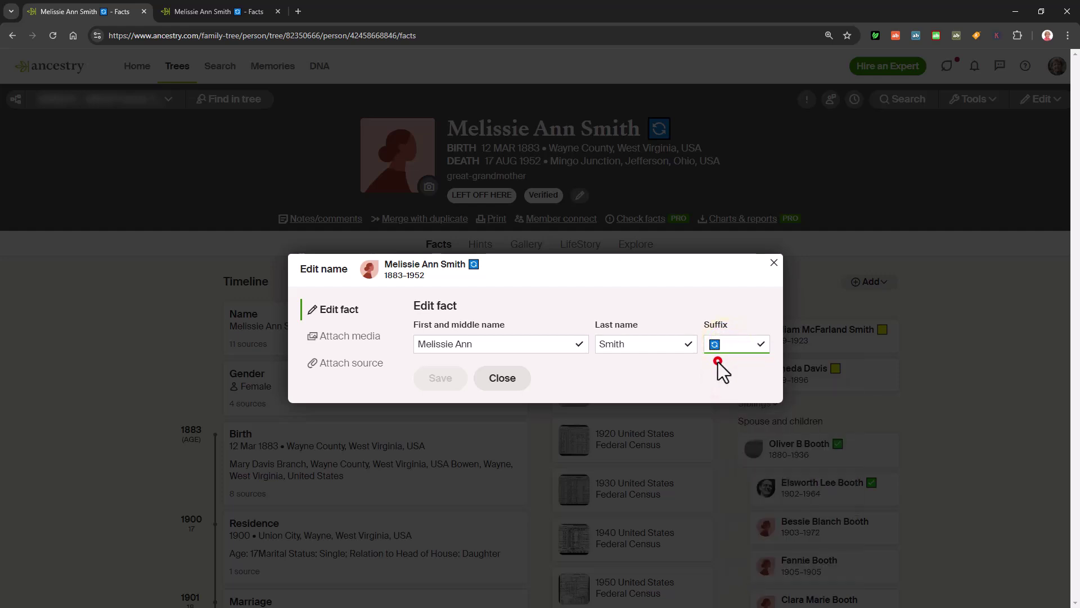
Try to bring up the emoji picker for the name suffix
left_click(717, 352)
right_click(730, 345)
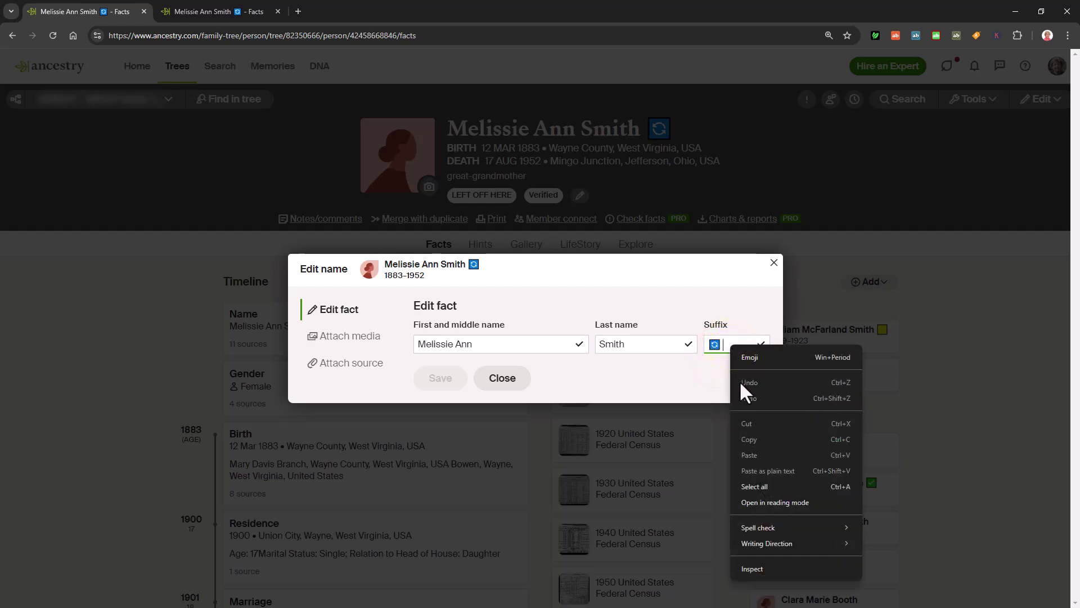
left_click(754, 355)
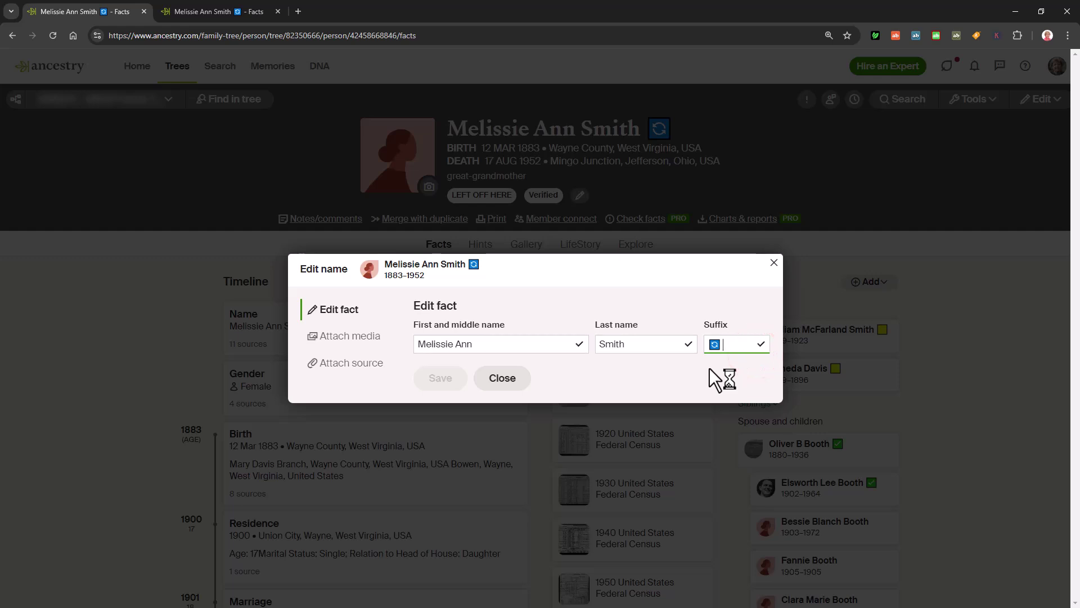
left_click(724, 344)
right_click(724, 344)
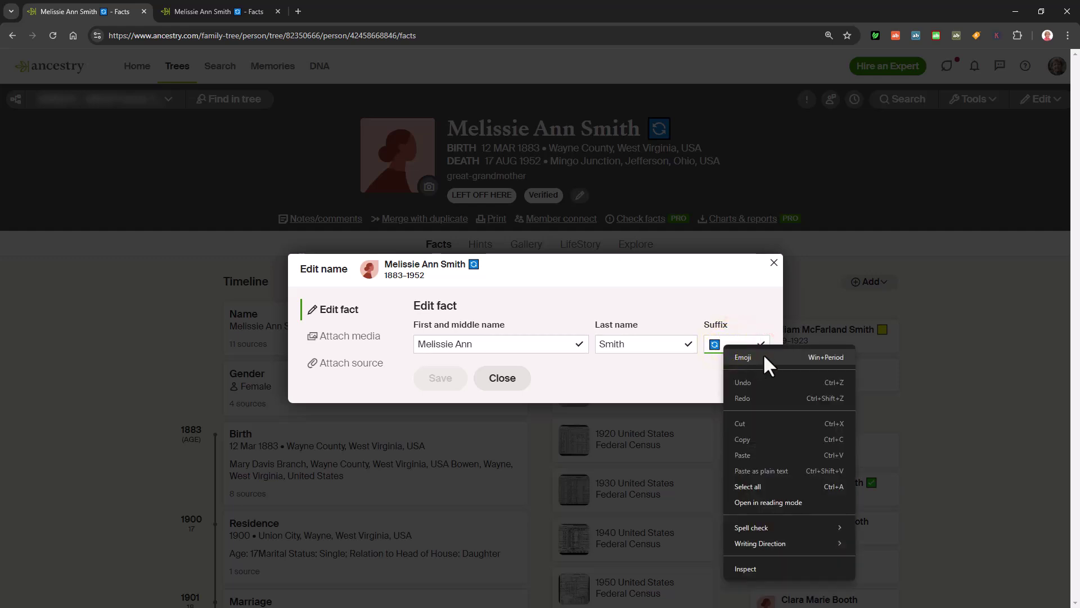
left_click(728, 343)
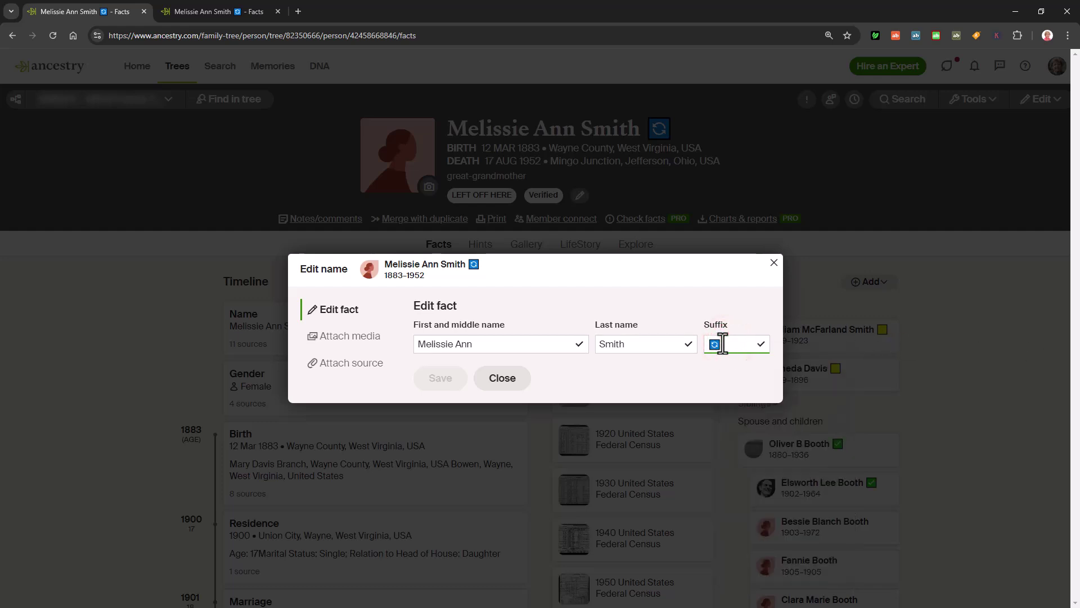
Browse the symbols in the emoji picker for the suffix, leaving the name fact unchanged
key("super+period")
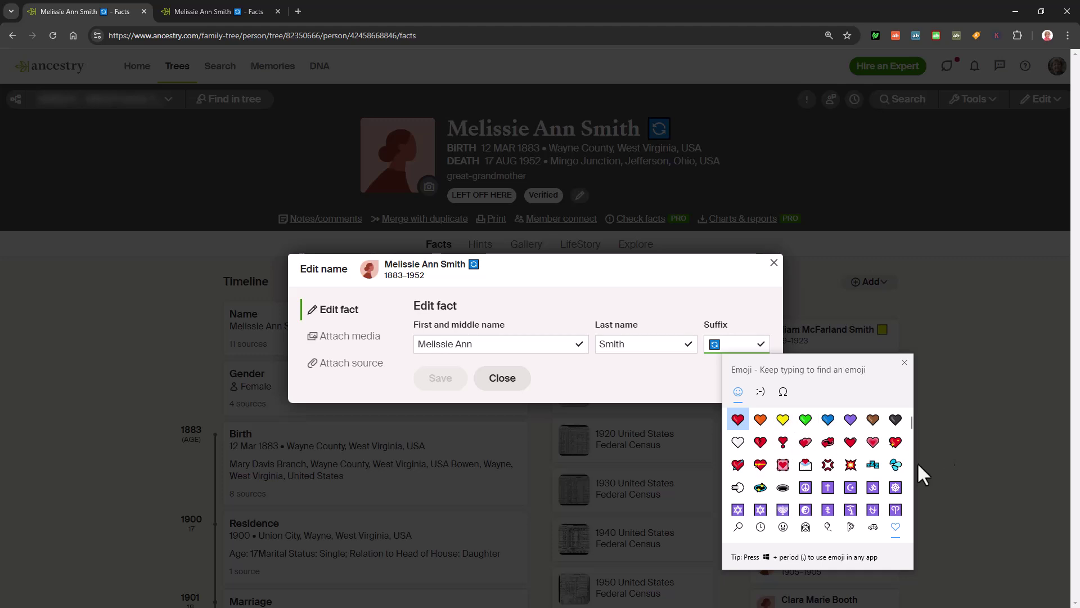
scroll(894, 407, "down", 2)
scroll(876, 417, "down", 2)
left_click(904, 362)
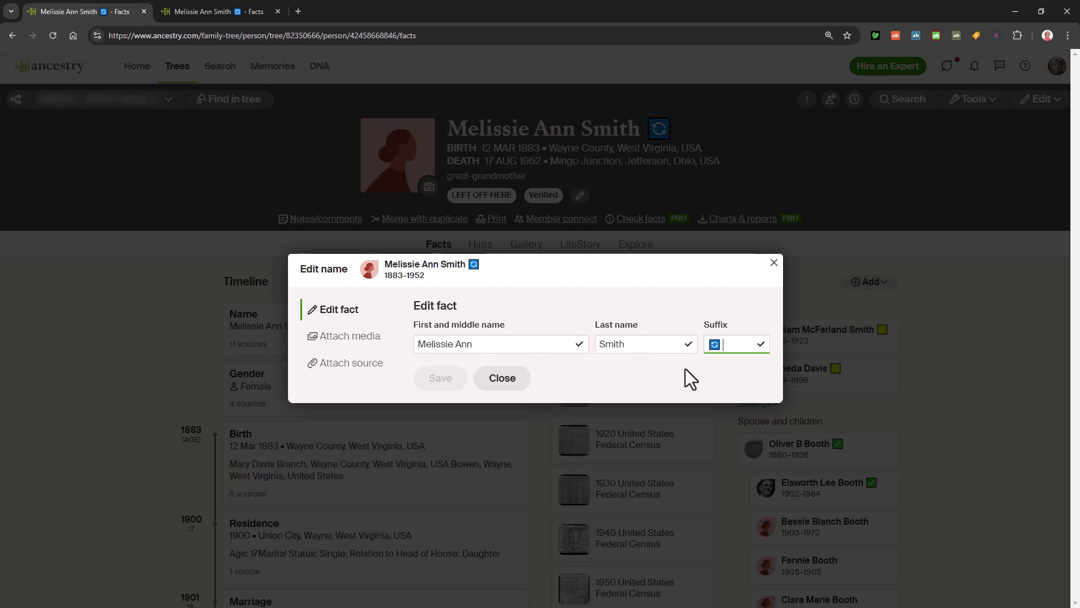
left_click(773, 262)
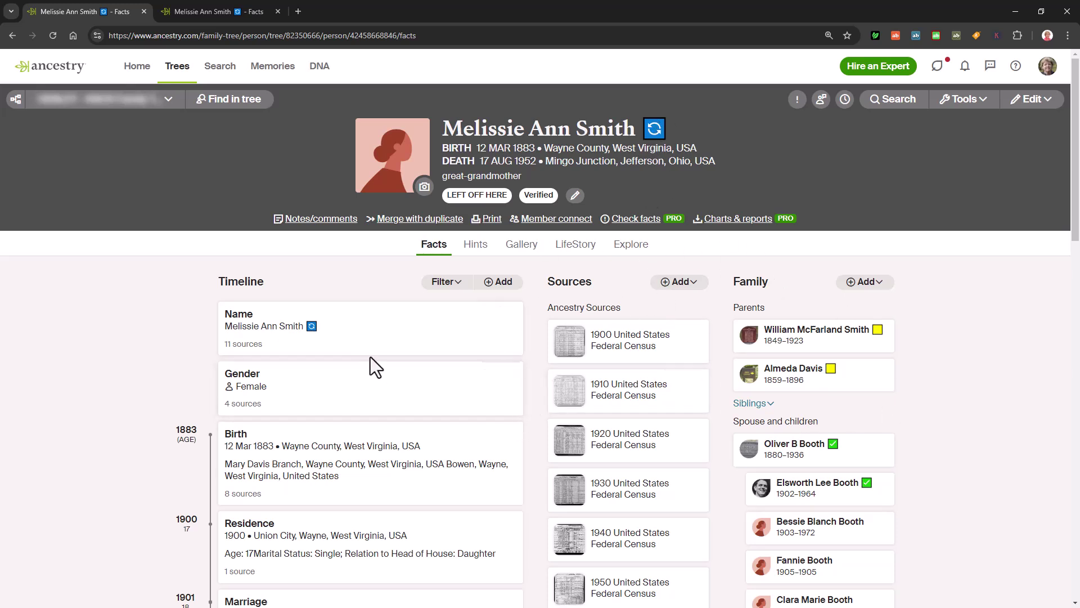
Copy the green check mark emoji from the name suffix of the 1880–1972 great-grandmother
left_click(15, 99)
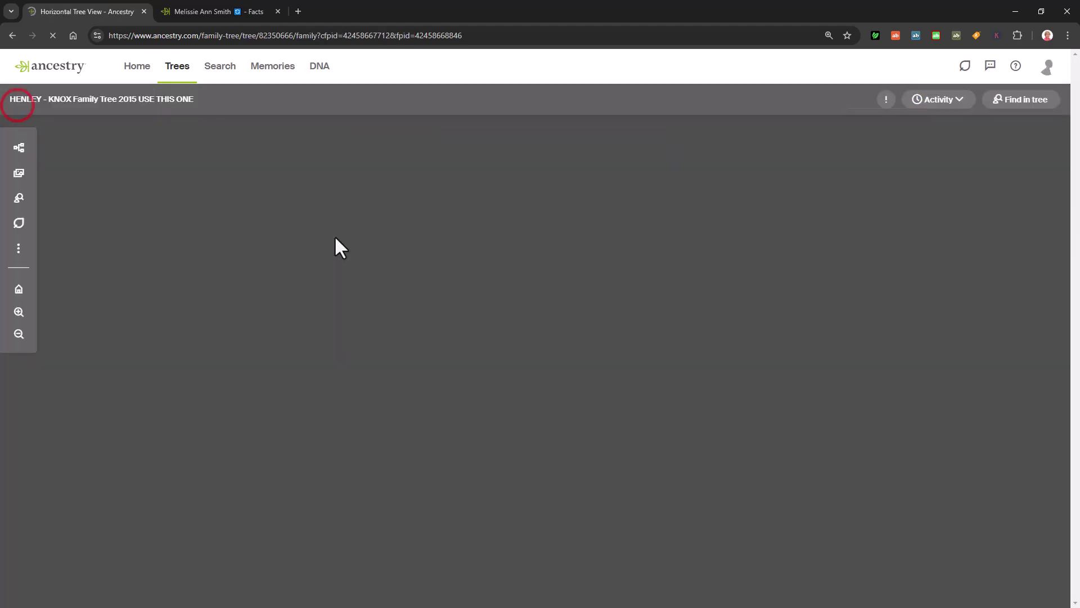
left_click(586, 319)
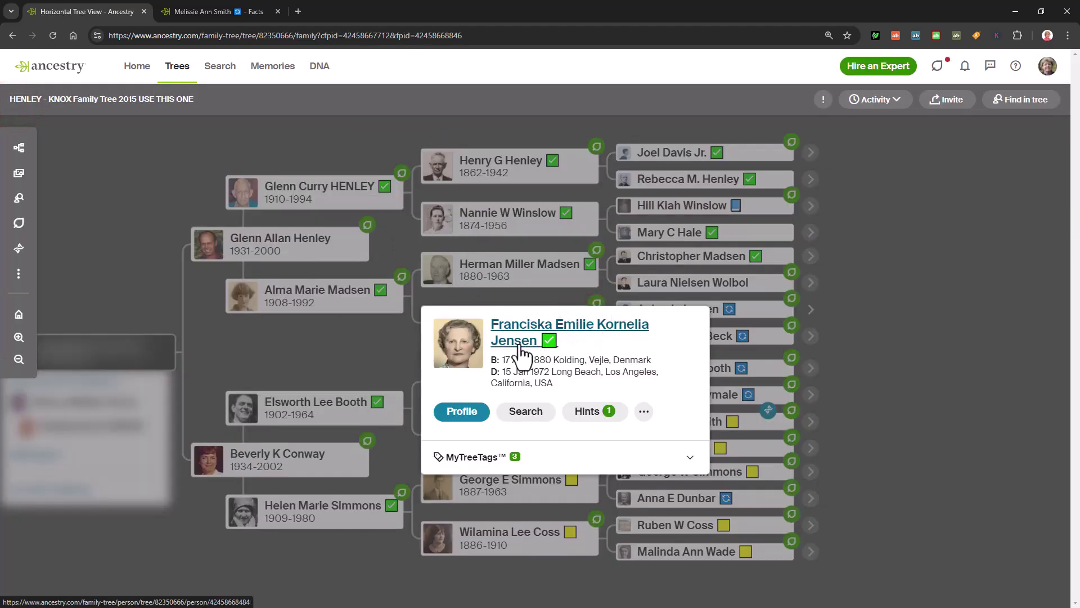
left_click(457, 415)
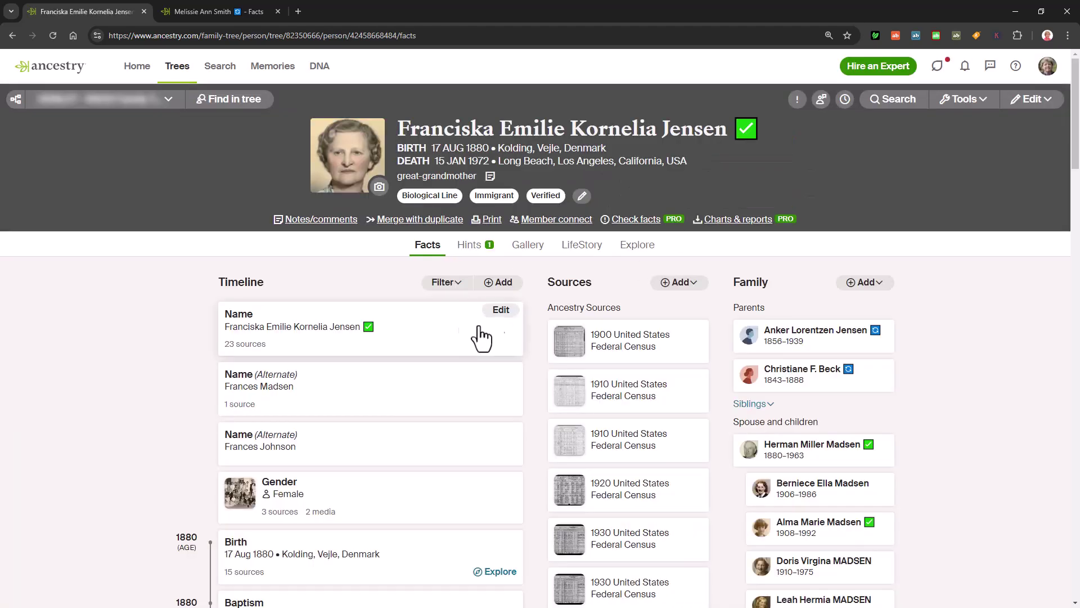
left_click(502, 317)
left_click(727, 333)
left_click(774, 254)
Replace the name suffix of the 1883–1952 great-grandmother with the green check mark emoji, save it, and return to the family tree
left_click(17, 99)
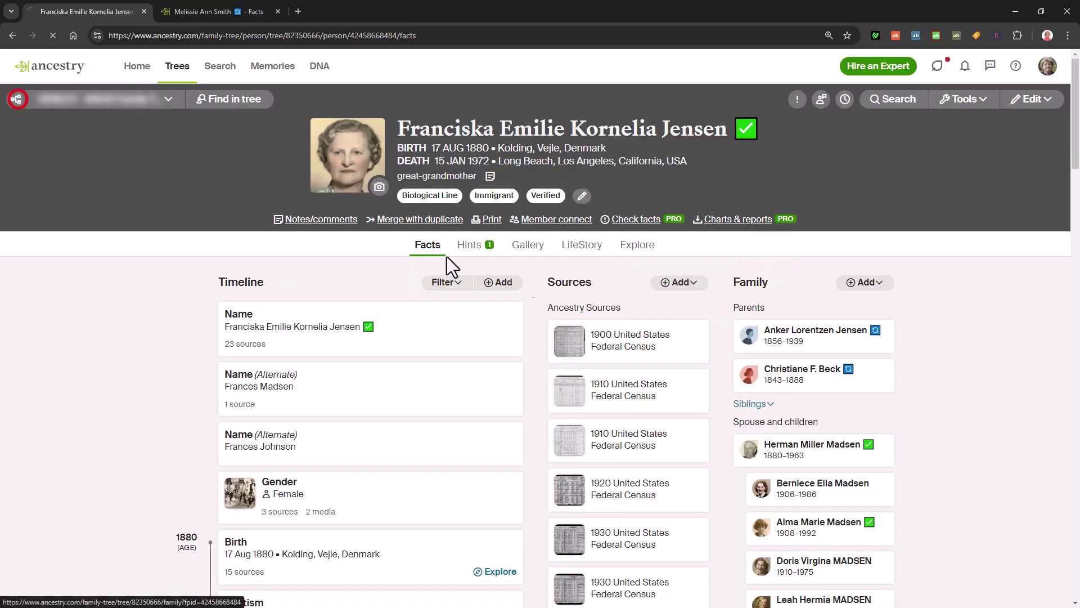
left_click(539, 431)
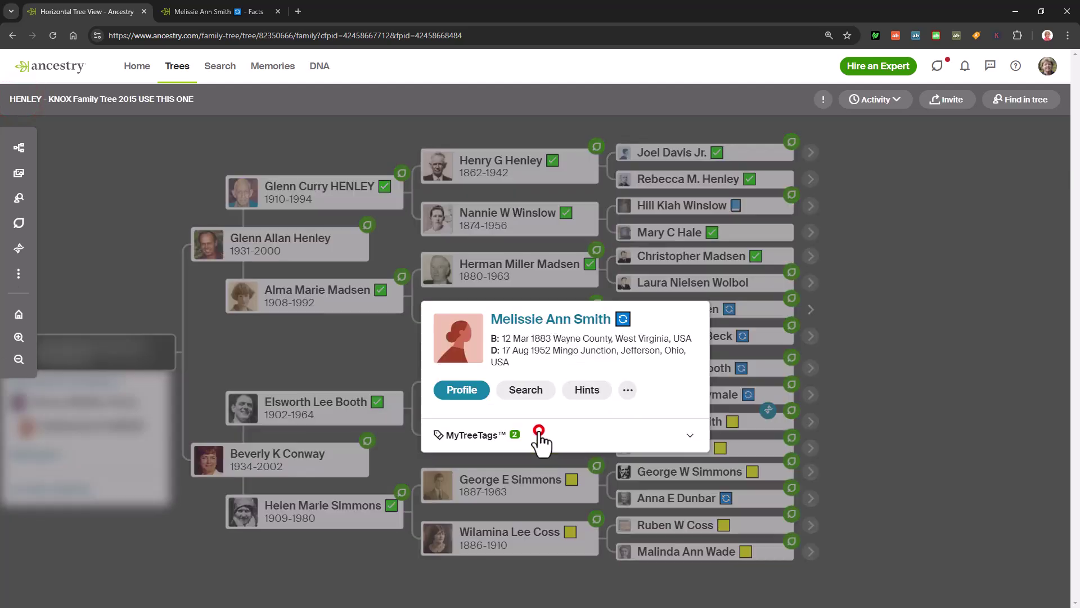
left_click(462, 390)
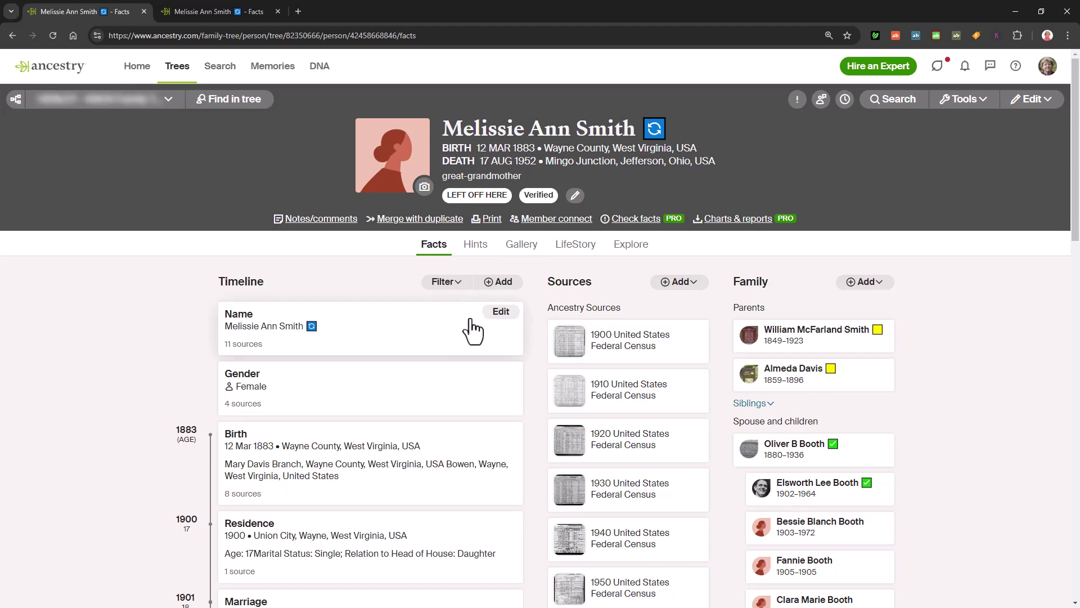
left_click(493, 313)
left_click(733, 344)
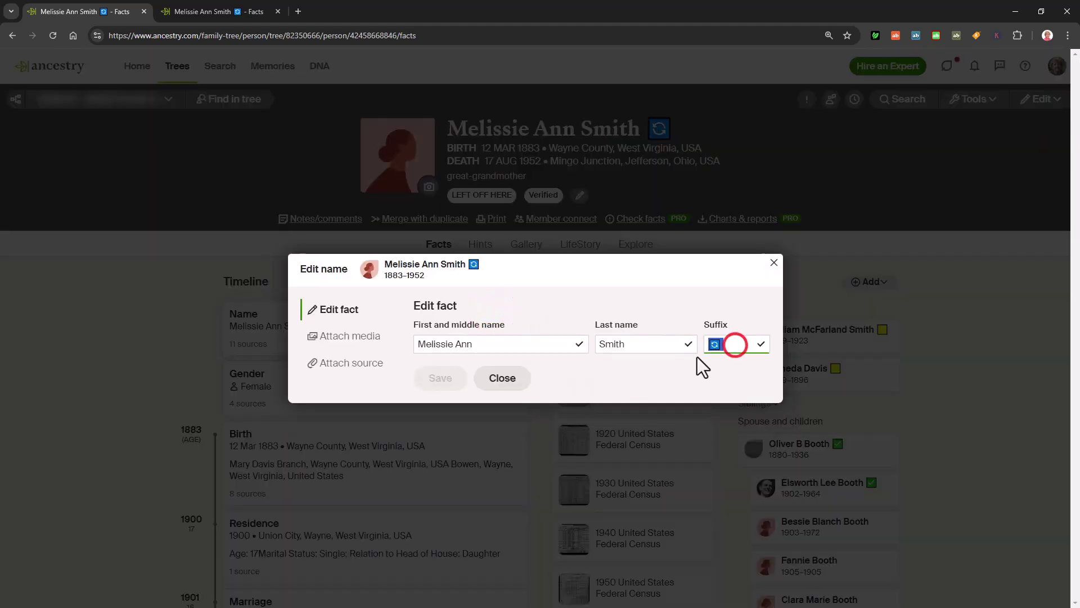
left_click(439, 382)
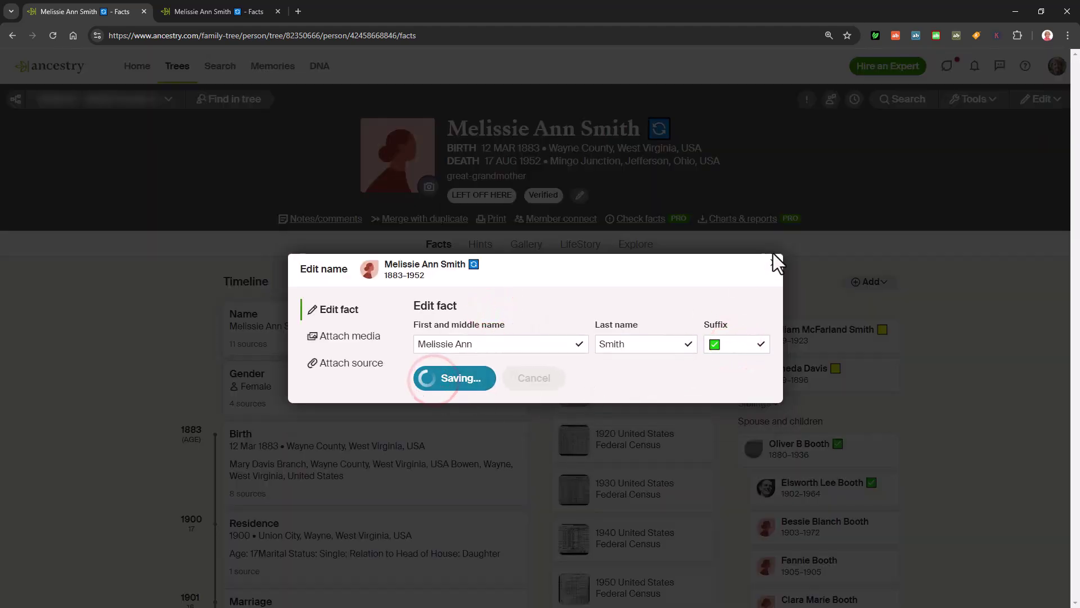
left_click(775, 238)
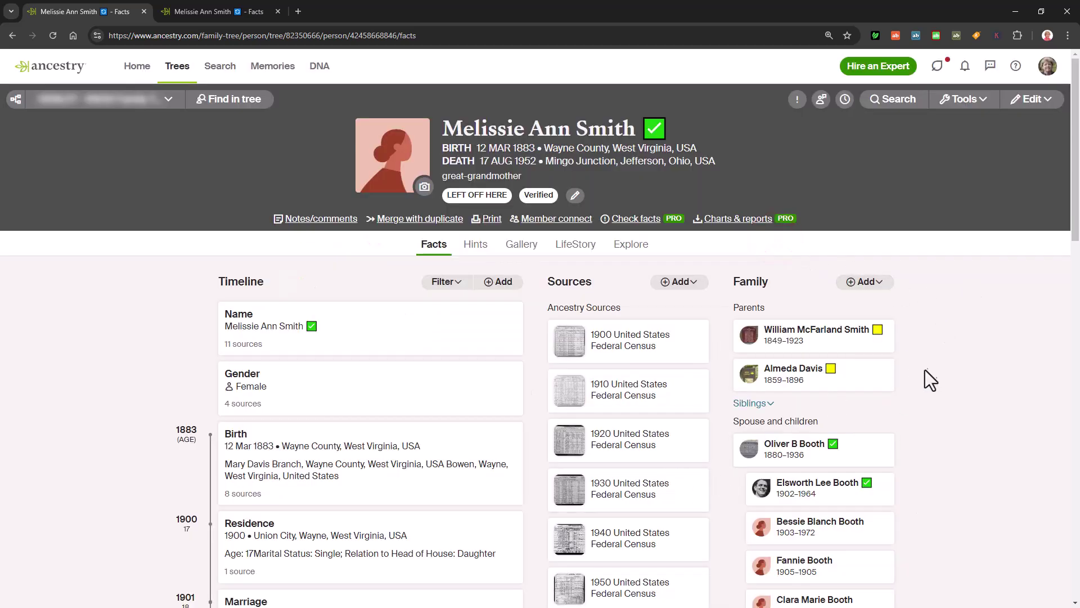
left_click(16, 99)
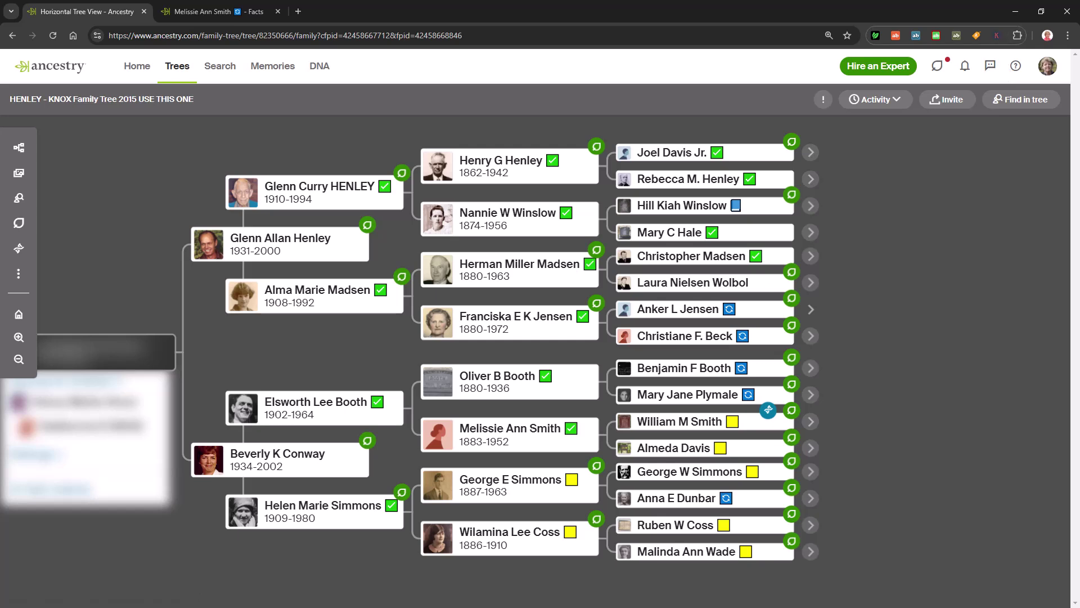
Switch to Word to view the great-grandmother's research notes at full screen size, and return to Ancestry
key("alt+Tab")
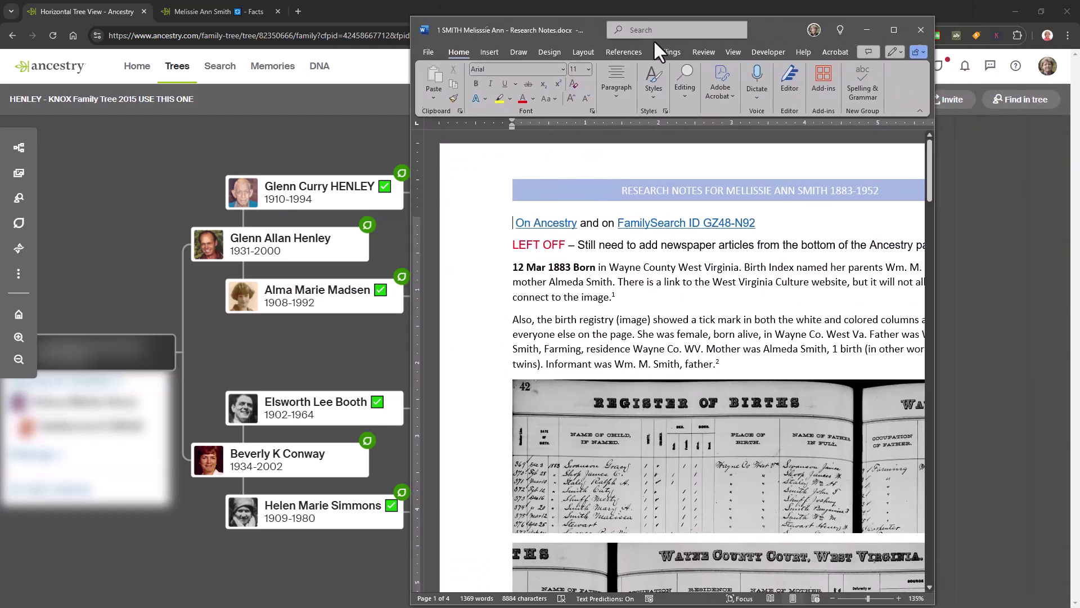
left_click_drag(667, 43, 501, 26)
left_click_drag(719, 34, 719, 9)
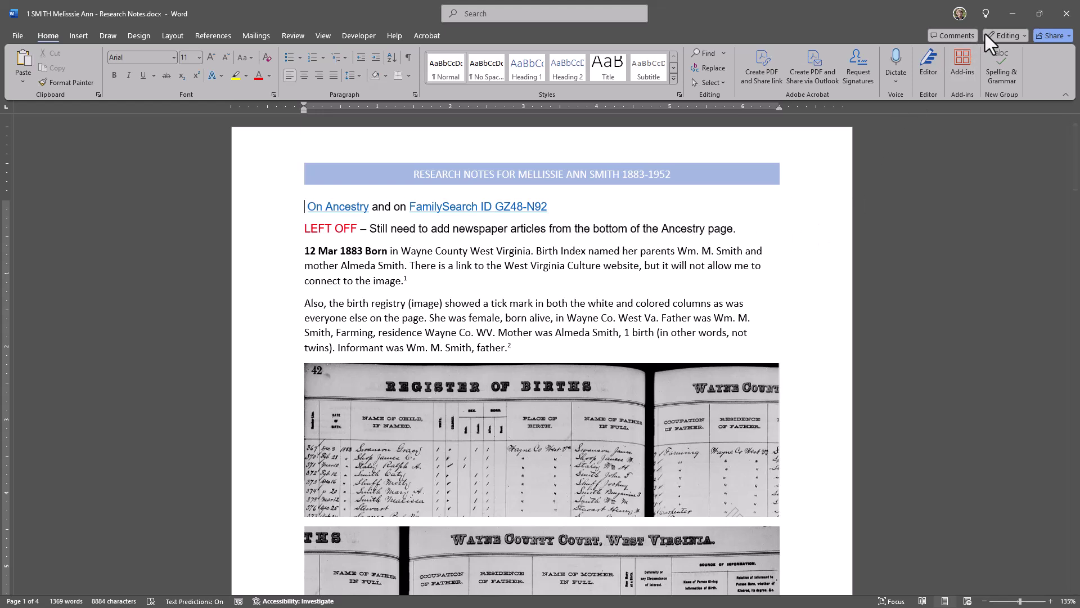
left_click(1011, 13)
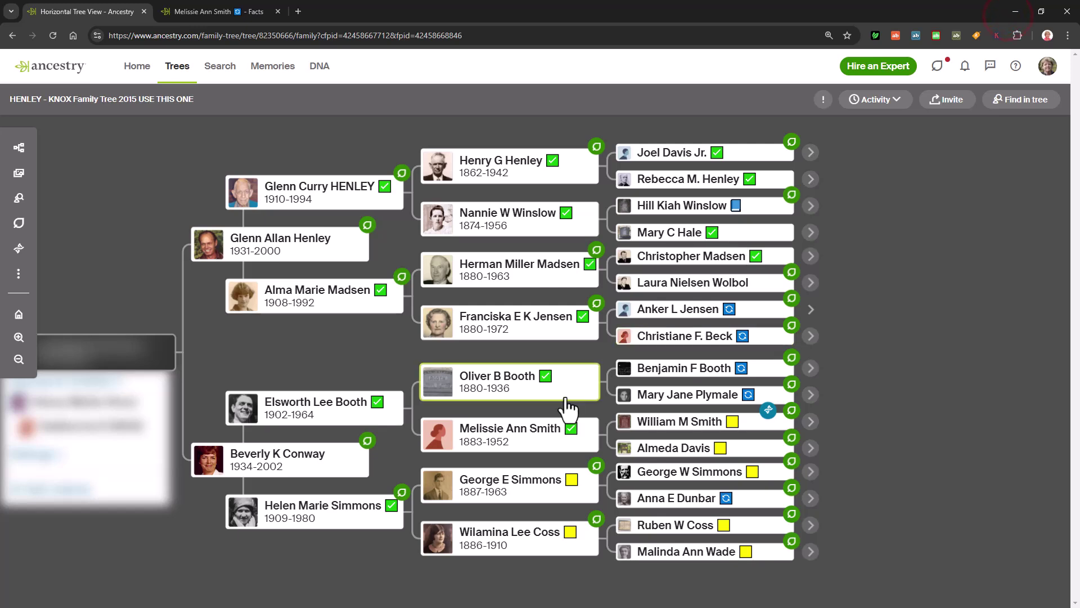
Open the profile of the 1883–1952 great-grandmother and review her timeline facts and attached sources, including the newspaper sources
left_click(509, 439)
left_click(454, 391)
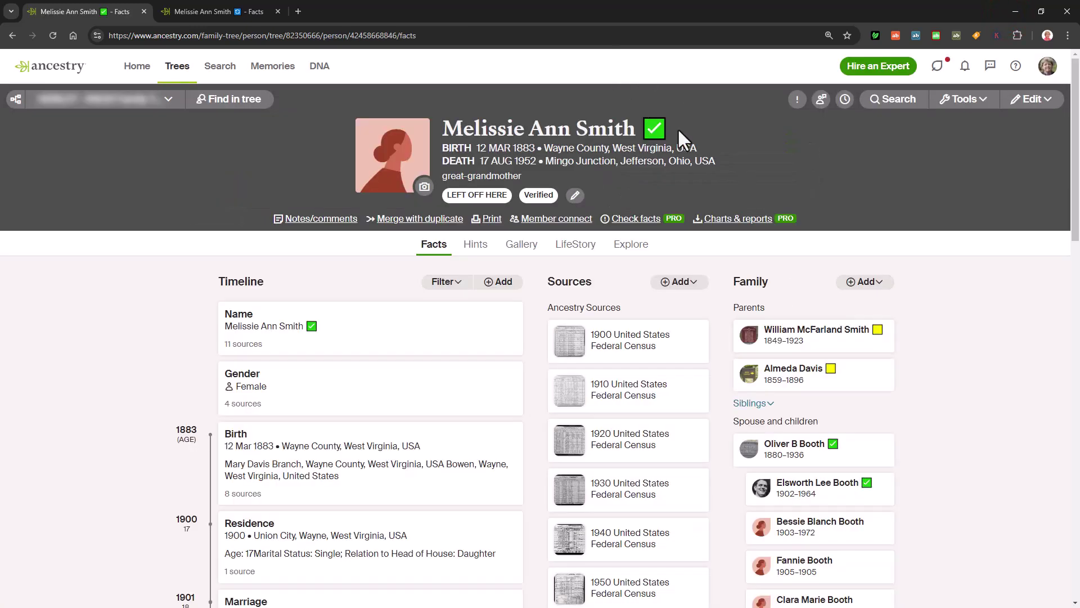
scroll(971, 404, "down", 7)
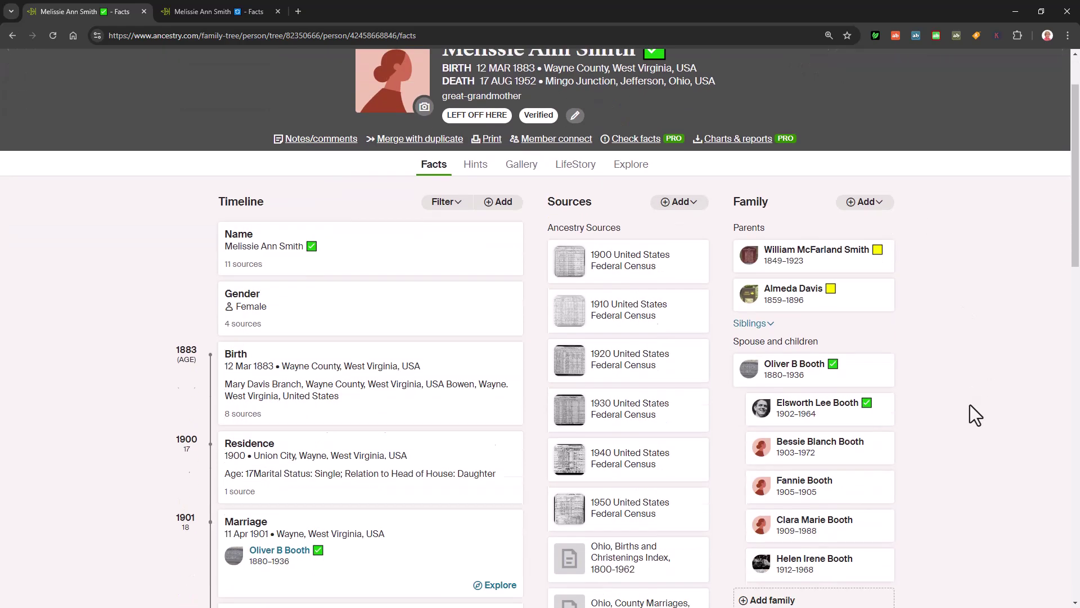
scroll(579, 242, "up", 2)
scroll(579, 242, "up", 5)
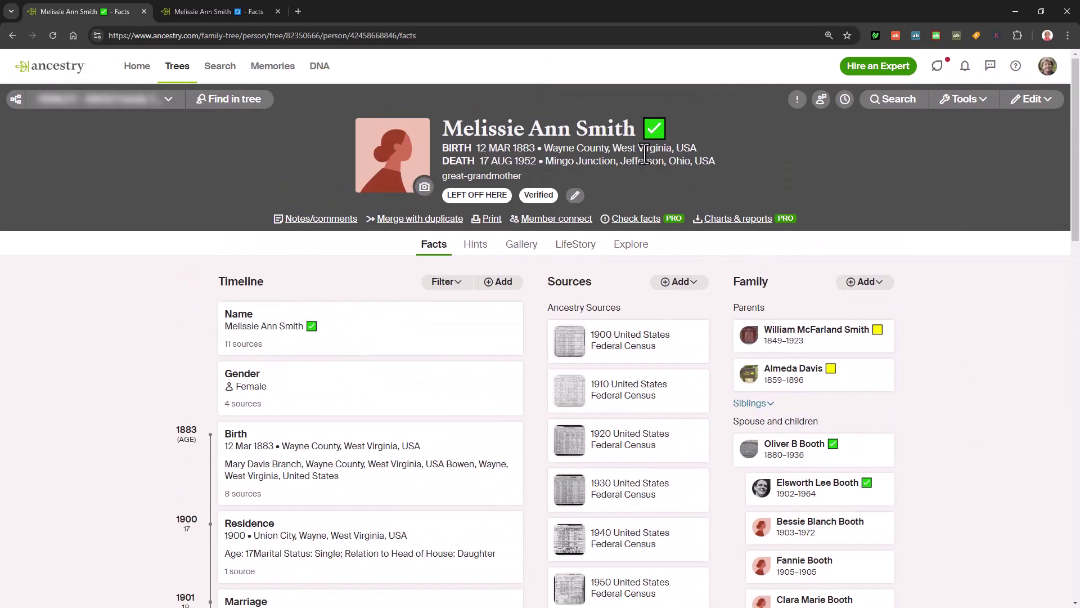
scroll(646, 369, "down", 14)
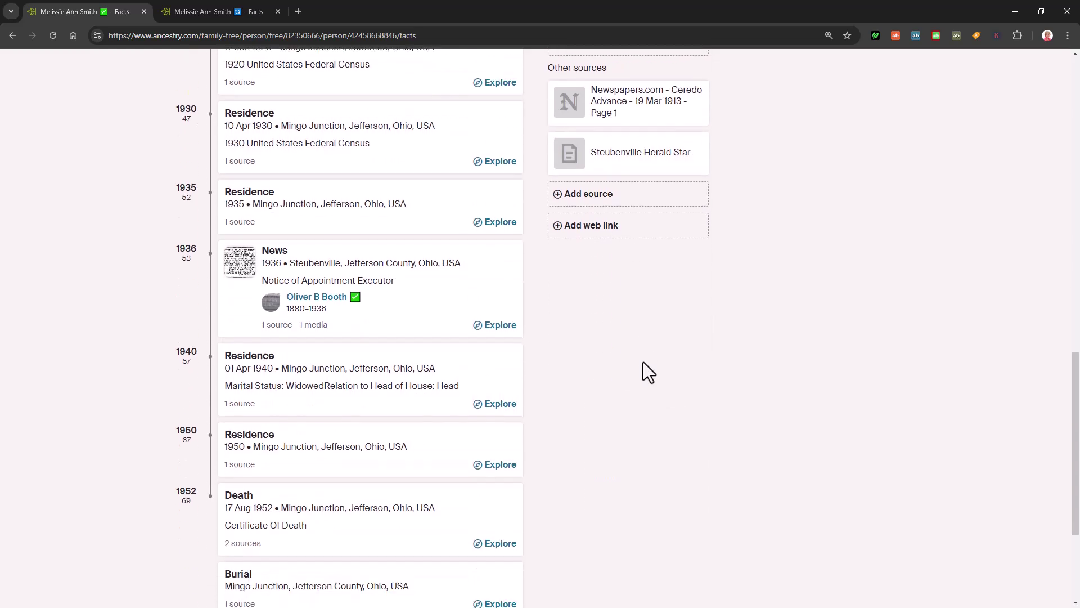
scroll(643, 362, "up", 2)
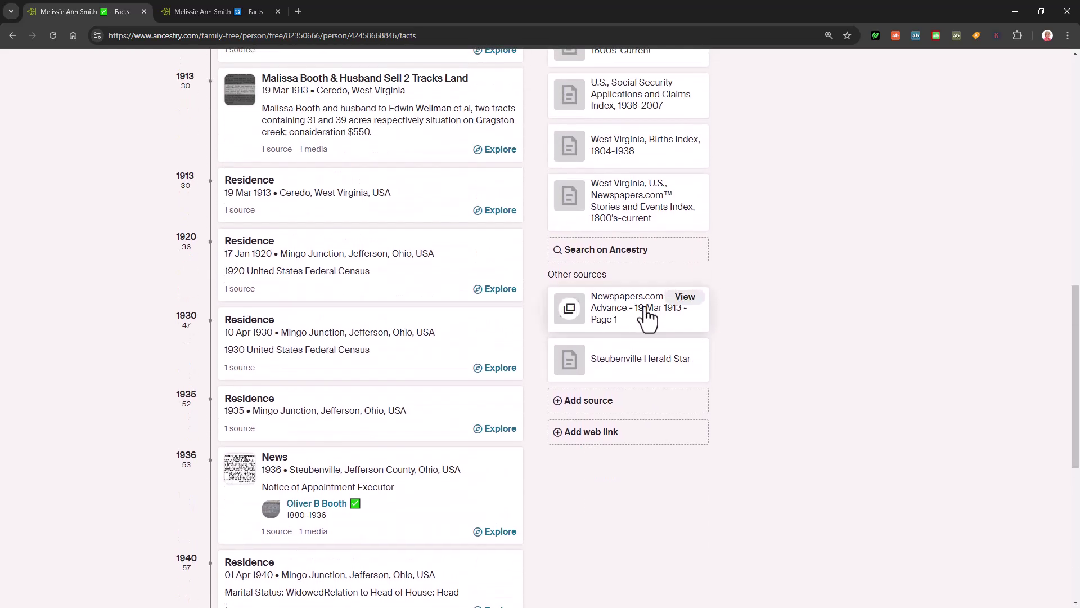
scroll(767, 335, "up", 2)
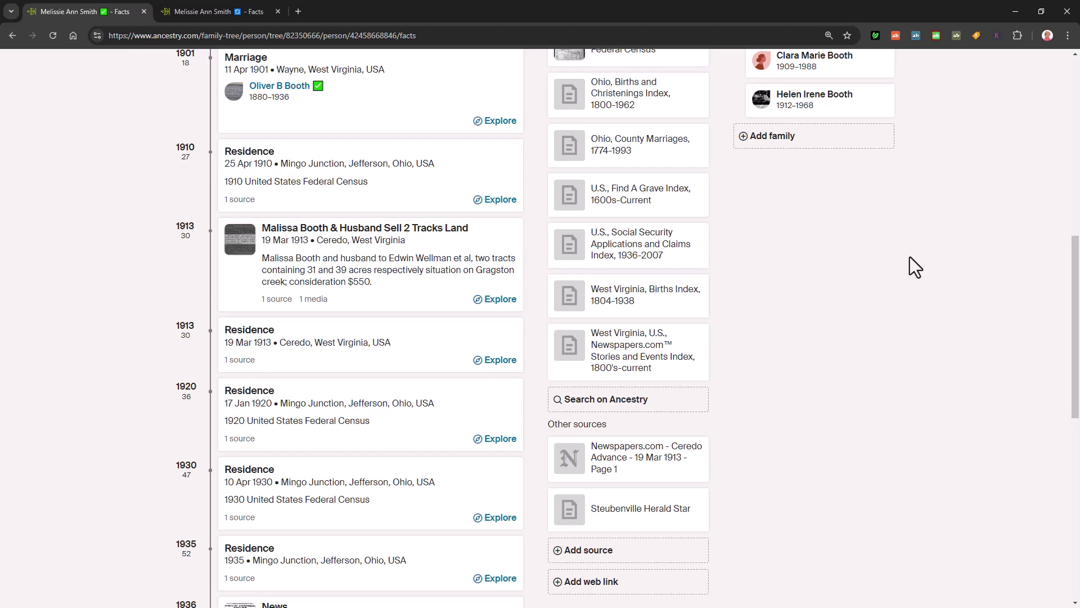
Open the record of the West Virginia, U.S., Newspapers.com Stories and Events Index source in a new tab and close its citation
left_click(686, 336)
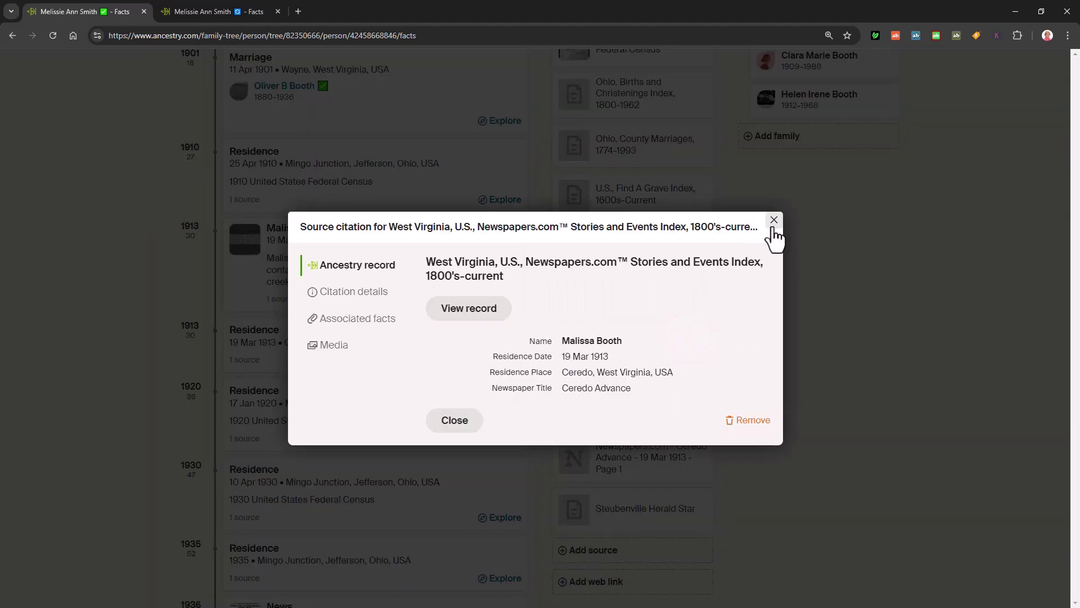
right_click(457, 313)
left_click(492, 314)
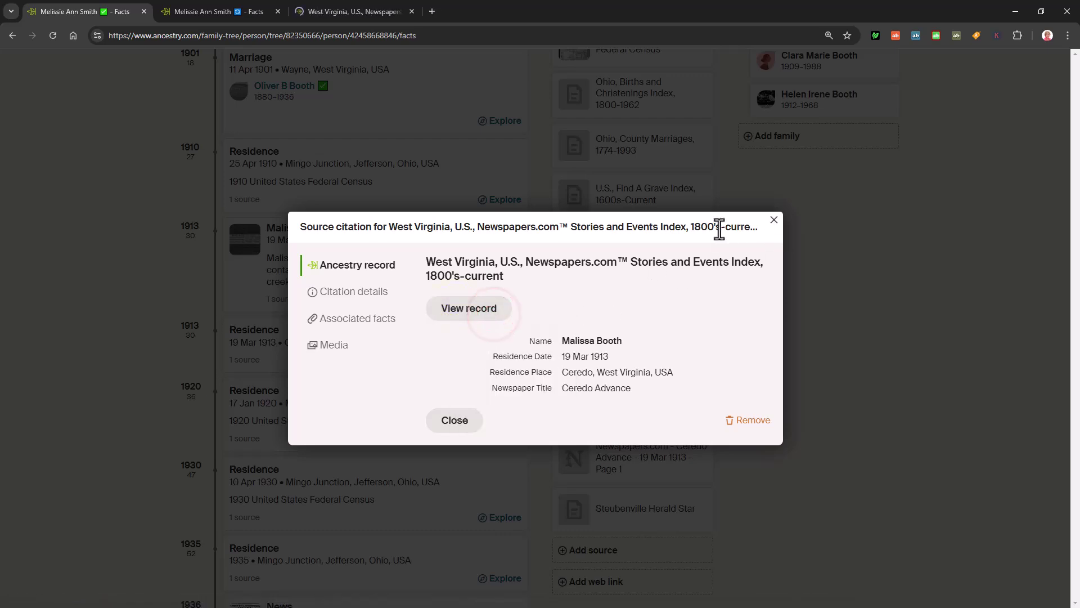
left_click(775, 220)
View and close the citations of the Newspapers.com Ceredo Advance source and the West Virginia Newspapers.com Stories and Events Index source
right_click(647, 443)
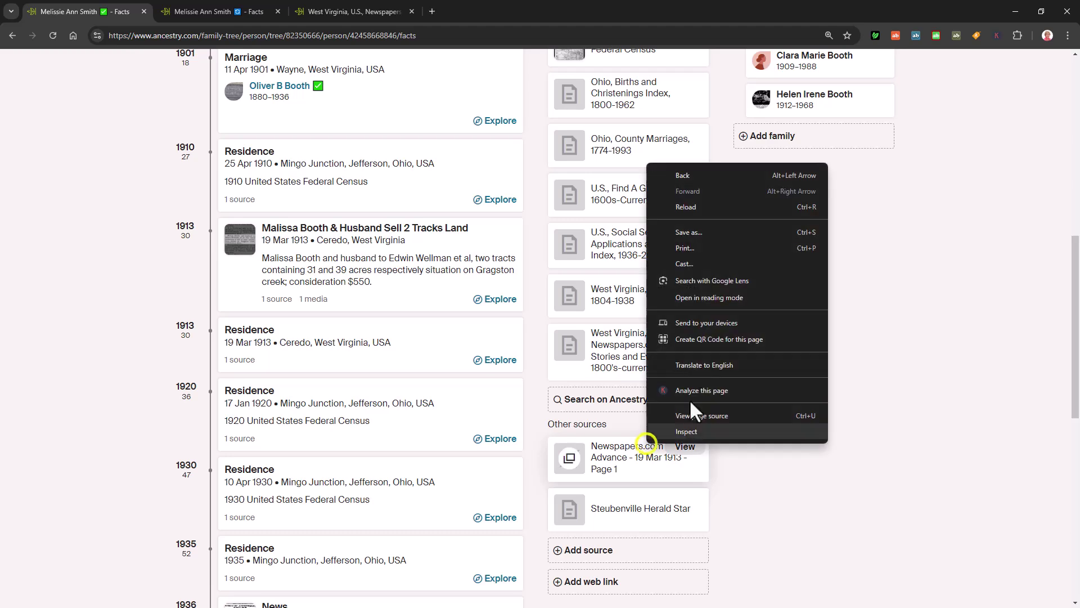
left_click(823, 510)
left_click(685, 446)
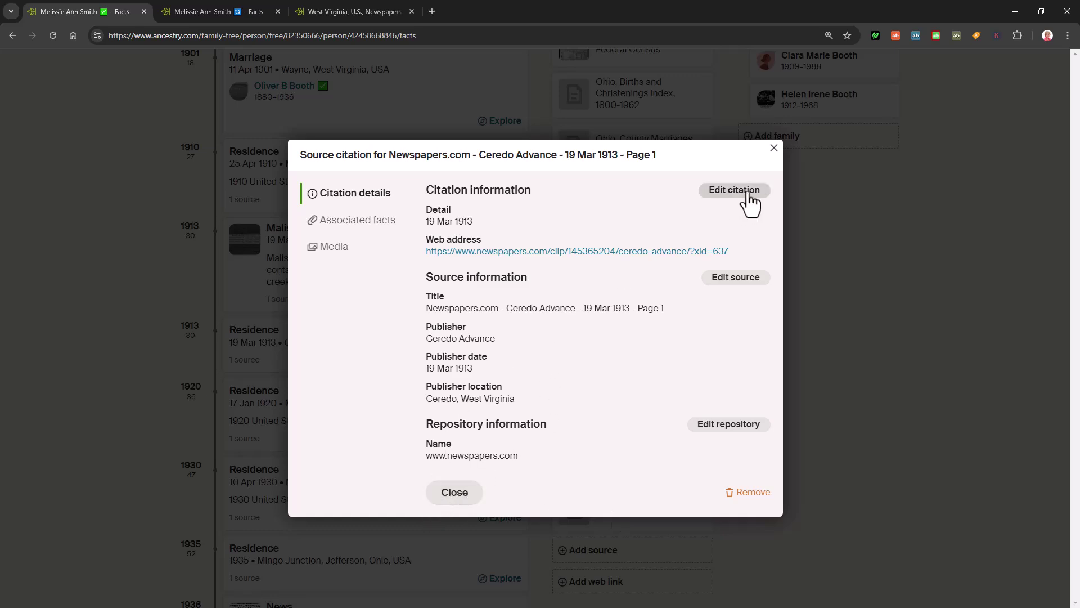
left_click(775, 148)
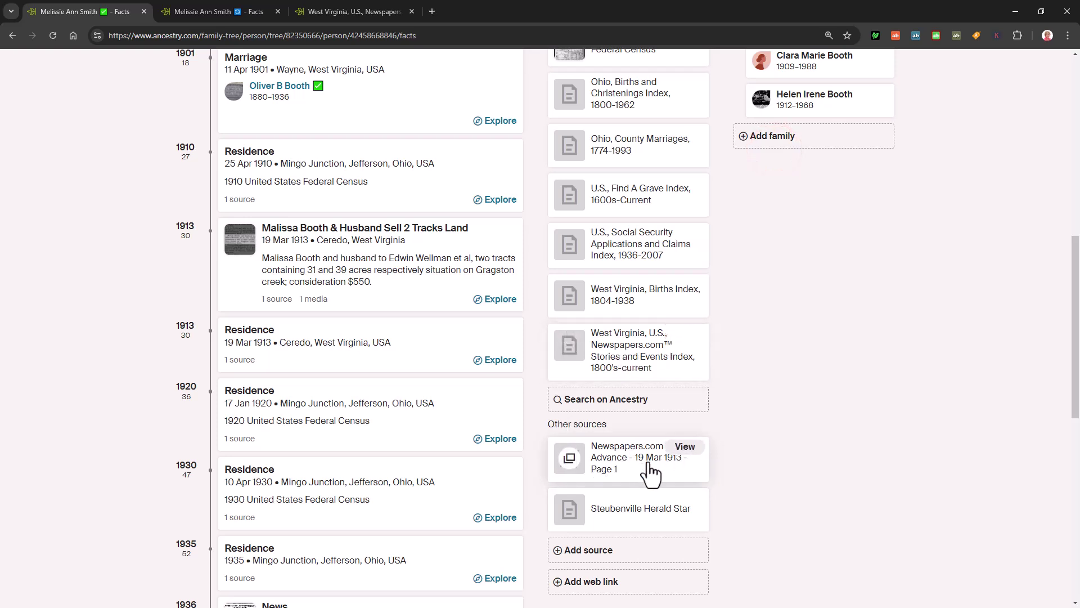
left_click(684, 336)
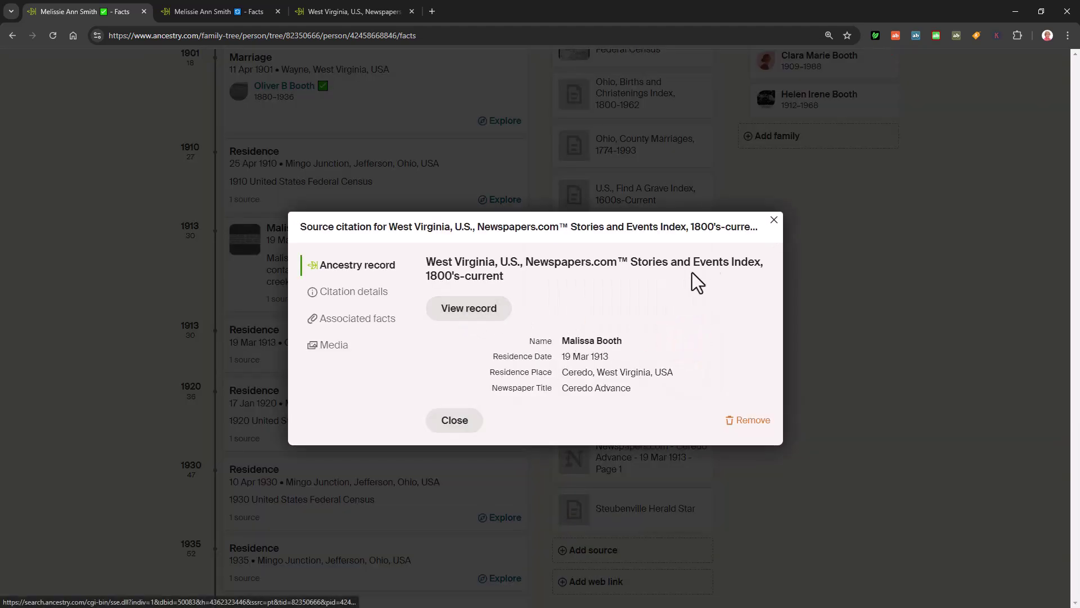
left_click(774, 220)
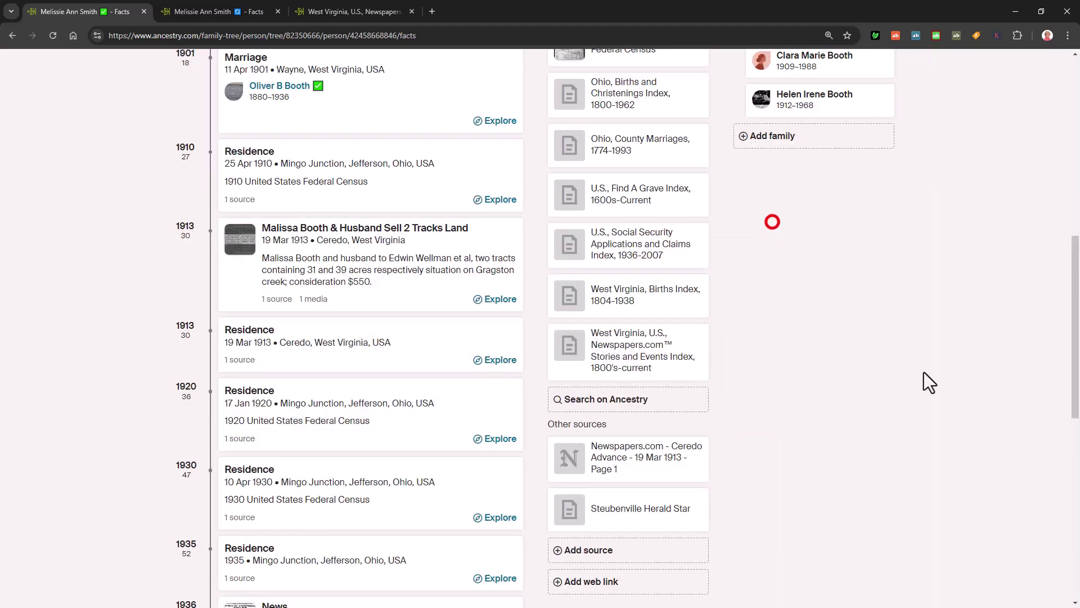
From the West Virginia newspaper index record, open the original Ceredo Advance page of 19 Mar 1913 and examine the highlighted land sale notice
left_click(189, 8)
left_click(301, 11)
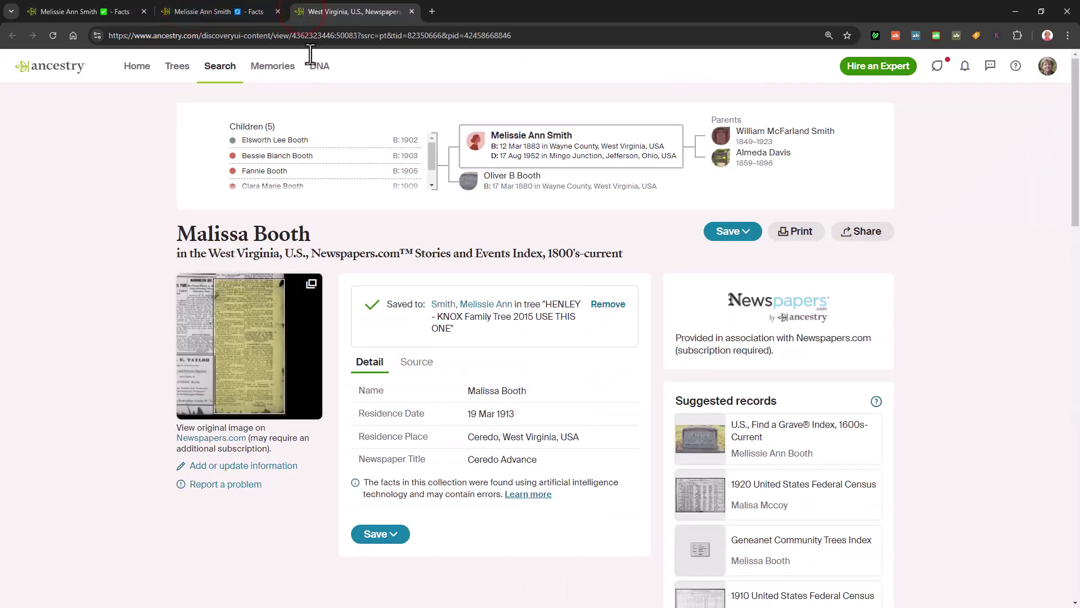
left_click(243, 352)
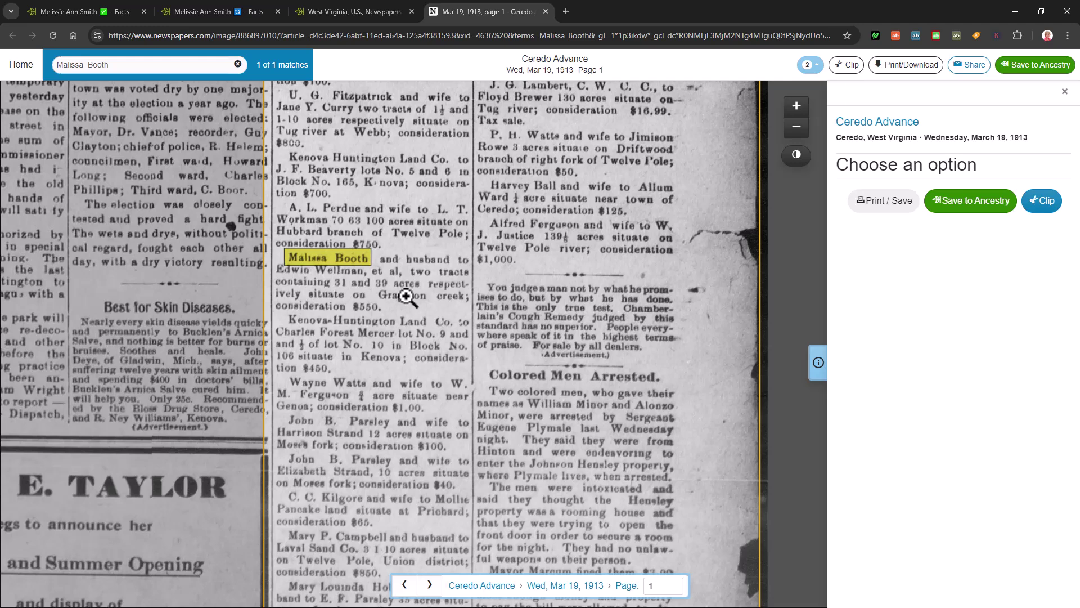
scroll(396, 305, "up", 1)
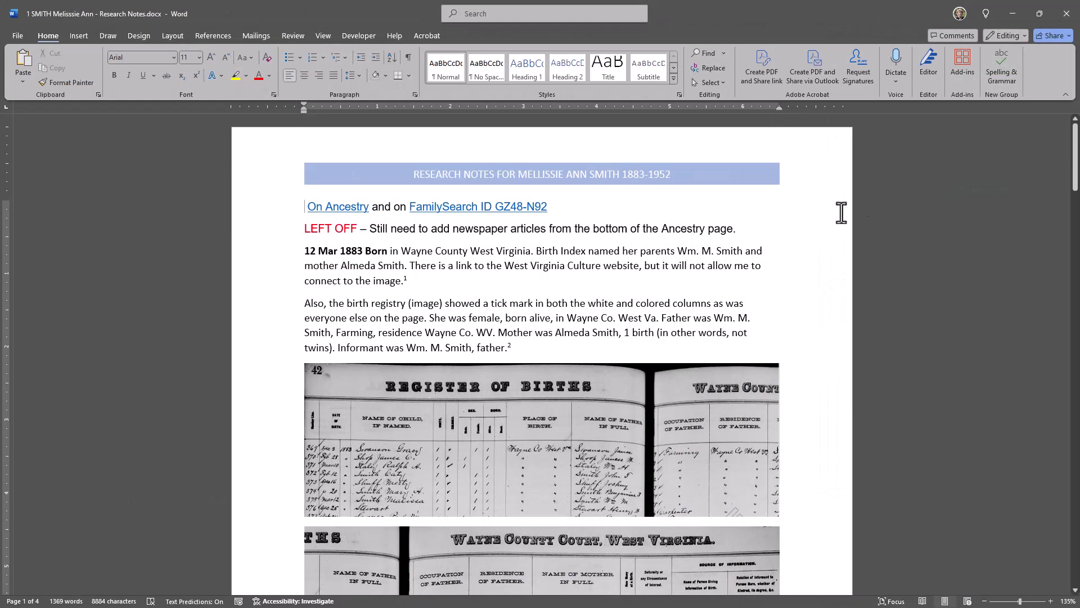
Review the research notes in Word, including the 19 Mar 1913 newspaper entry and its Ceredo Advance footnote
scroll(782, 197, "down", 15)
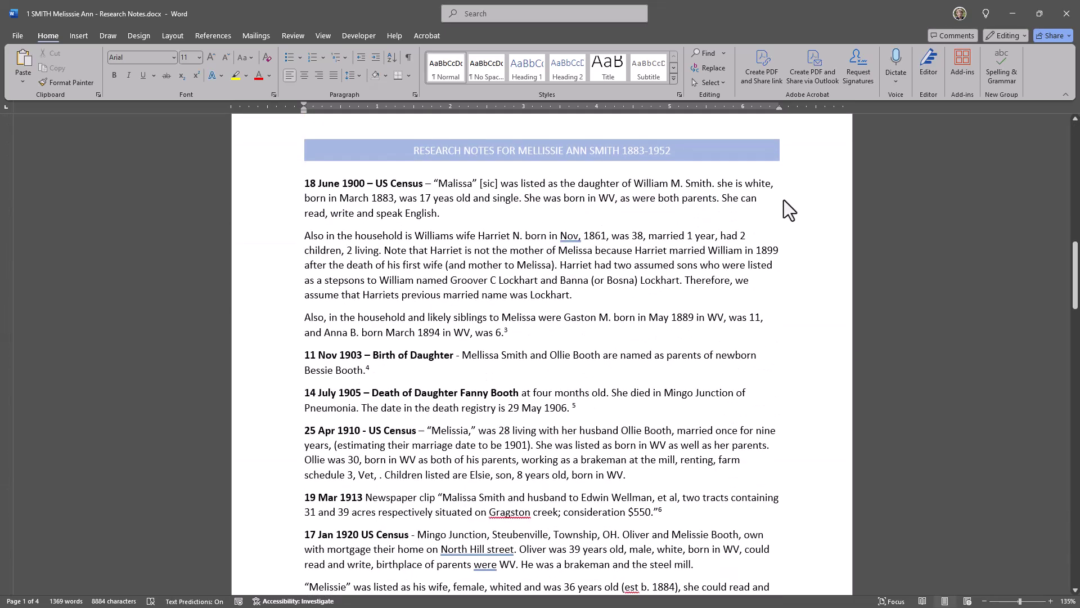
scroll(824, 197, "up", 15)
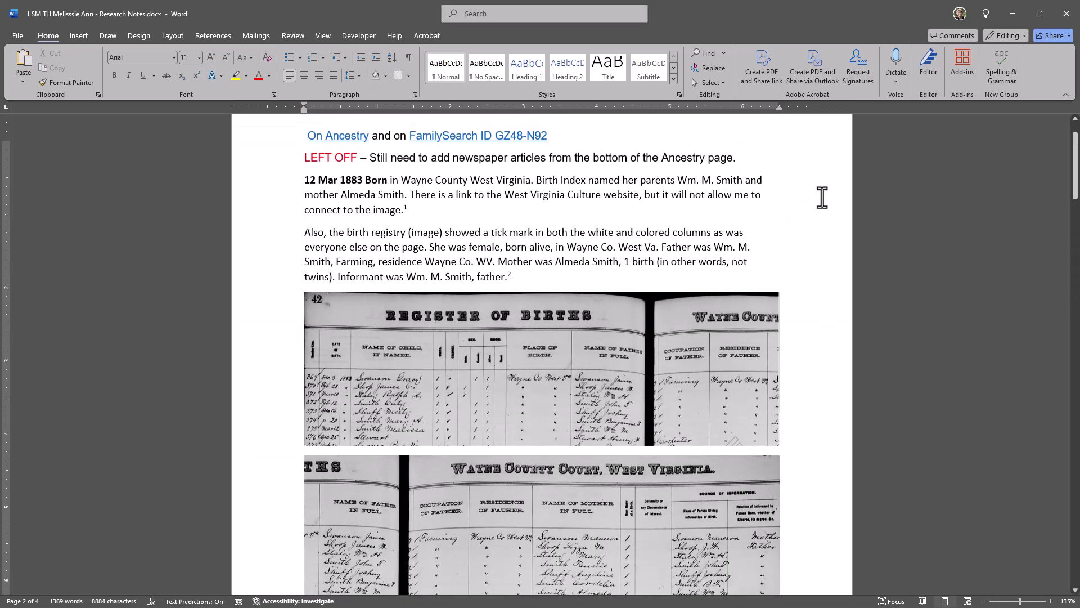
scroll(336, 232, "down", 1)
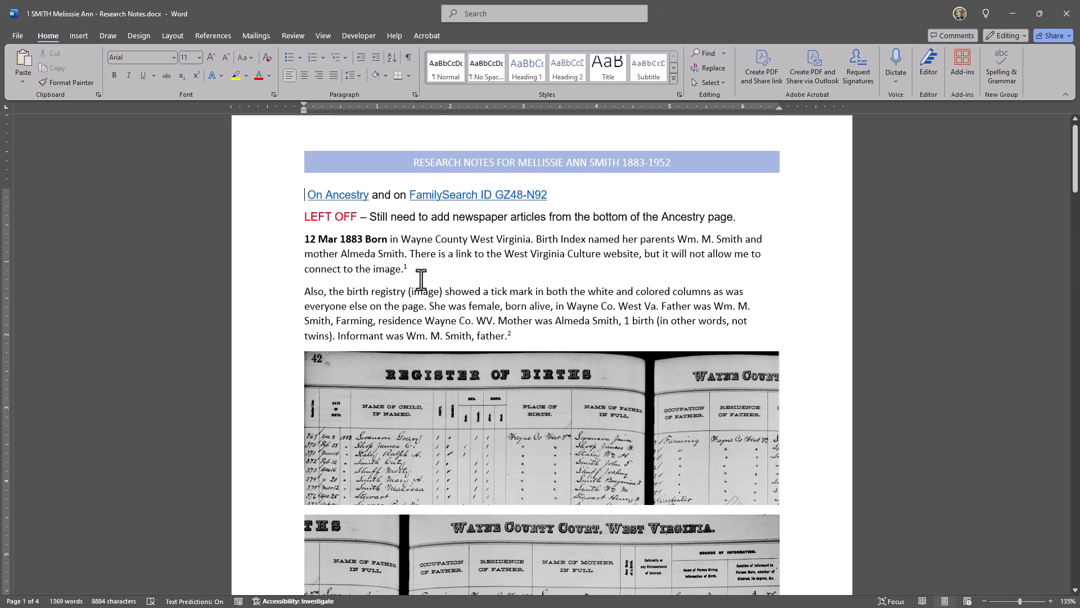
scroll(421, 280, "down", 15)
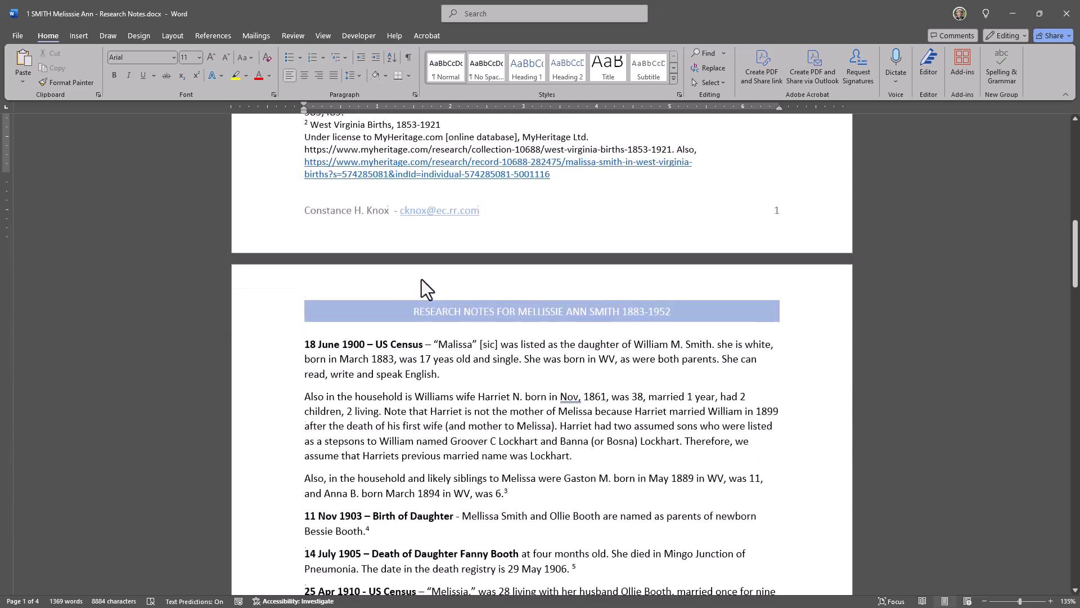
scroll(421, 279, "down", 3)
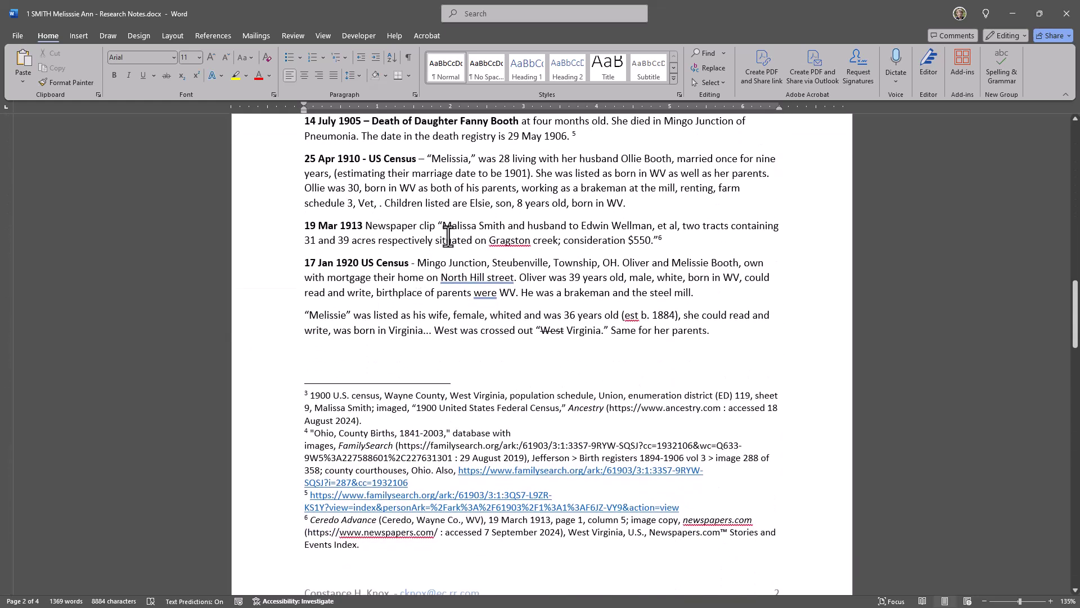
scroll(722, 256, "up", 1)
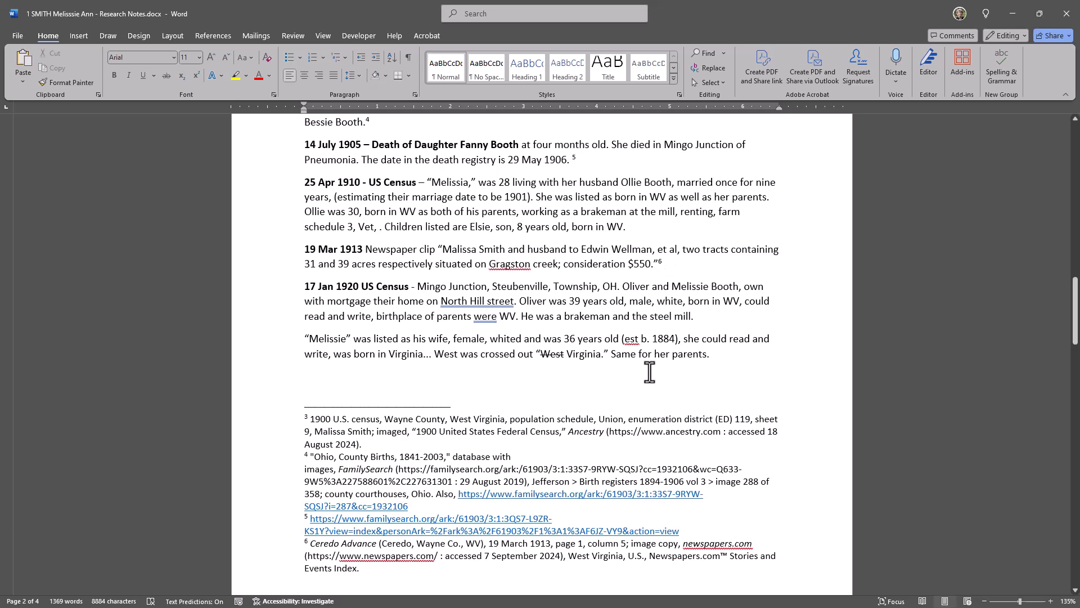
scroll(663, 196, "up", 17)
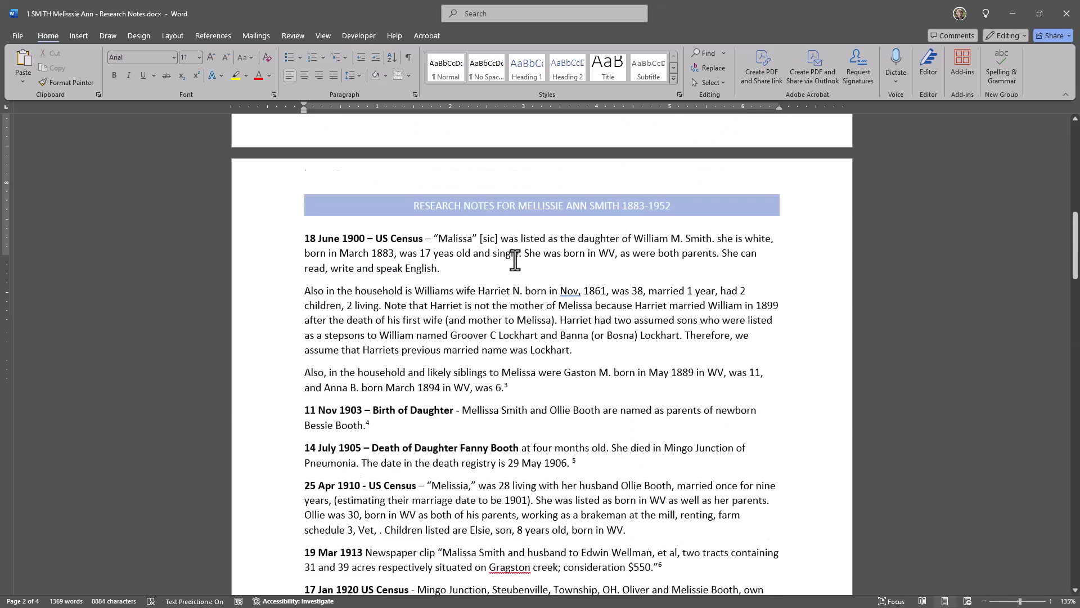
Return from Word to the browser and close the Ceredo Advance newspaper page
left_click(1013, 12)
scroll(166, 90, "up", 6)
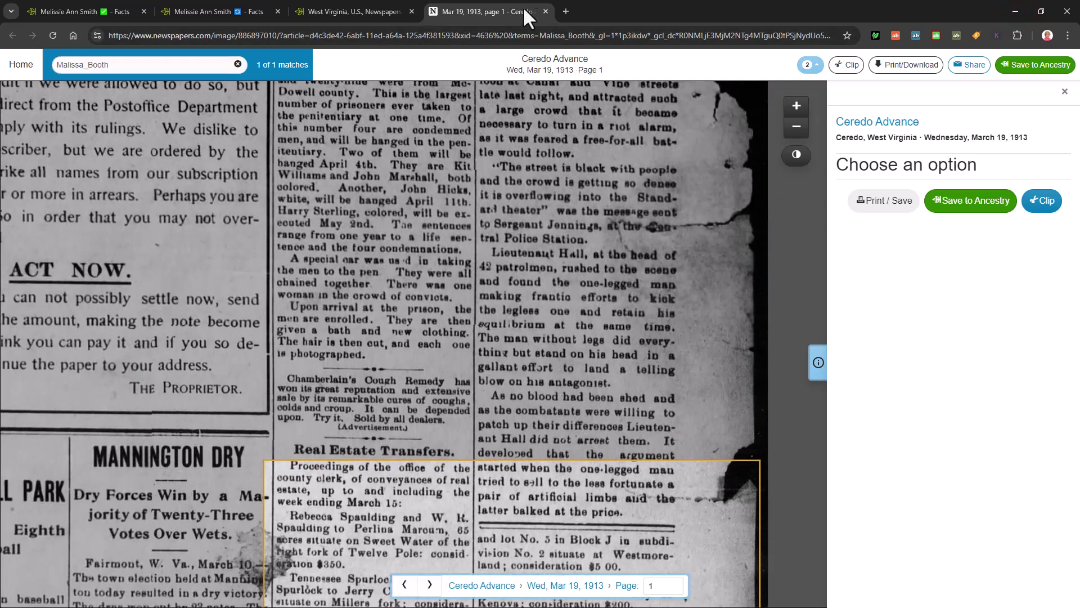
left_click(545, 11)
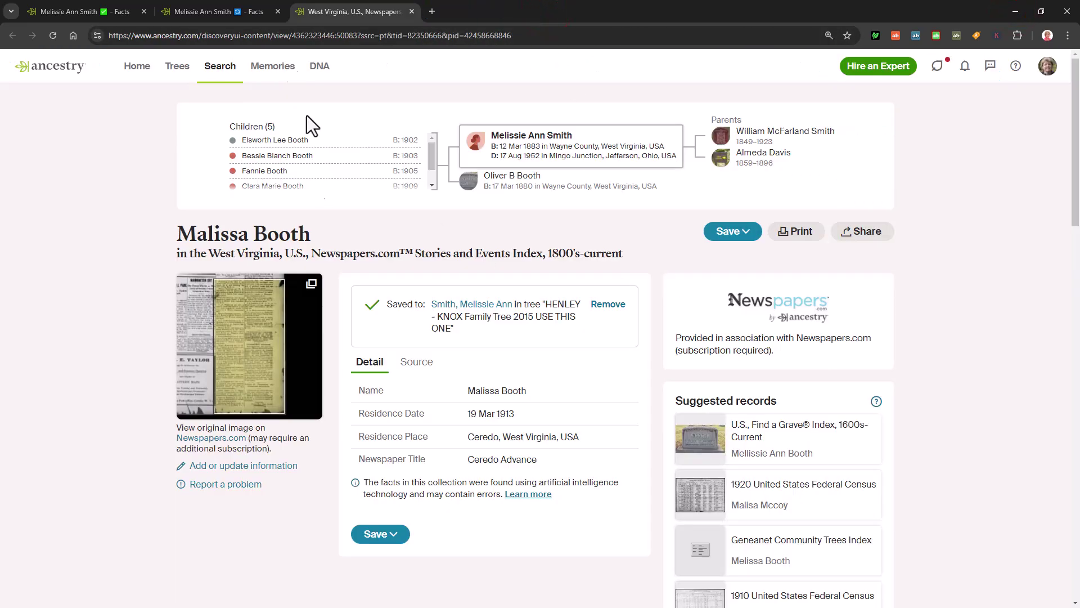
Open the clipping linked in the Newspapers.com Ceredo Advance citation on the great-grandmother's profile, view it, and return to the profile
left_click(221, 8)
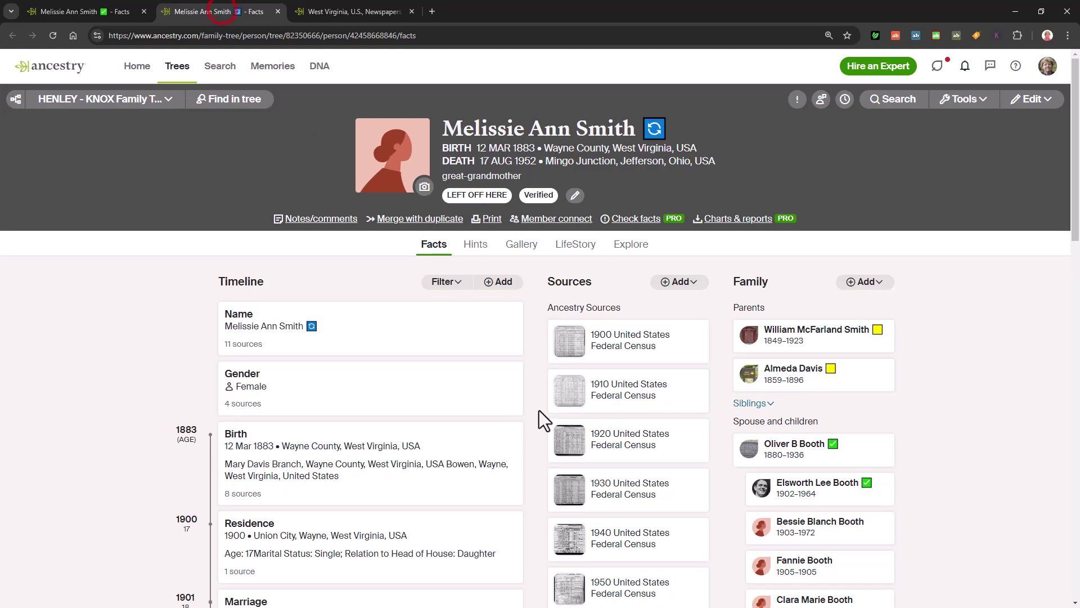
scroll(636, 447, "down", 2)
scroll(635, 447, "down", 10)
mouse_move(622, 337)
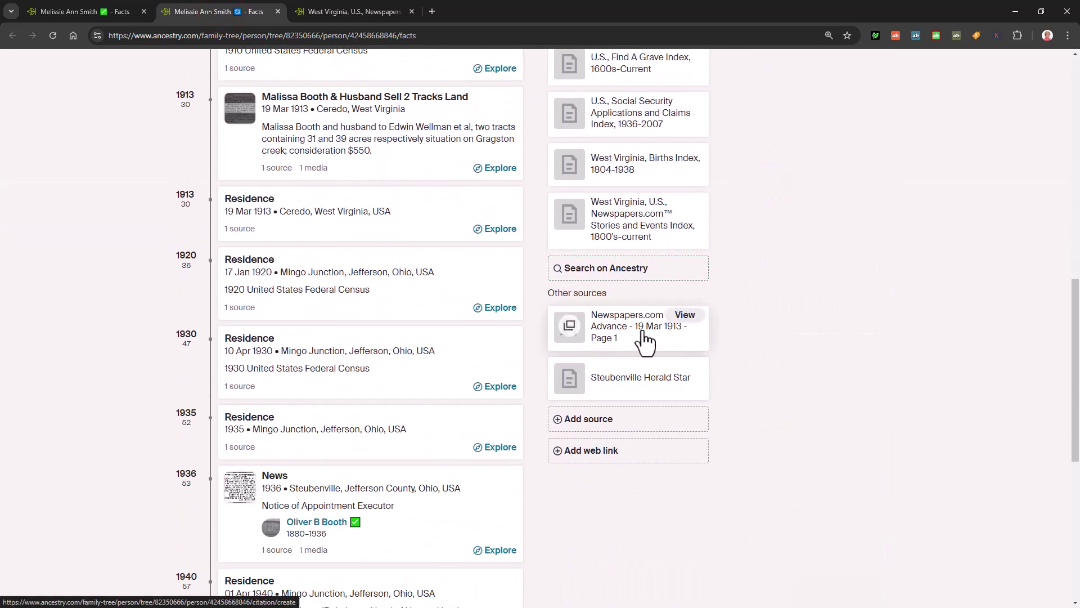
left_click(682, 317)
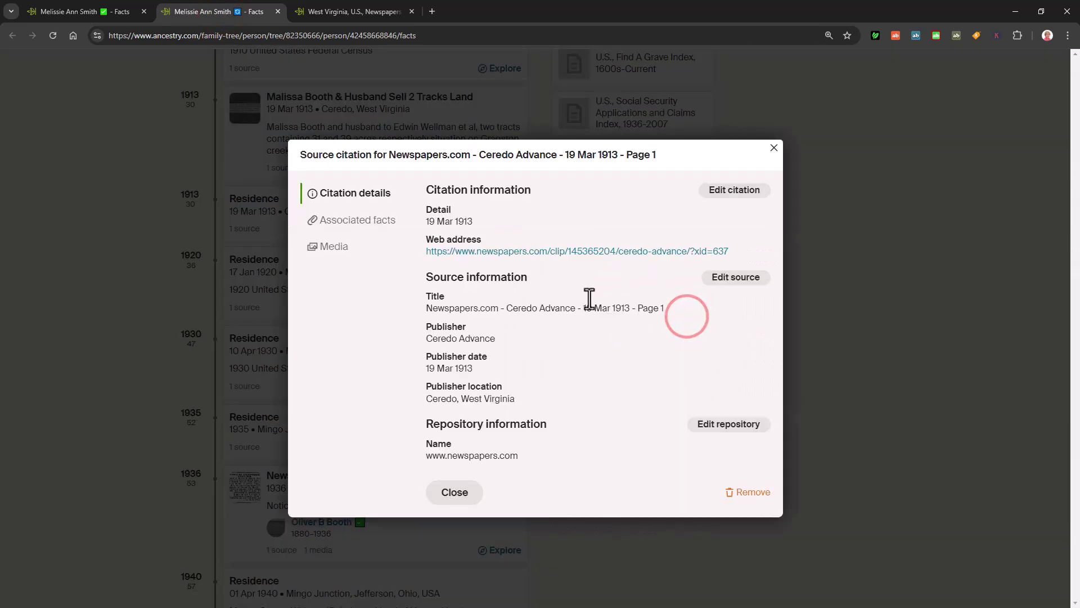
left_click(556, 252)
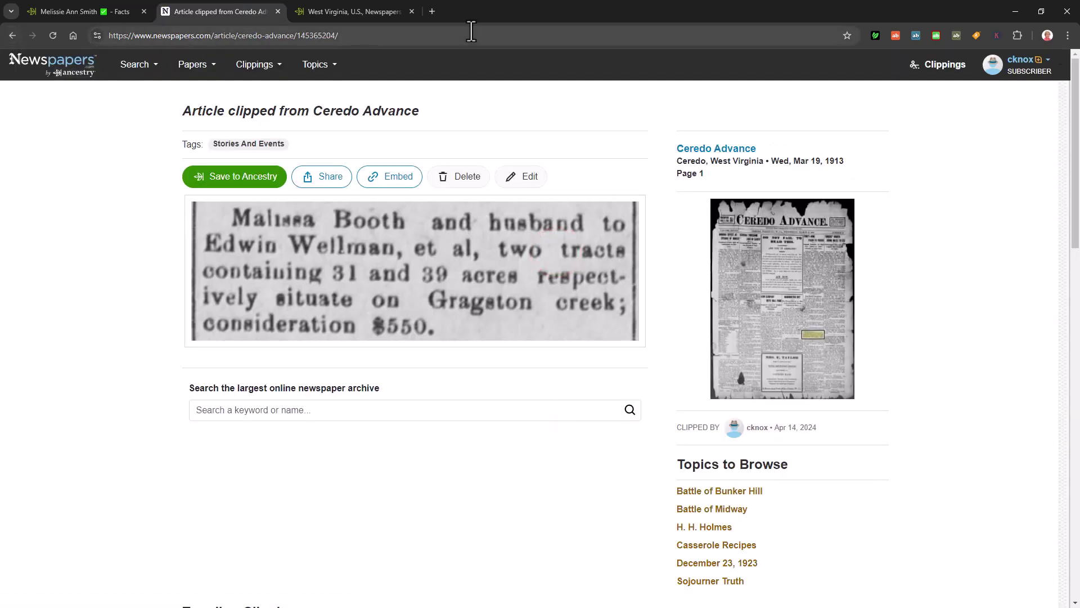
left_click(12, 35)
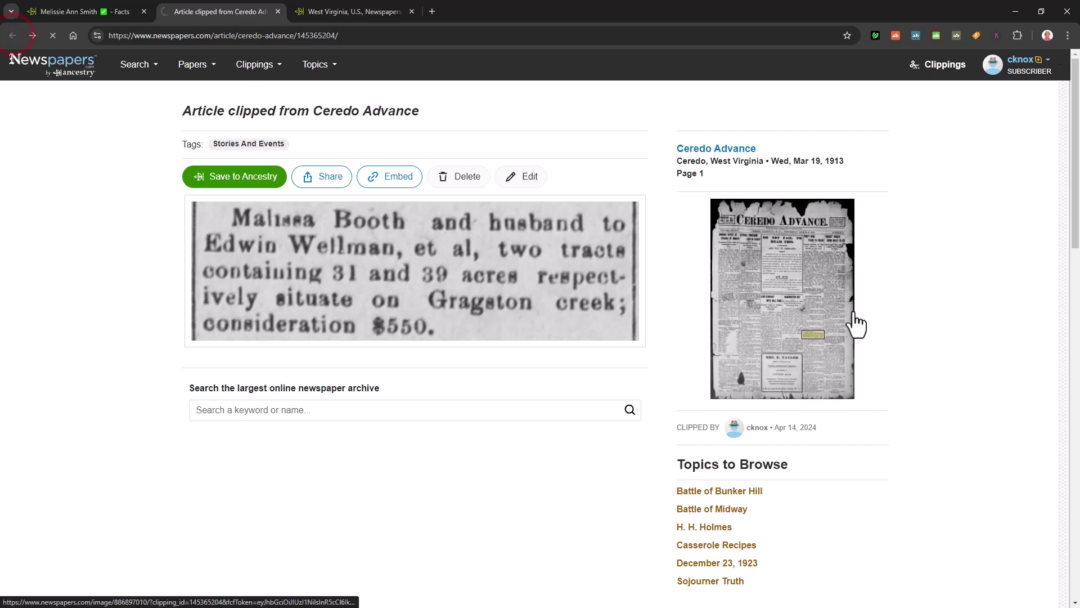
Compare which 1913 timeline facts are linked to the West Virginia newspaper index source and to the Newspapers.com Ceredo Advance source
scroll(579, 338, "down", 15)
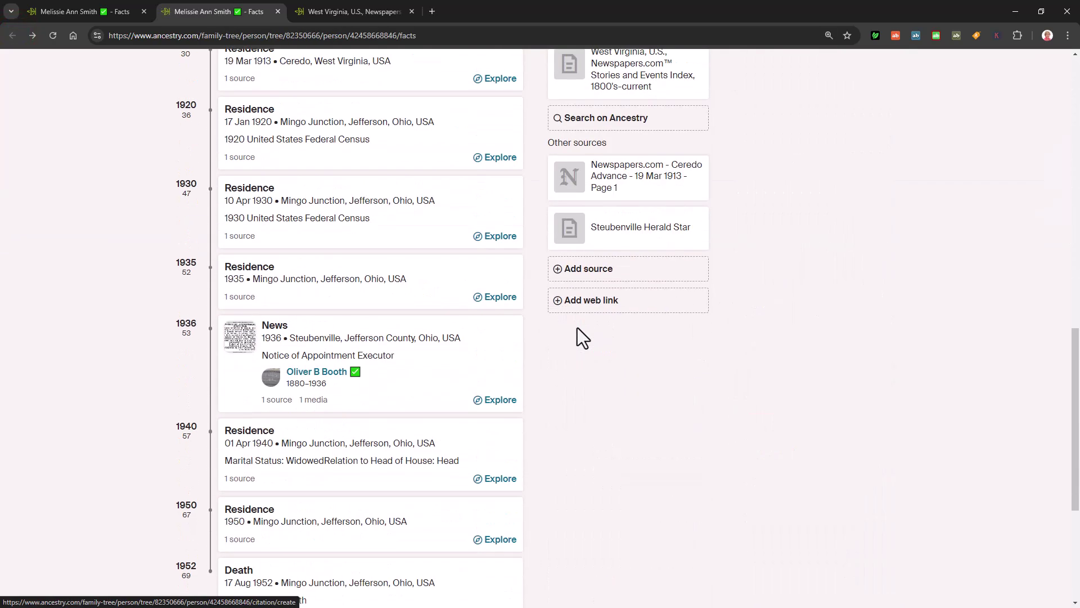
scroll(580, 335, "up", 3)
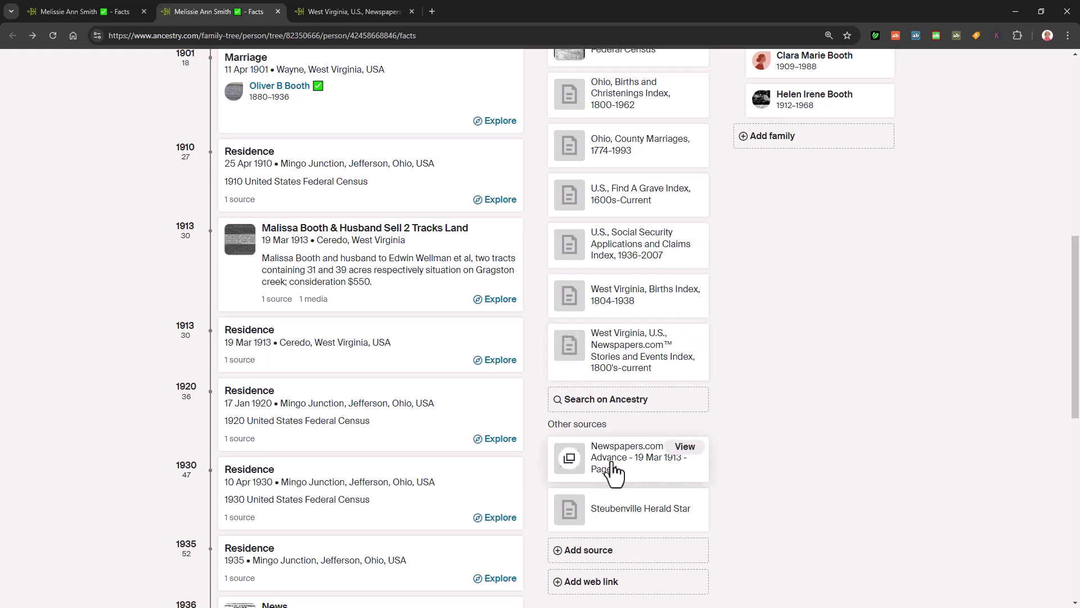
left_click(630, 346)
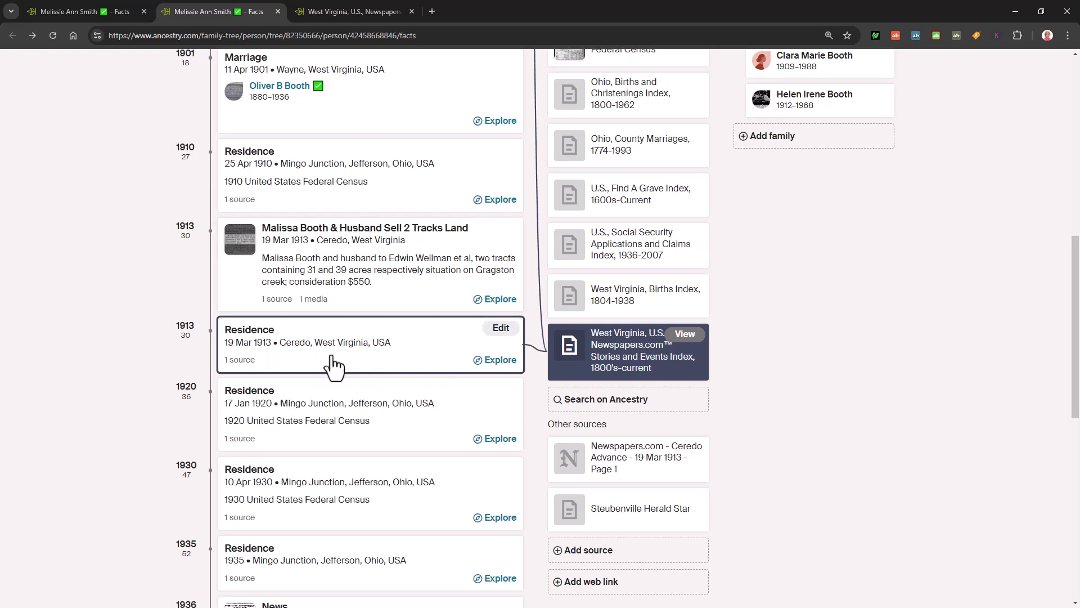
left_click(634, 462)
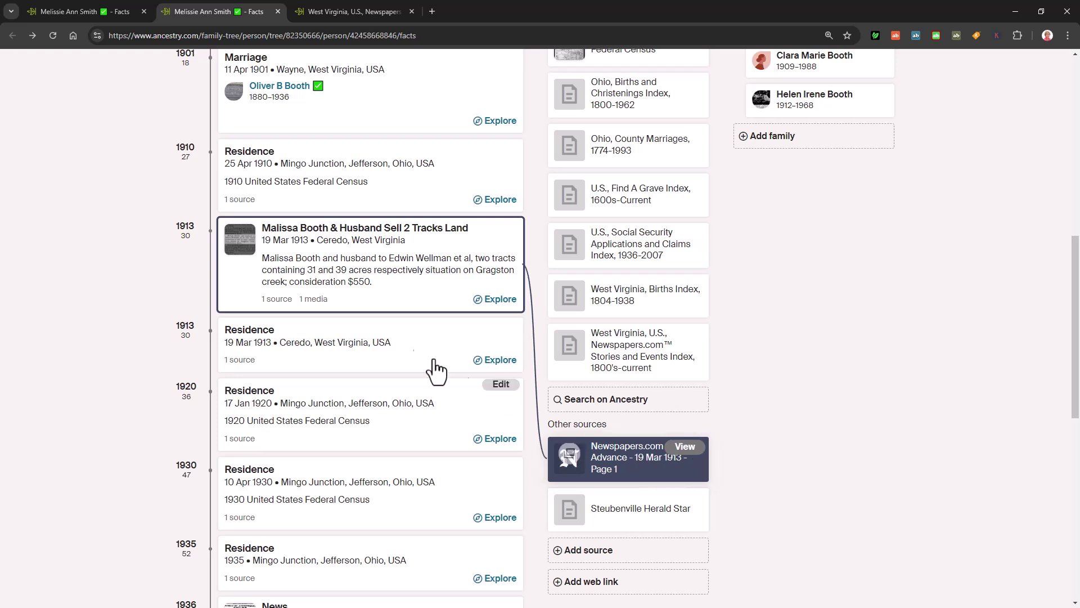
left_click(638, 355)
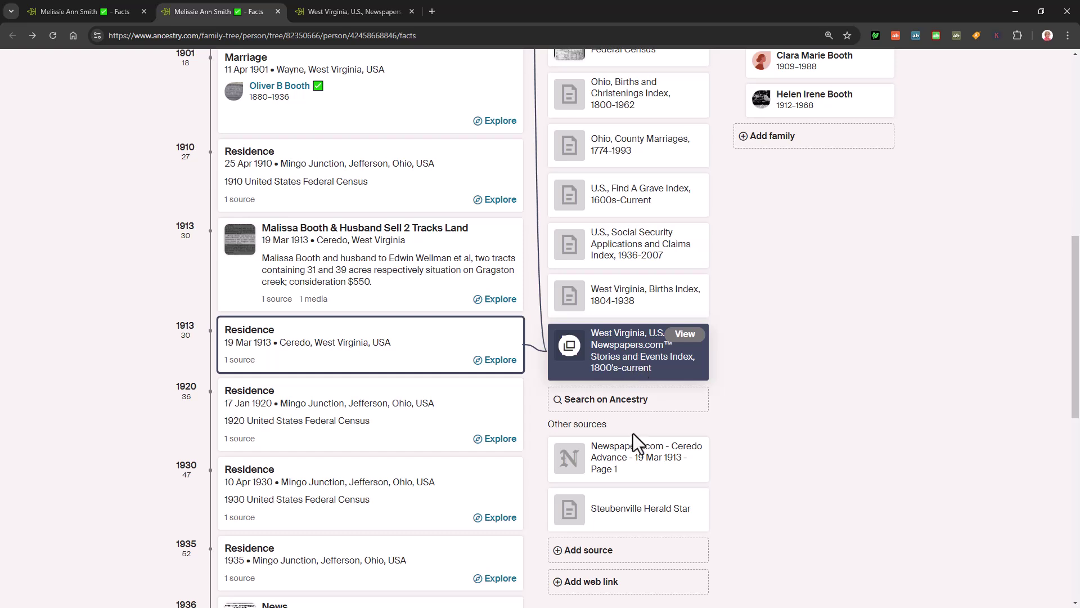
left_click(634, 462)
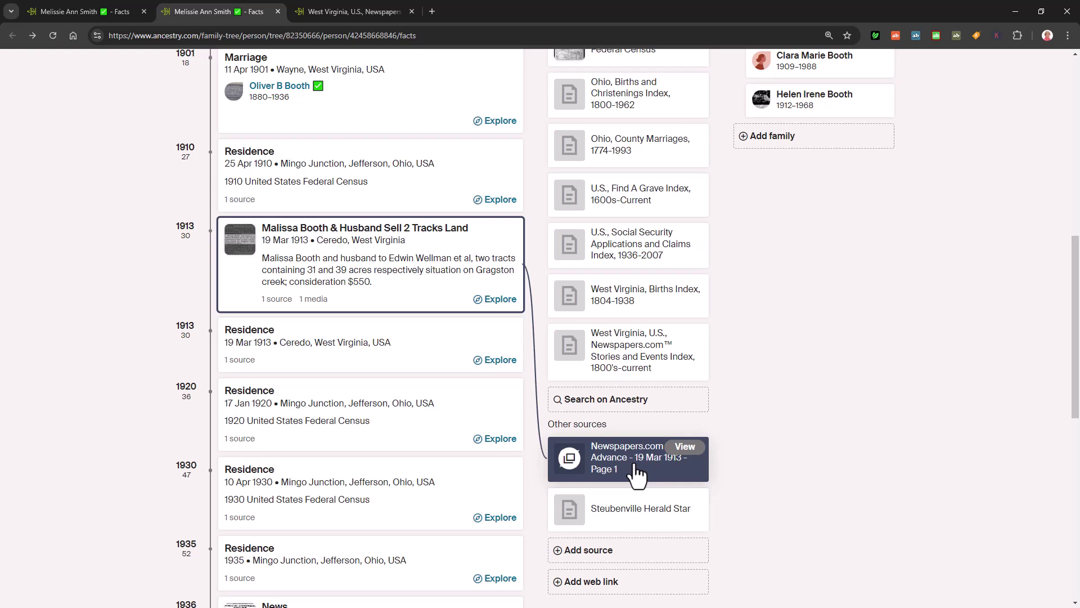
Check the sources linked to the 19 Mar 1913 residence and land sale facts, and view the land sale event's details
left_click(390, 345)
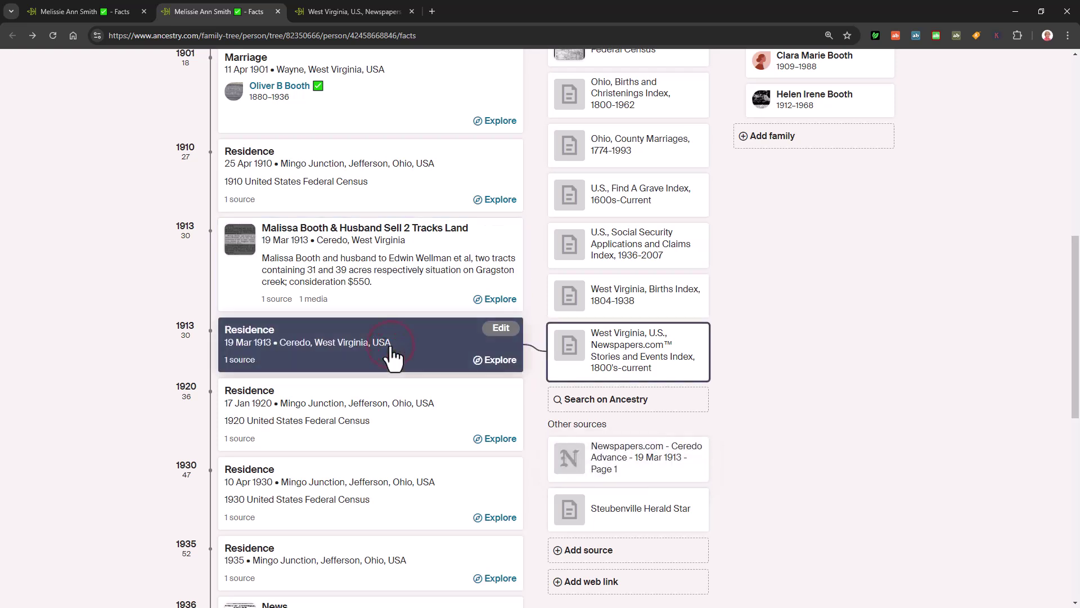
left_click(376, 283)
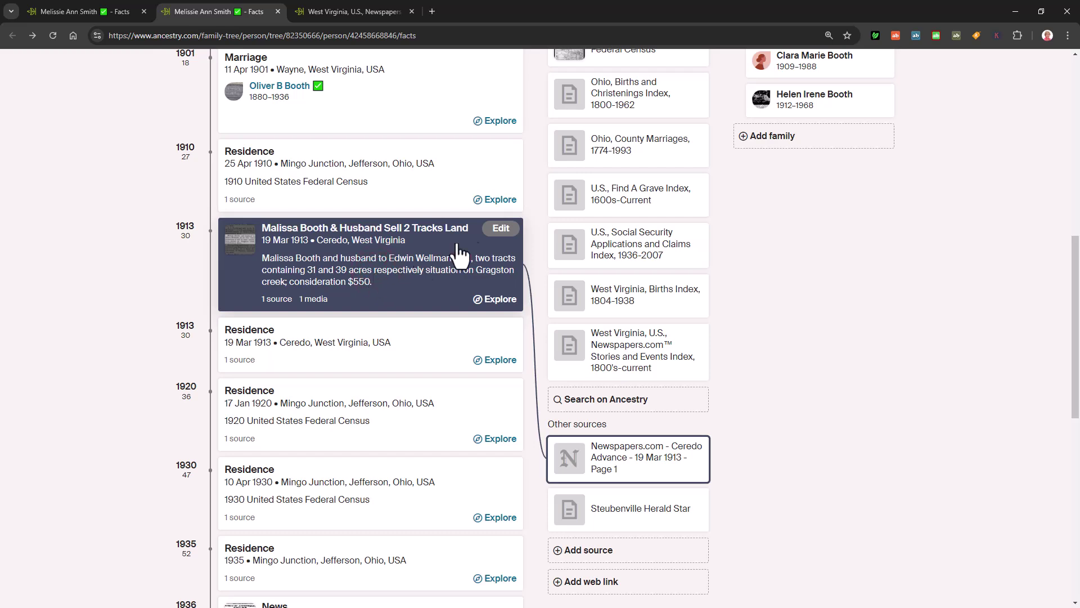
left_click(498, 231)
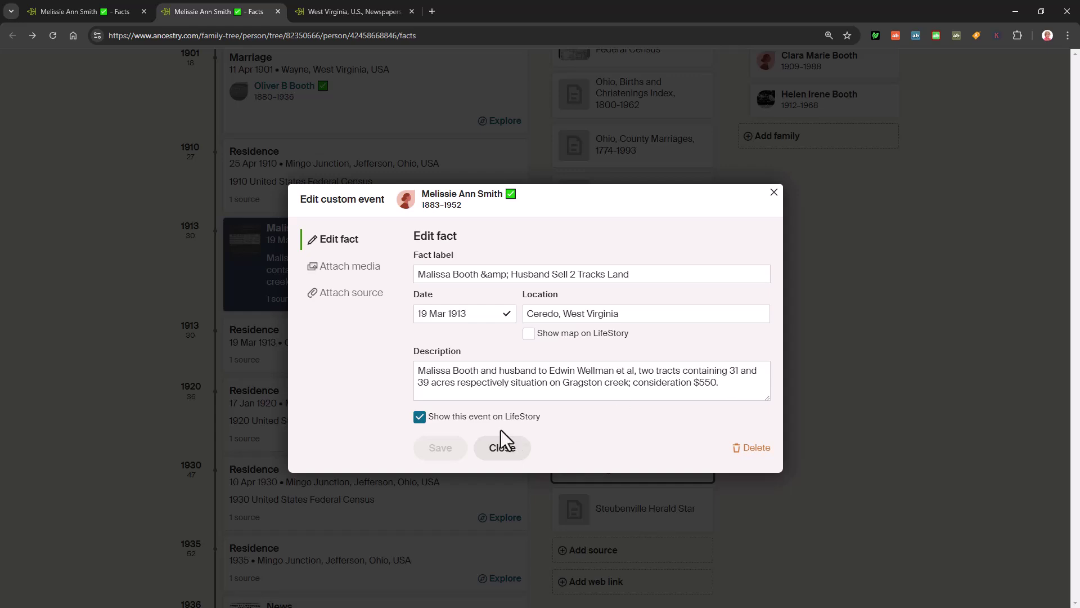
left_click(498, 450)
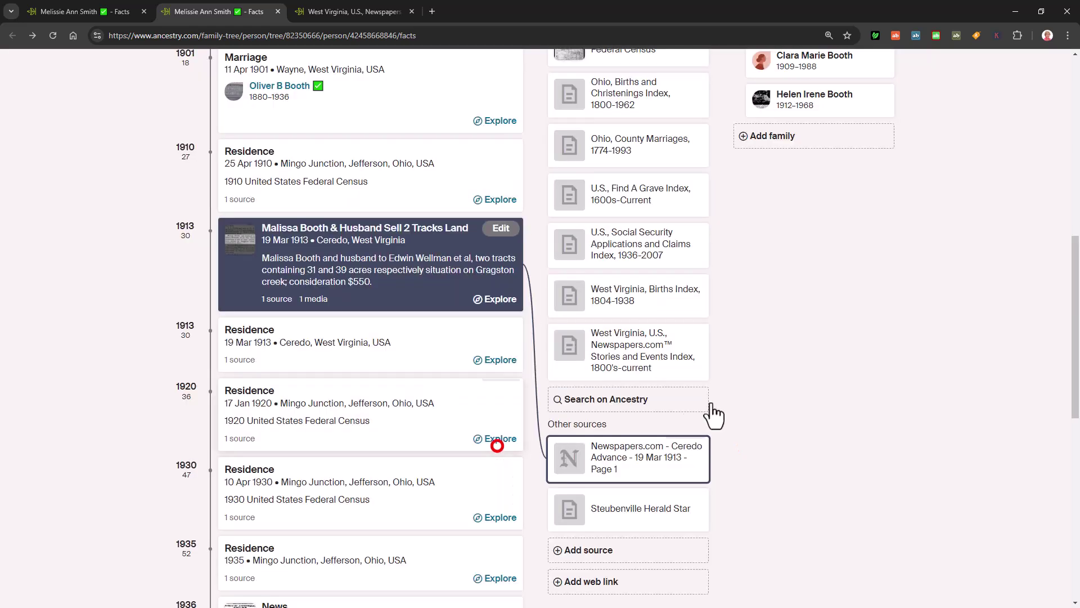
Review the source citations attached to the 19 Mar 1913 land sale event and the others available to attach, and close its editor
mouse_move(682, 462)
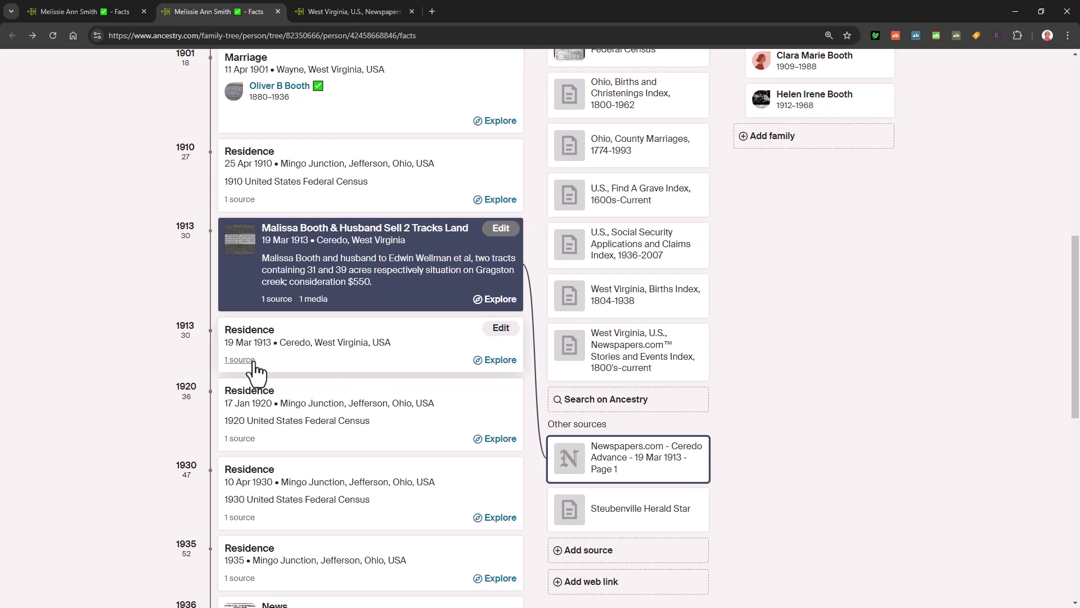
left_click(497, 229)
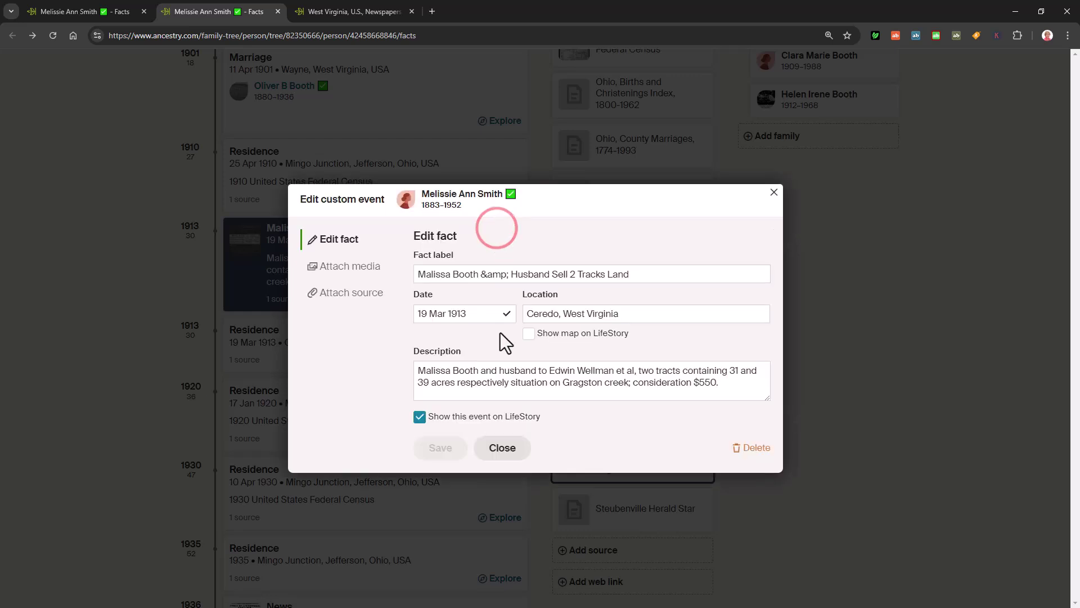
left_click(352, 290)
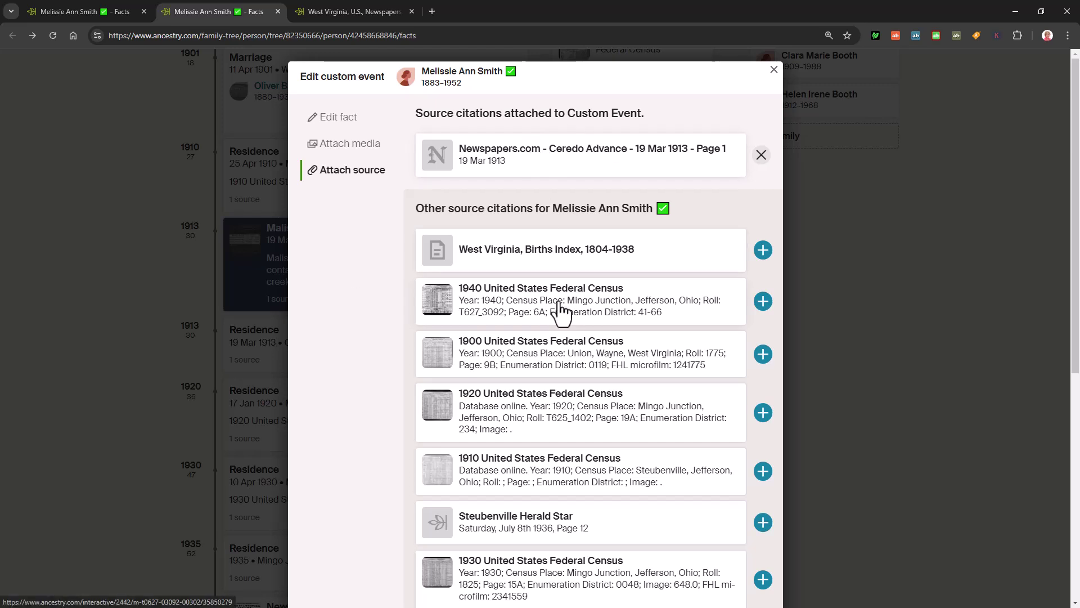
scroll(560, 309, "down", 2)
scroll(560, 309, "up", 2)
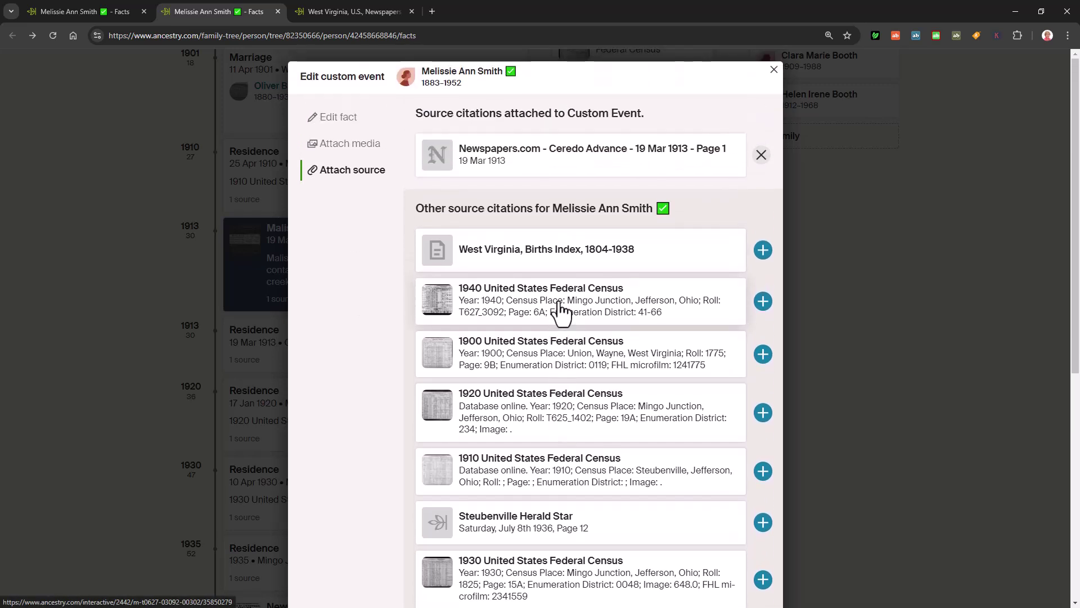
scroll(560, 309, "down", 7)
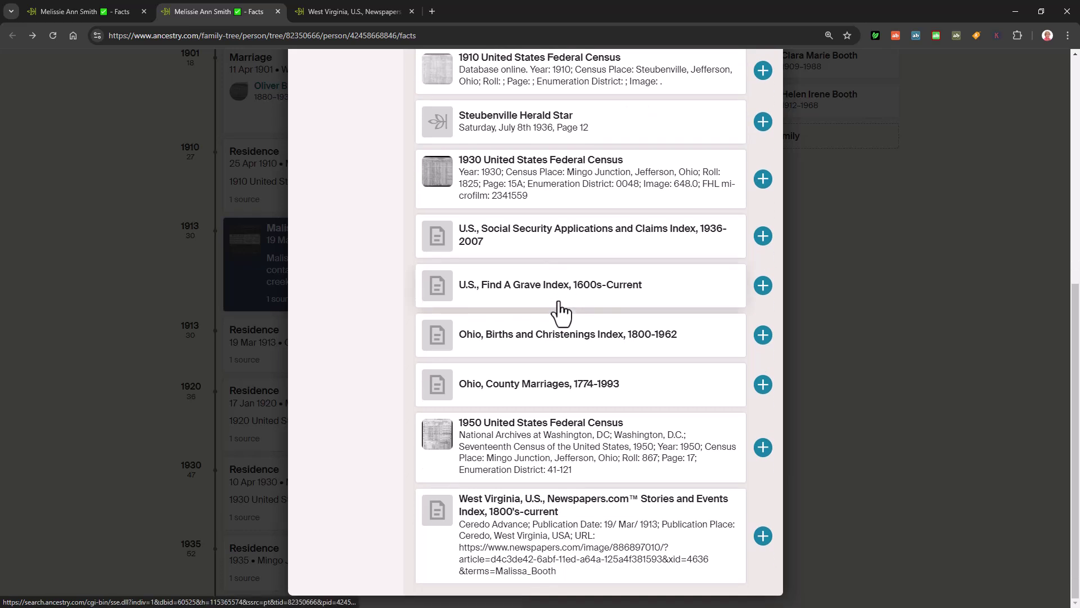
scroll(560, 312, "up", 5)
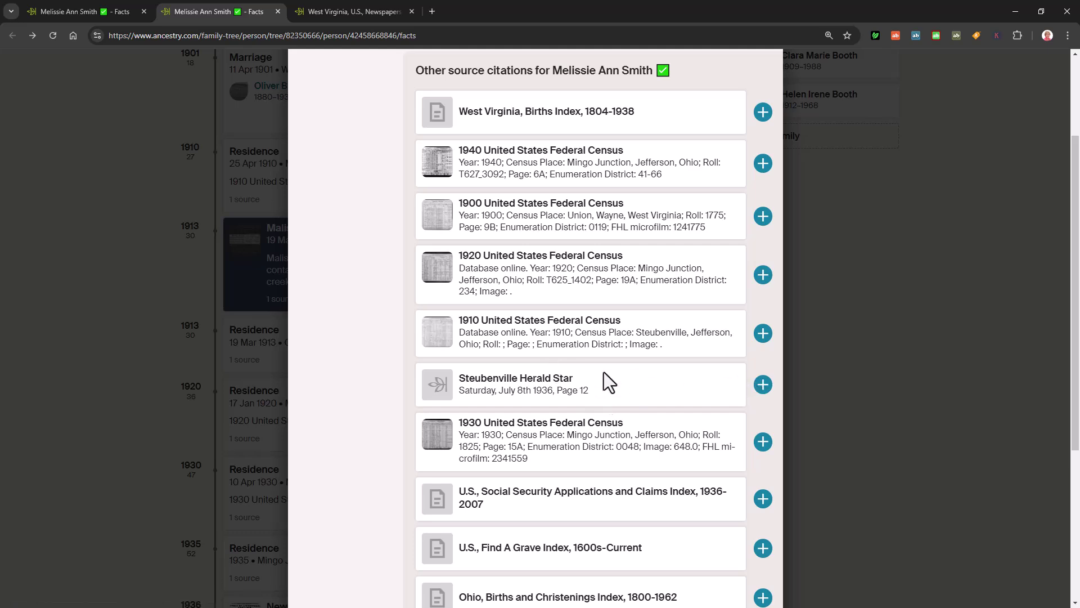
scroll(604, 371, "up", 3)
left_click(775, 69)
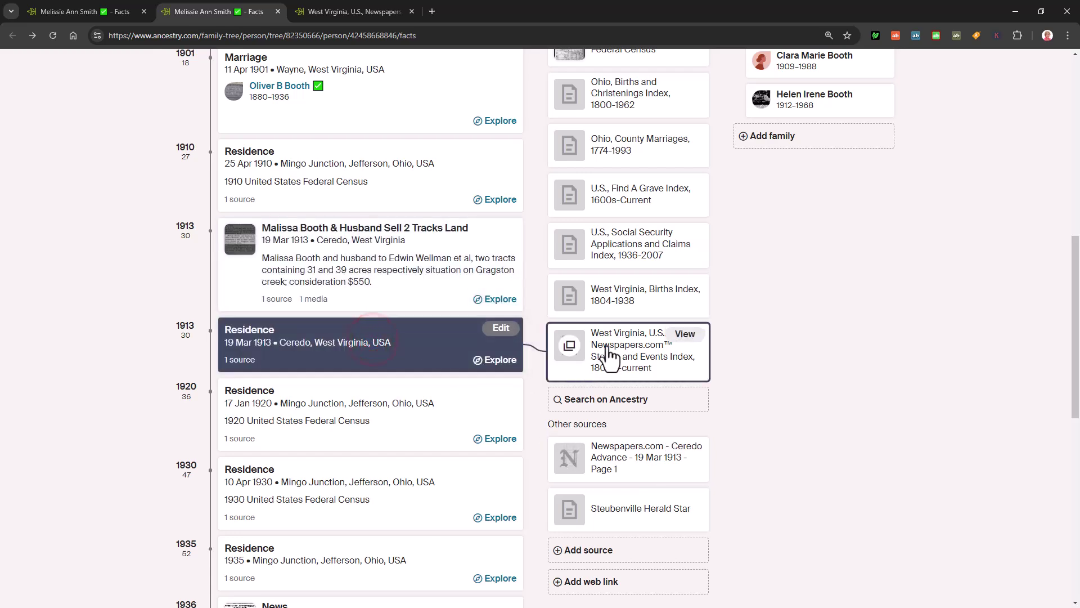
Review the citations for the 19 Mar 1913 residence fact, open its available Newspapers.com Ceredo Advance citation, and return to the profile
left_click(492, 329)
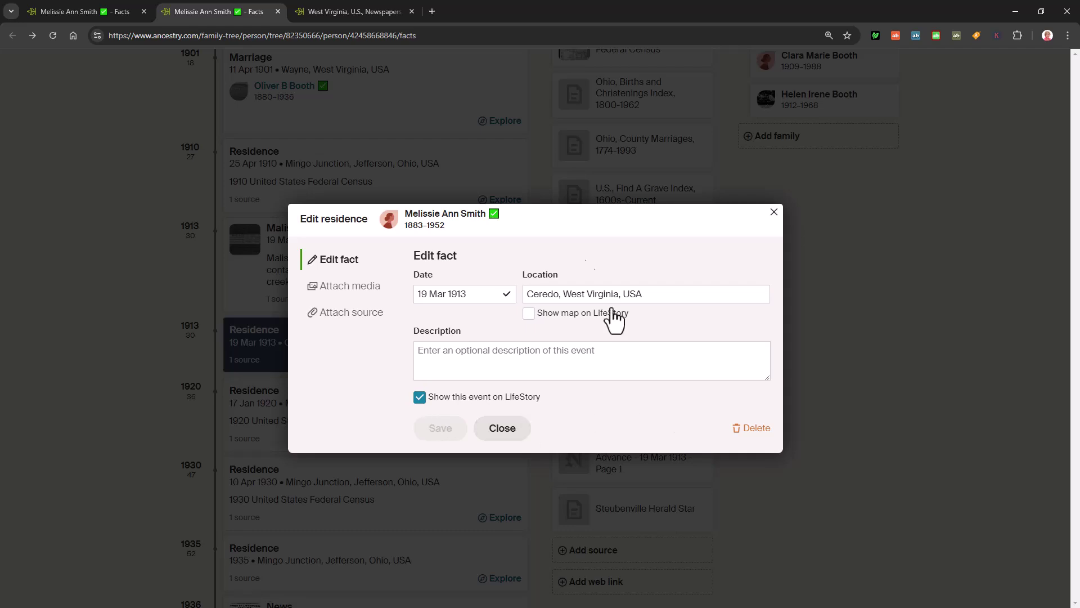
left_click(346, 310)
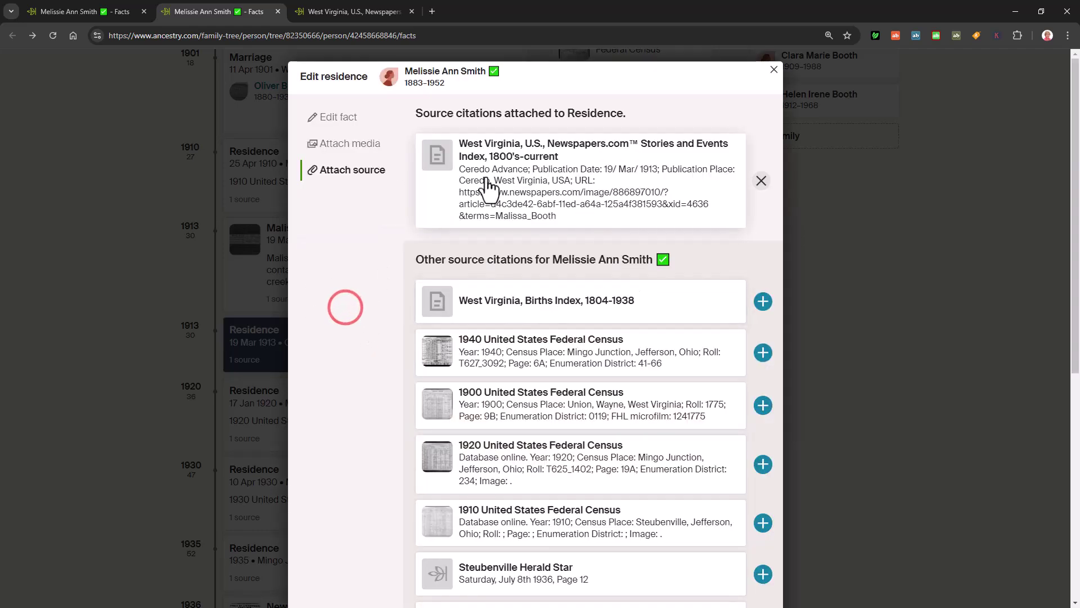
scroll(589, 359, "down", 1)
scroll(599, 293, "up", 1)
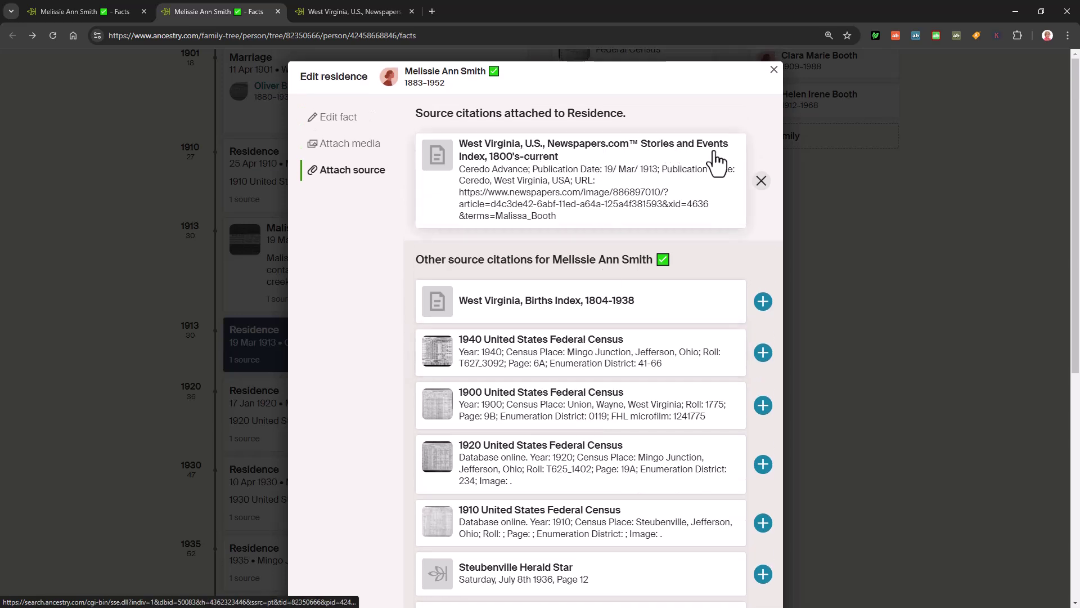
scroll(535, 328, "down", 6)
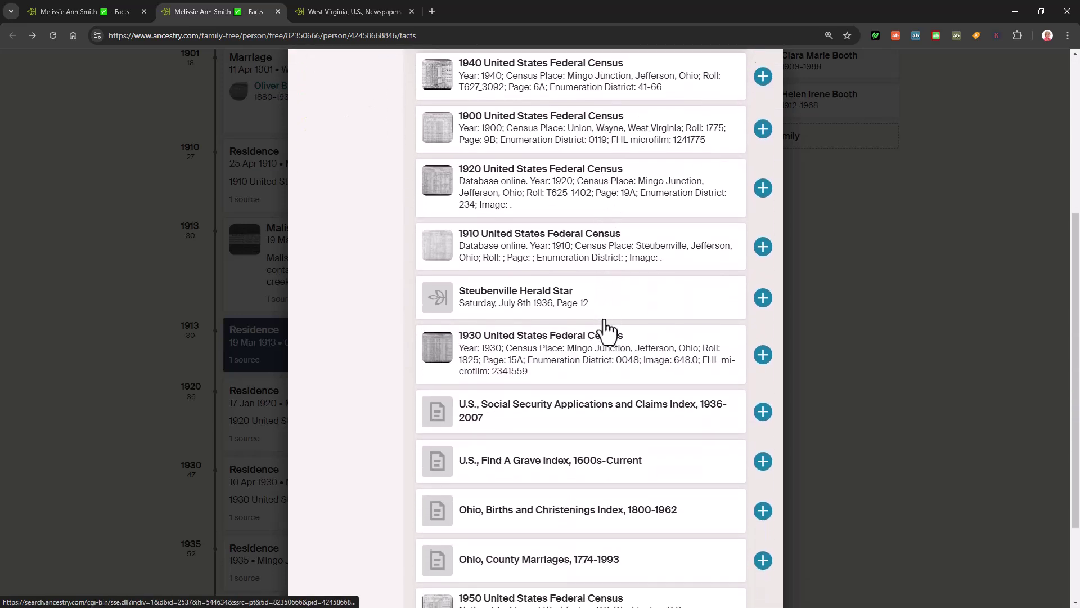
scroll(605, 329, "down", 1)
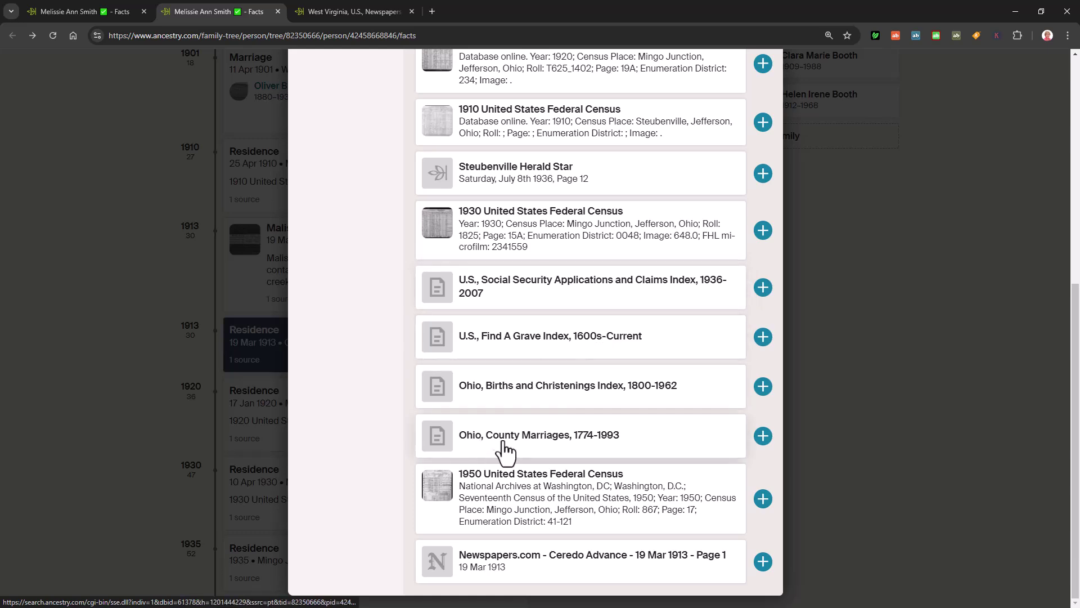
left_click(593, 566)
left_click(12, 35)
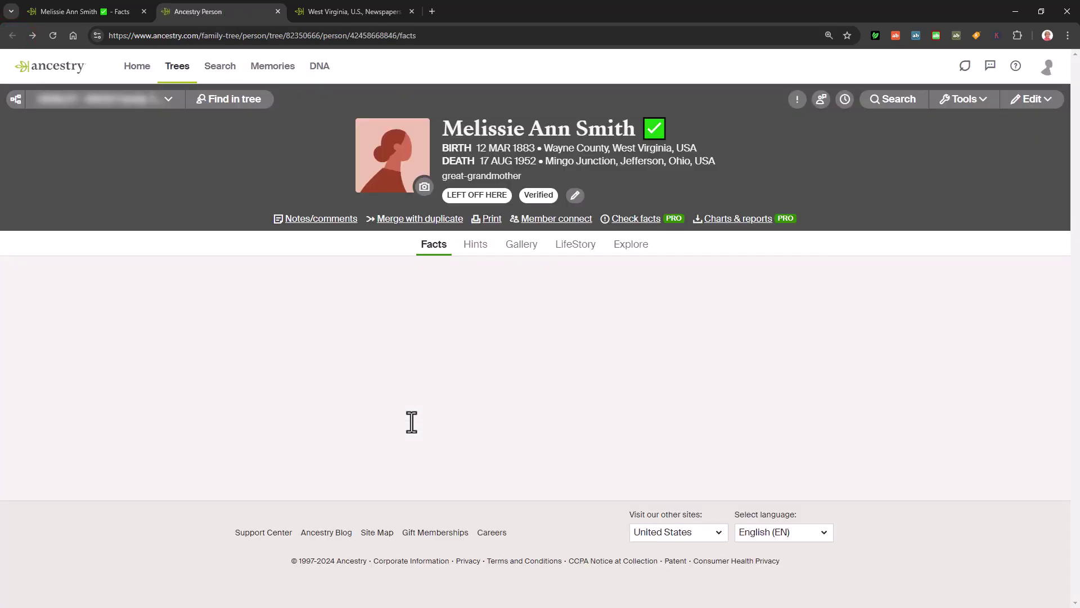
Close the West Virginia Newspapers.com Stories and Events Index record page and return to the great-grandmother's profile
scroll(643, 563, "down", 8)
scroll(642, 562, "down", 4)
scroll(640, 565, "up", 9)
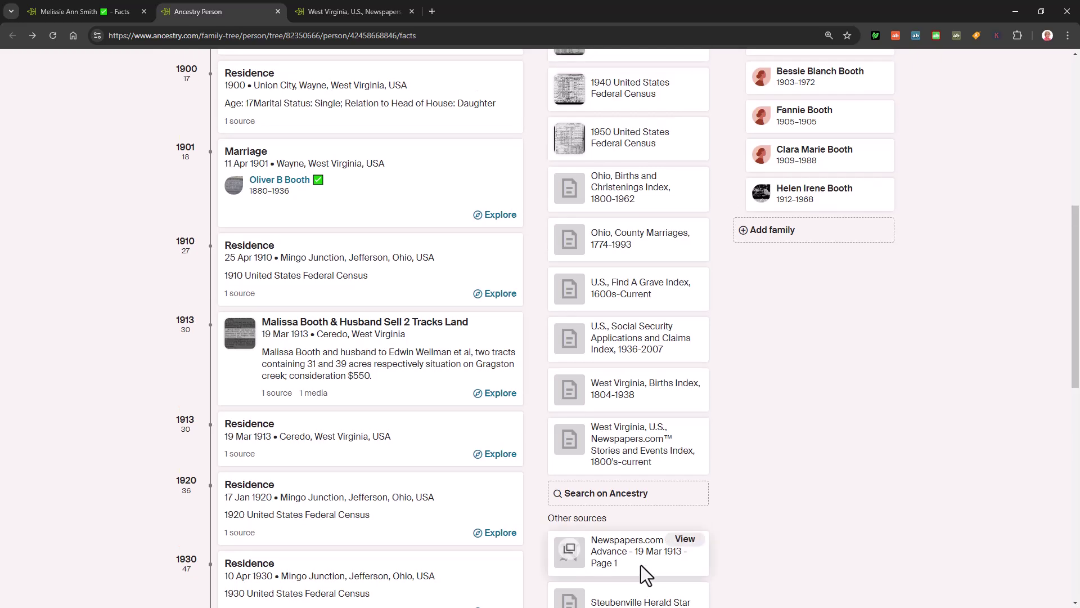
scroll(641, 568, "up", 2)
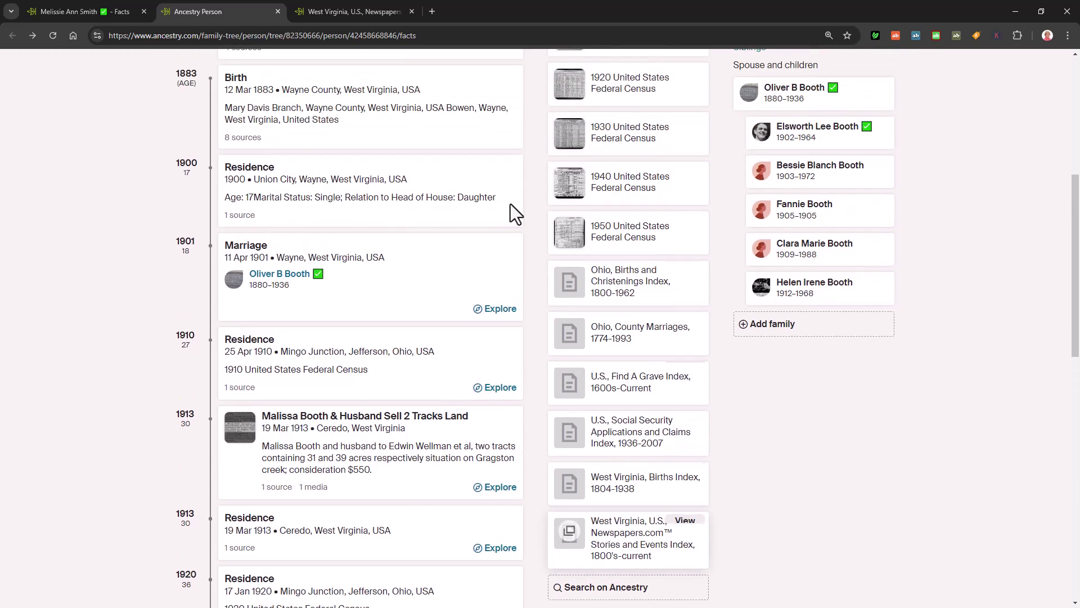
left_click(336, 14)
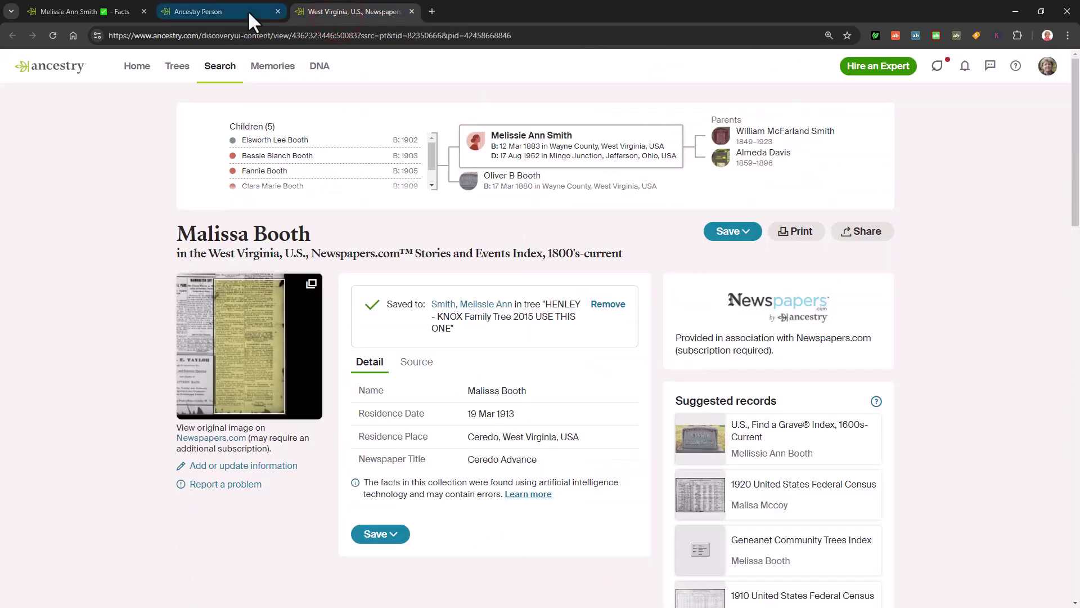
left_click(412, 11)
Look over the great-grandmother's fact timeline from her birth to her burial, ending at the 1913 facts
scroll(639, 408, "down", 5)
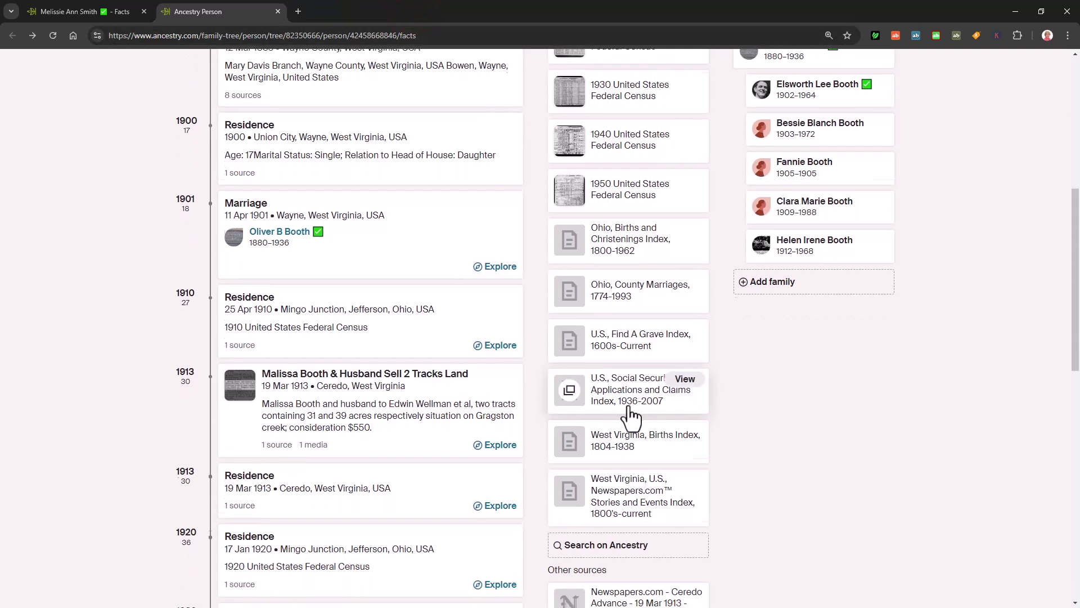
scroll(419, 458, "down", 6)
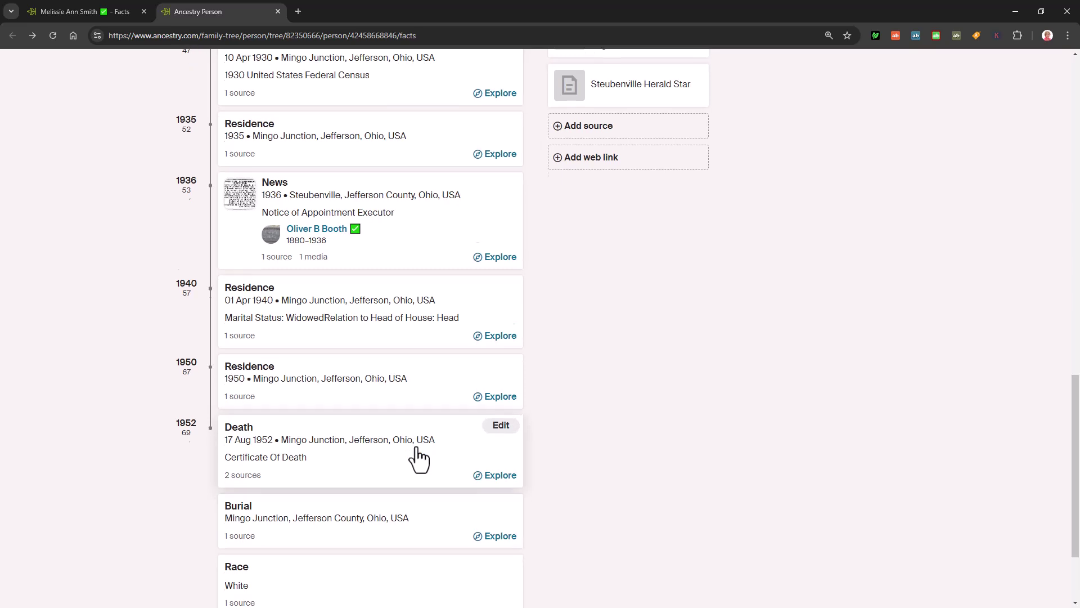
scroll(419, 458, "down", 2)
scroll(419, 459, "up", 3)
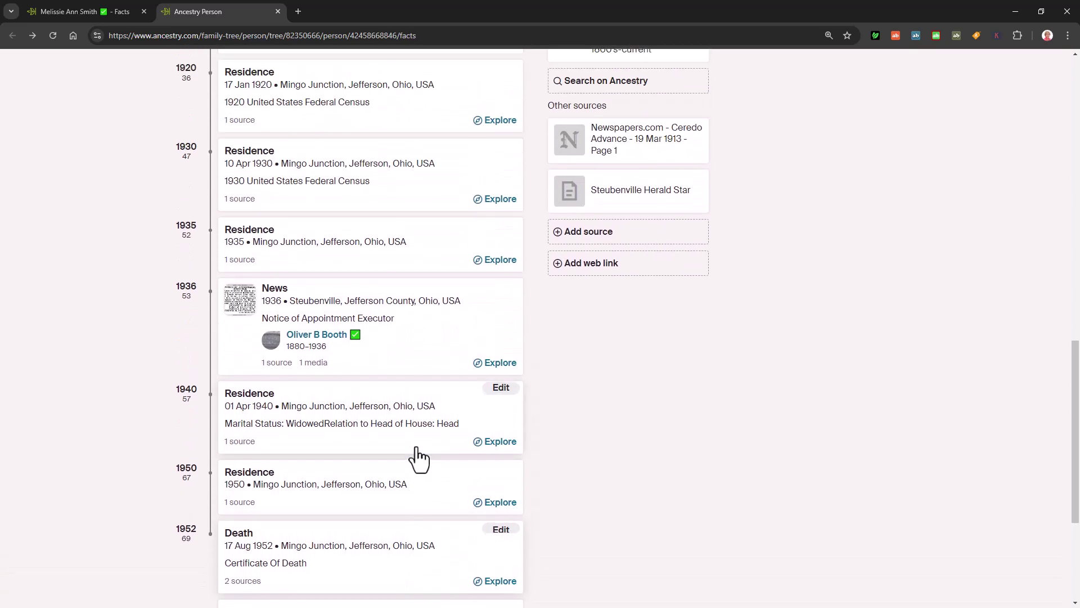
scroll(419, 458, "up", 2)
scroll(419, 458, "up", 3)
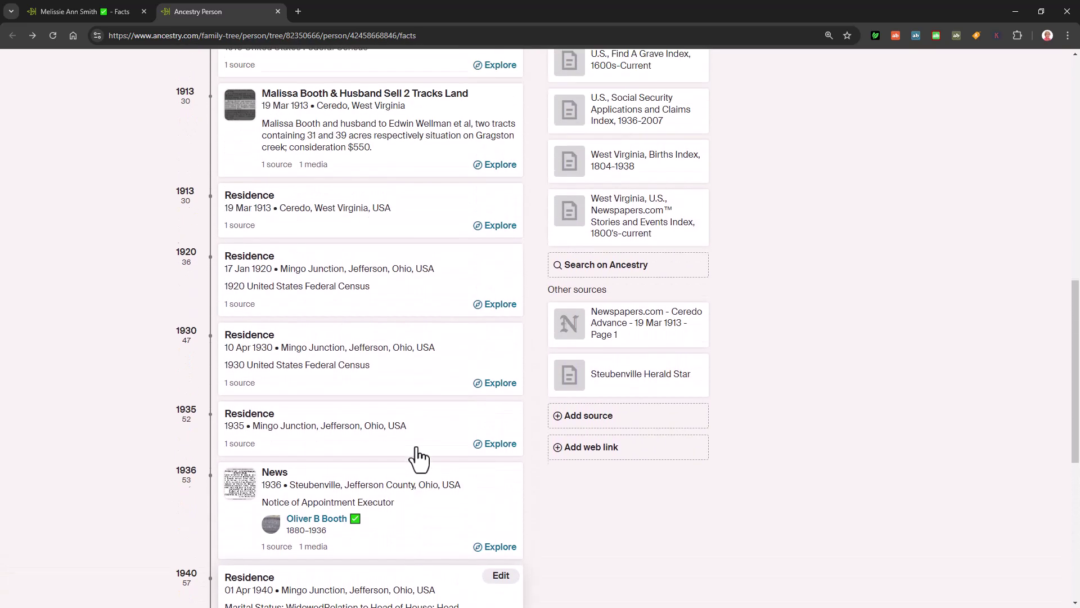
scroll(419, 458, "up", 10)
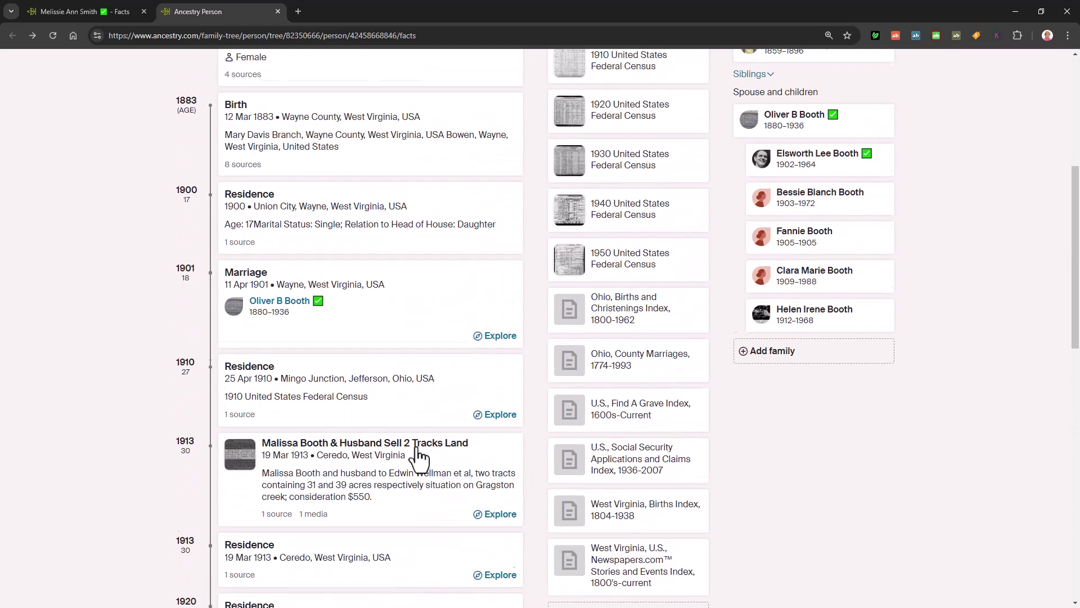
scroll(419, 459, "down", 4)
scroll(419, 459, "down", 5)
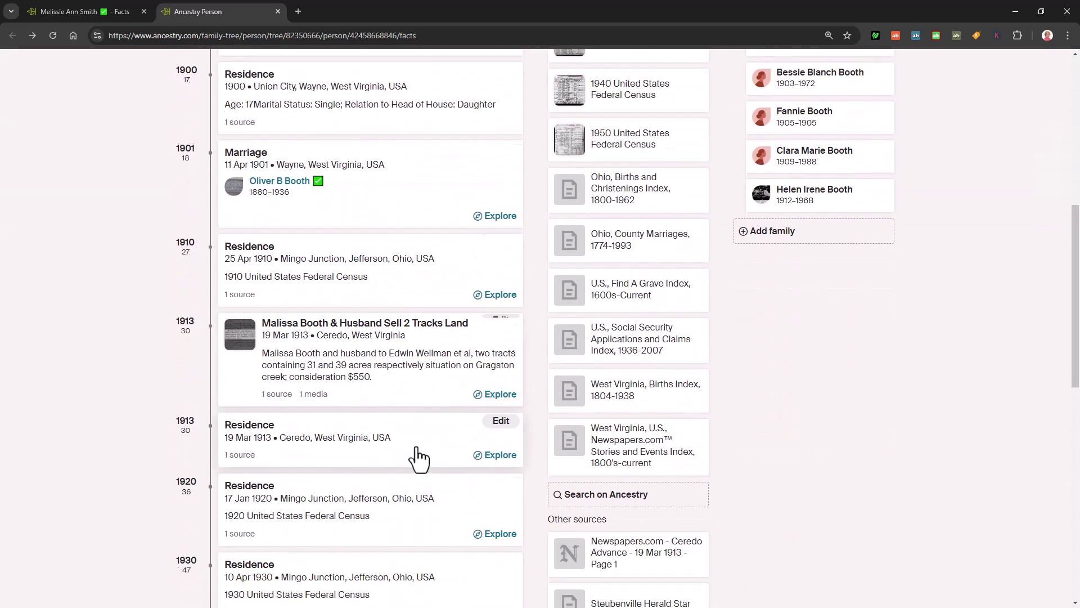
Compare the 1913 facts linked to the West Virginia newspaper index source with those linked to the Newspapers.com Ceredo Advance source
left_click(618, 364)
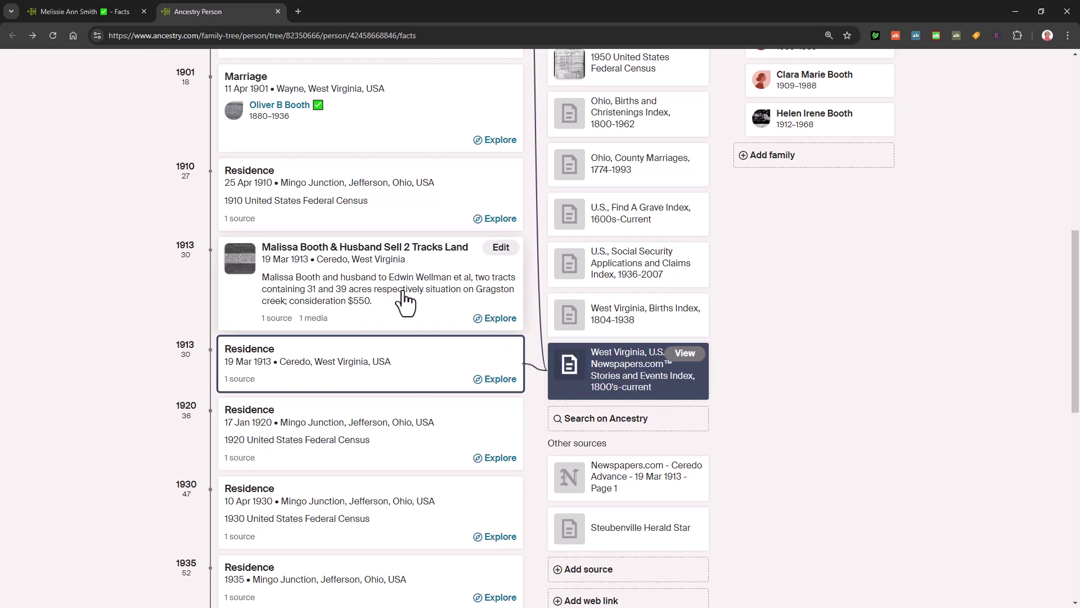
left_click(632, 494)
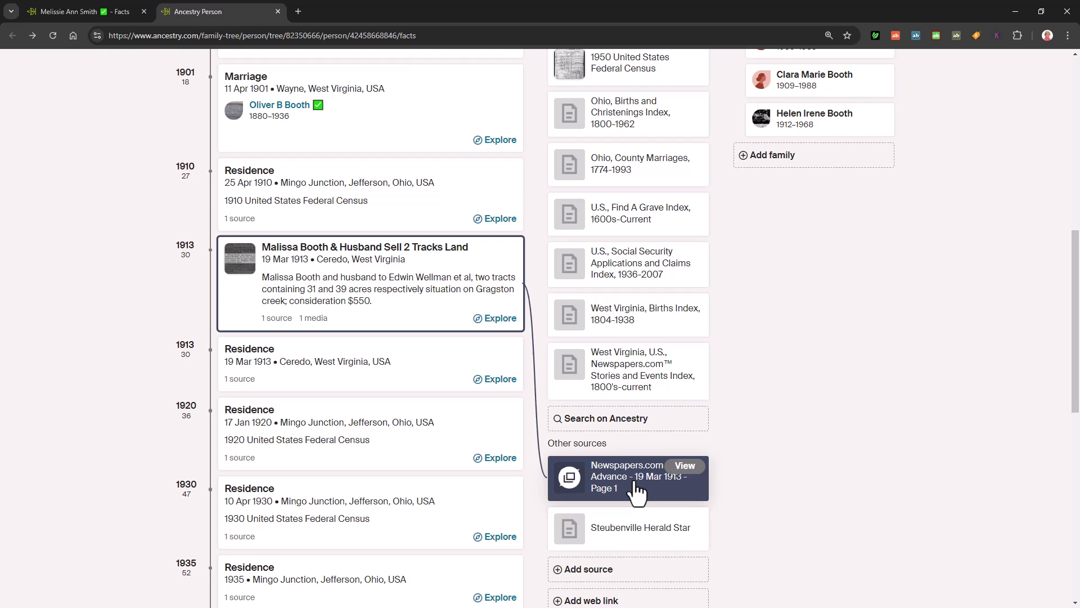
left_click(631, 353)
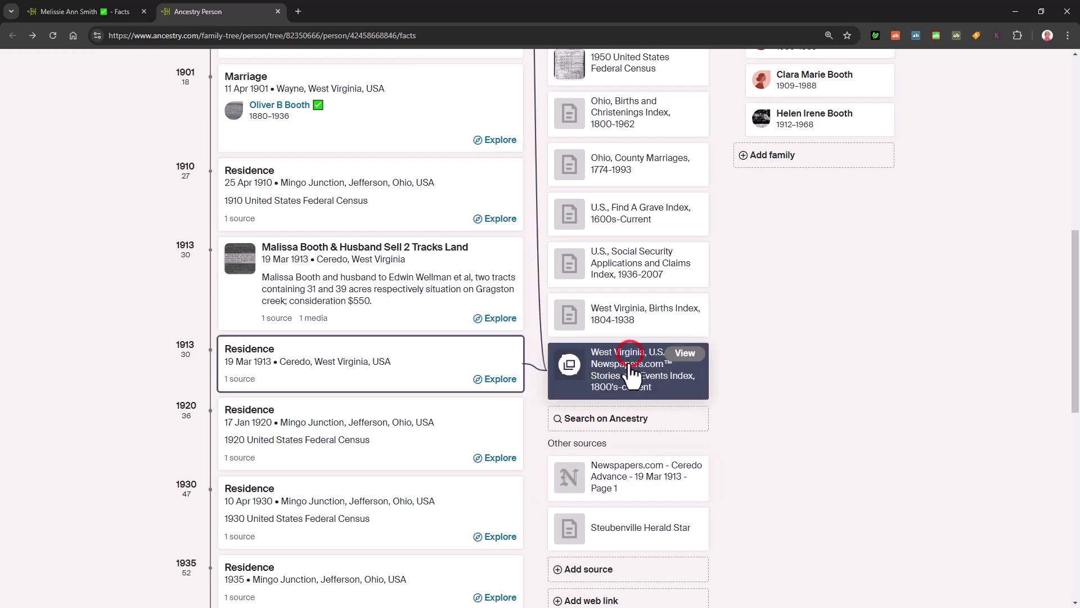
Associate the 19 Mar 1913 land sale event with the West Virginia, U.S., Newspapers.com Stories and Events Index citation and close the citation
left_click(684, 354)
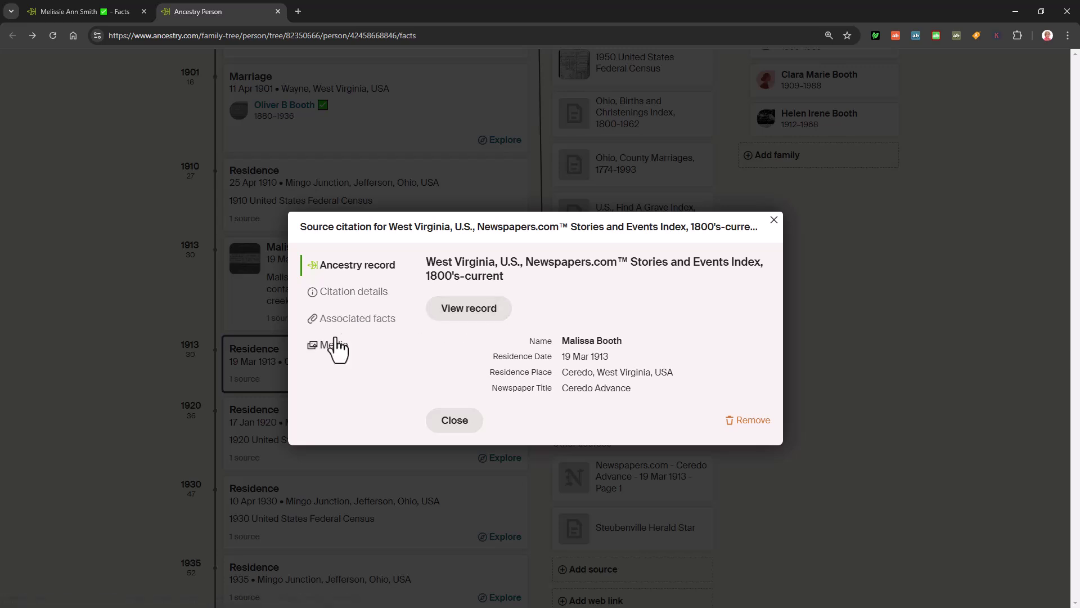
left_click(338, 321)
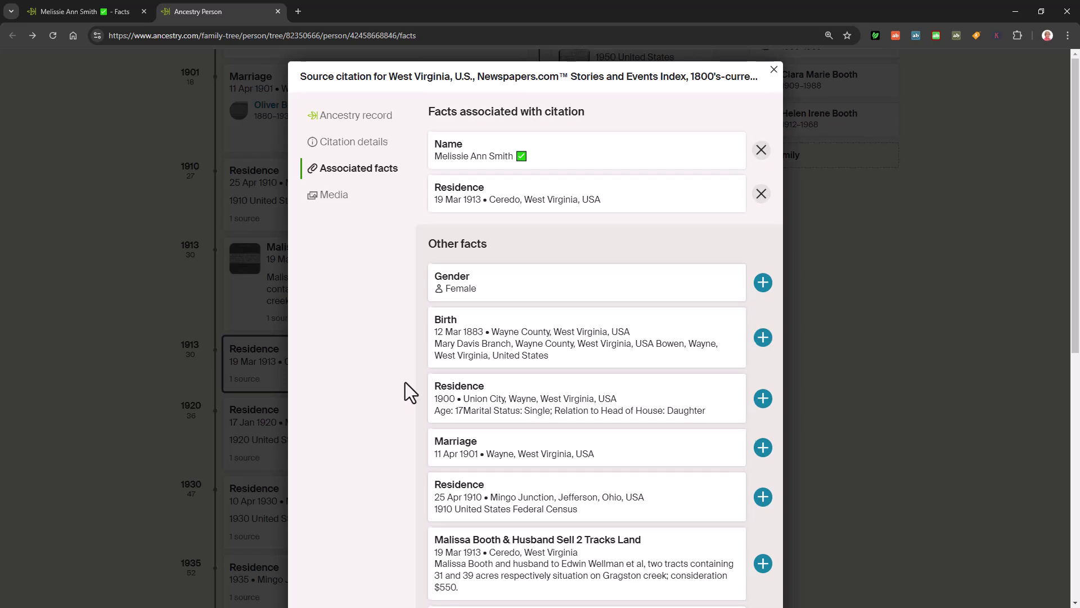
scroll(405, 383, "down", 5)
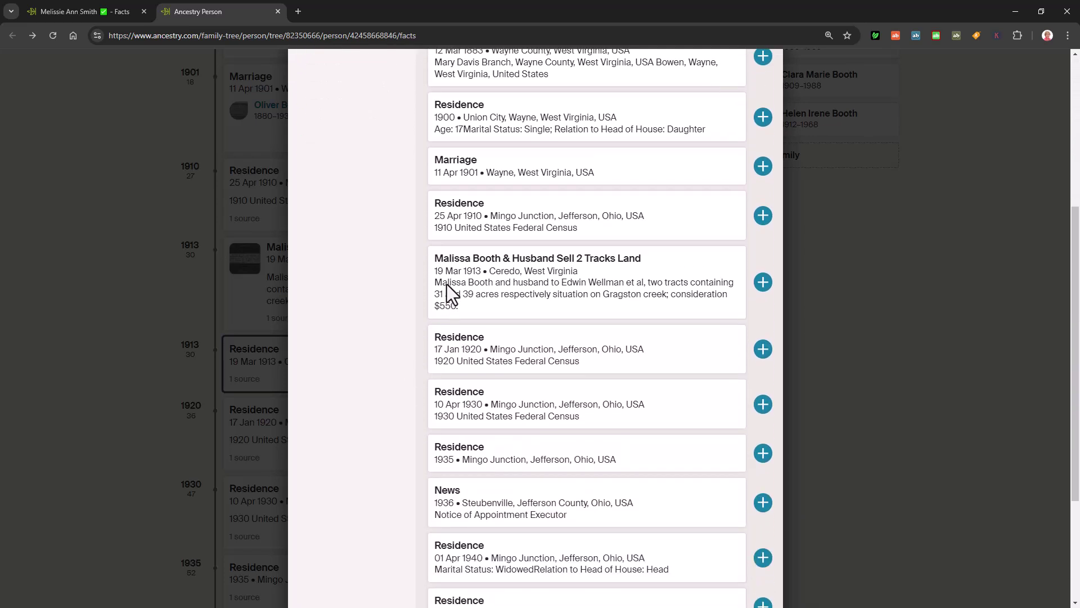
left_click(763, 282)
scroll(445, 453, "up", 3)
scroll(441, 449, "up", 3)
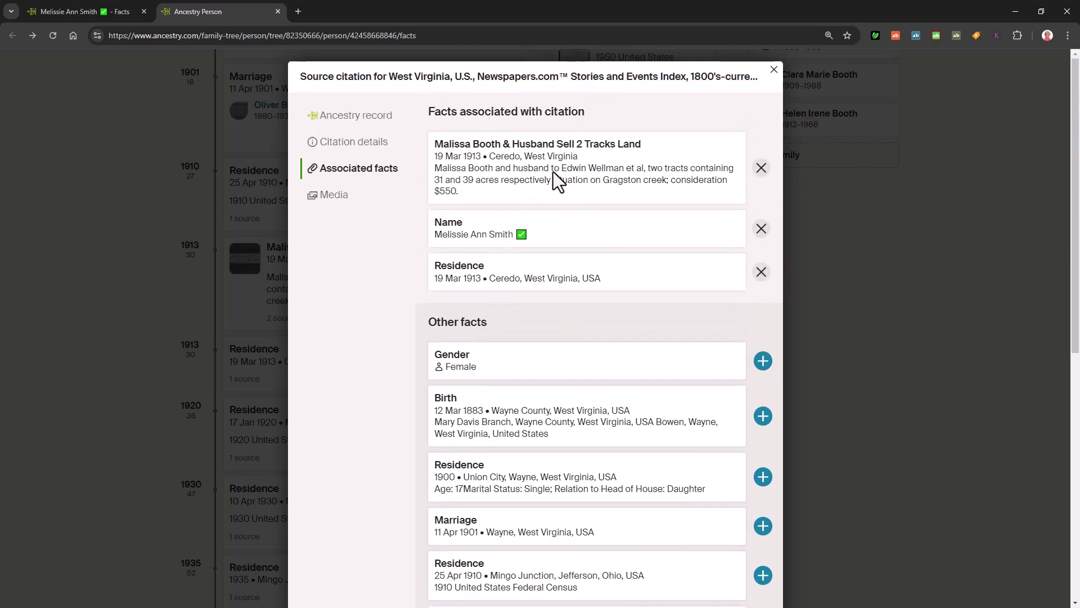
left_click(774, 70)
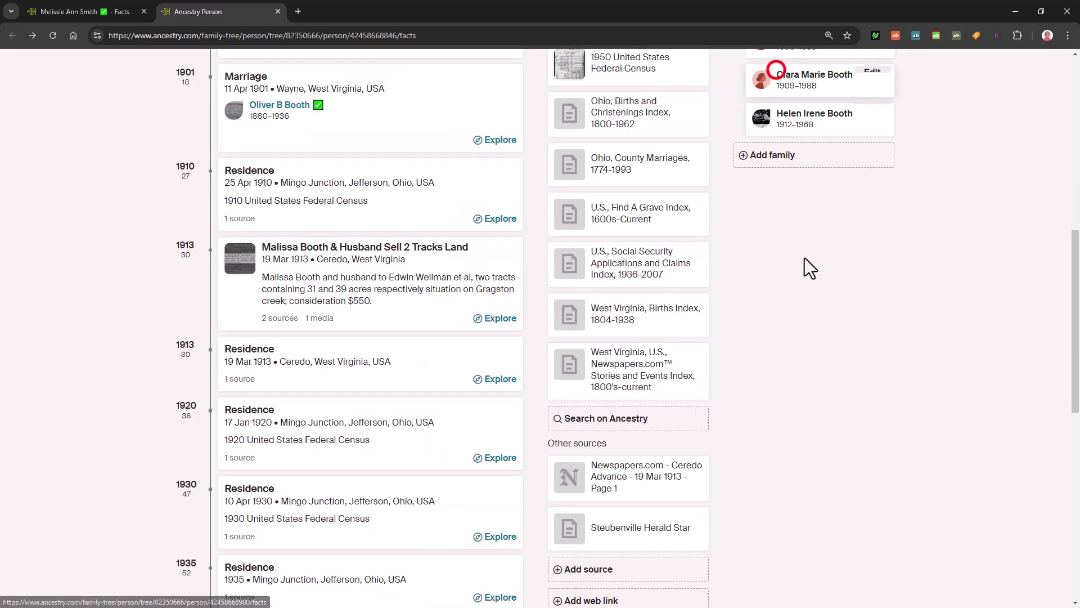
Check the sources linked to the 19 Mar 1913 land sale, and delete the 19 Mar 1913 Ceredo residence fact
left_click(398, 302)
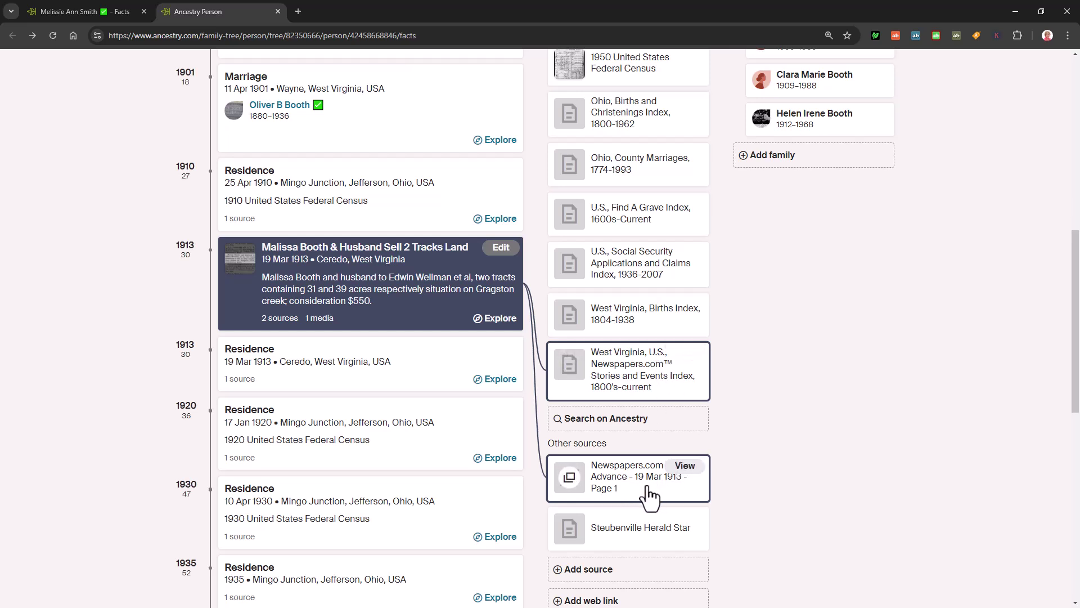
left_click(381, 362)
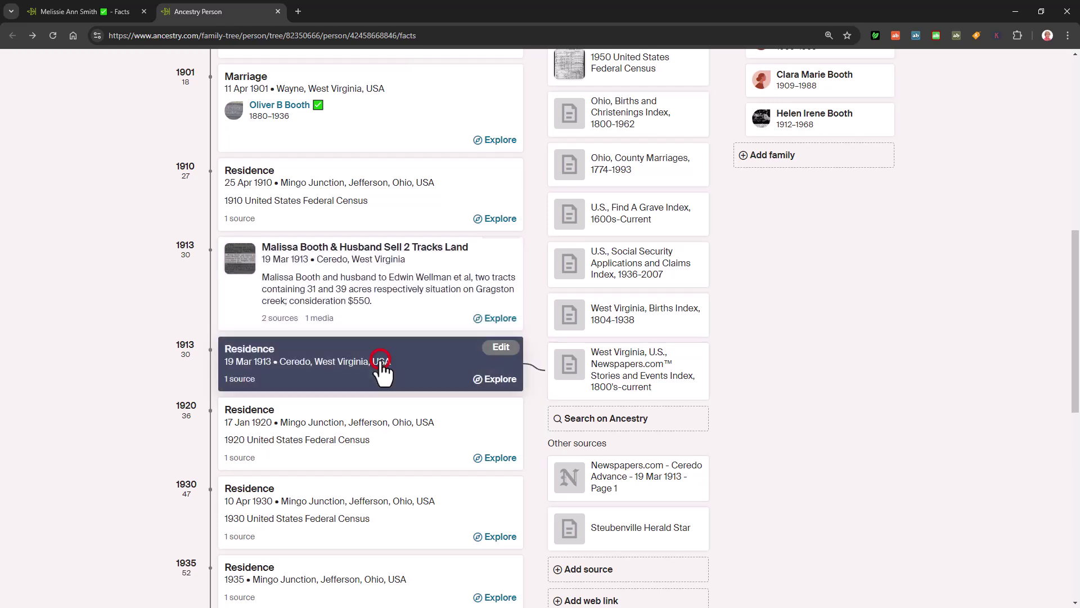
left_click(504, 349)
left_click(736, 431)
left_click(675, 510)
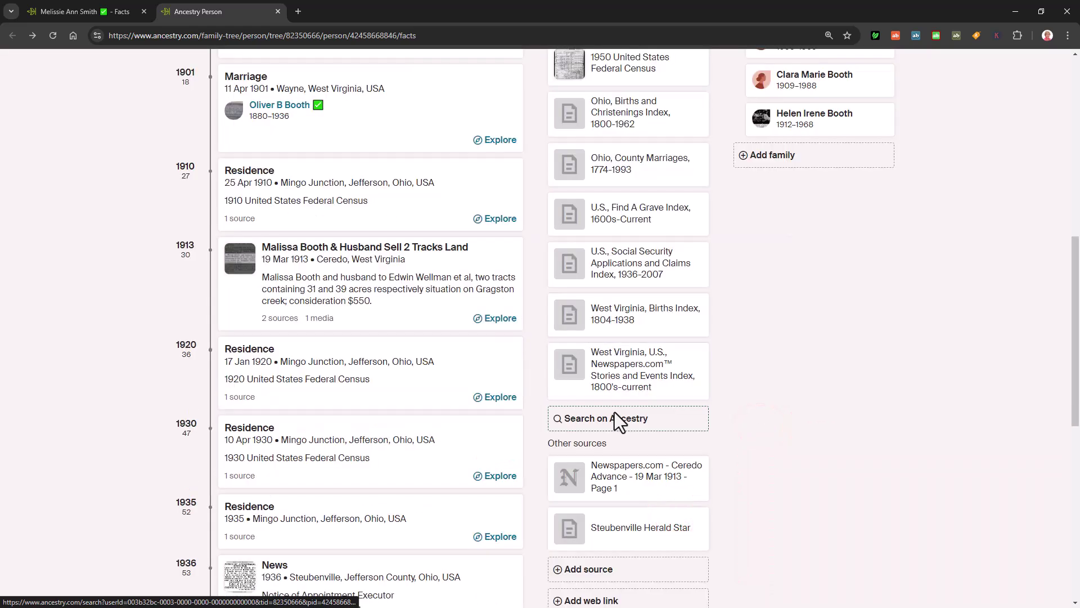
Check the sources linked to the 19 Mar 1913 land sale and remove the Newspapers.com Ceredo Advance source
left_click_drag(632, 471, 366, 315)
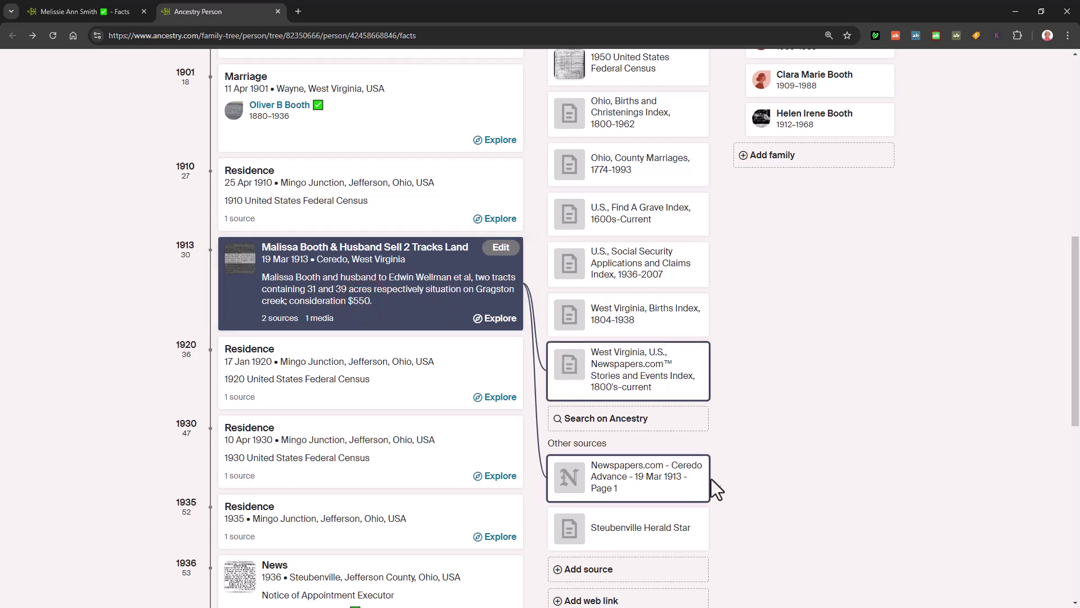
left_click(693, 466)
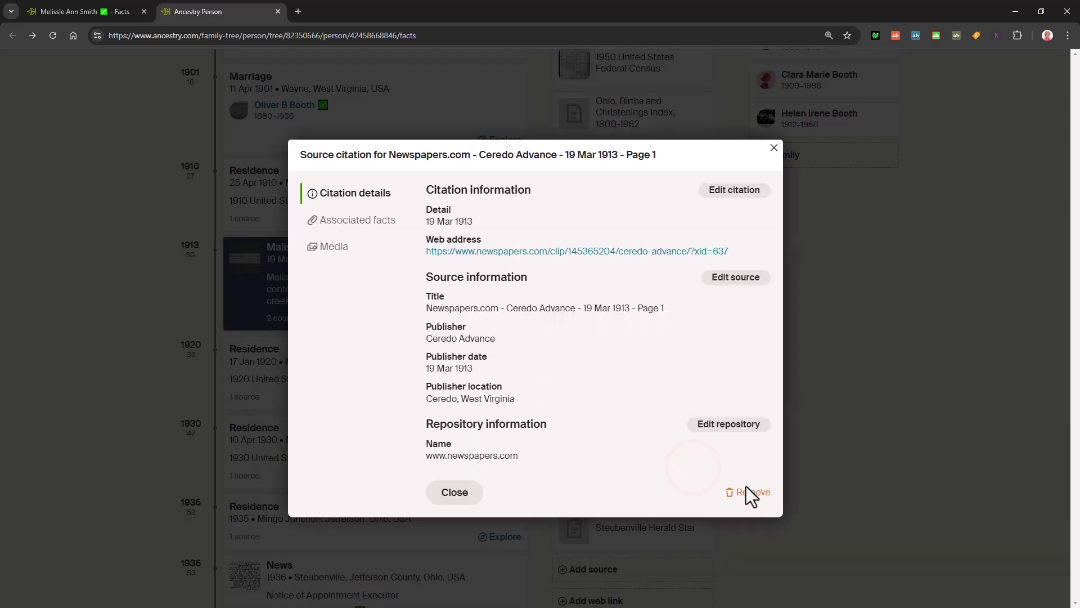
left_click(749, 492)
left_click(681, 579)
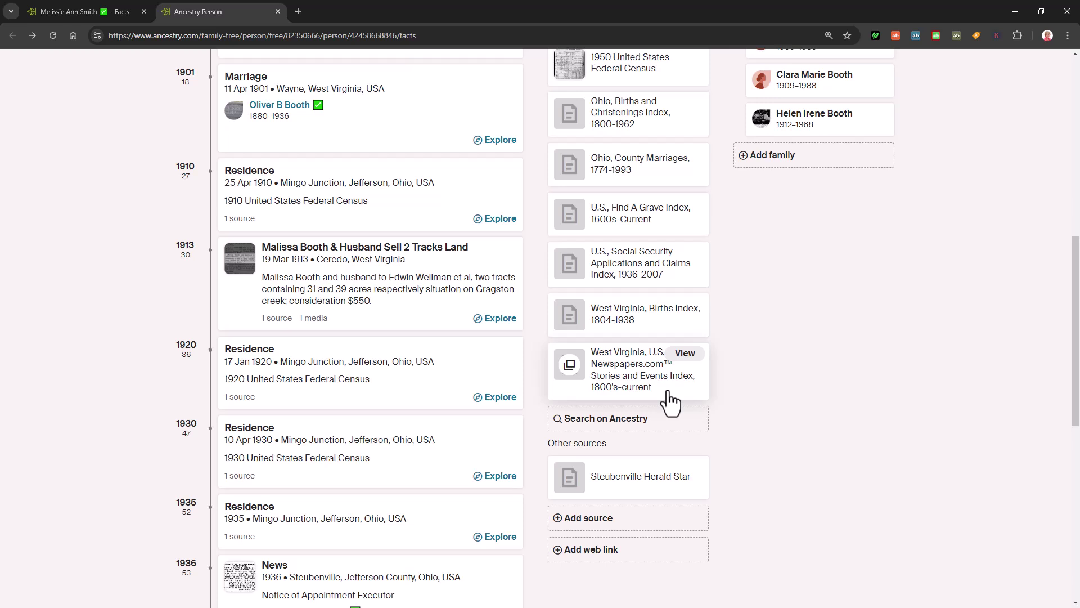
Check which timeline fact is linked to the Steubenville Herald Star source
left_click(629, 480)
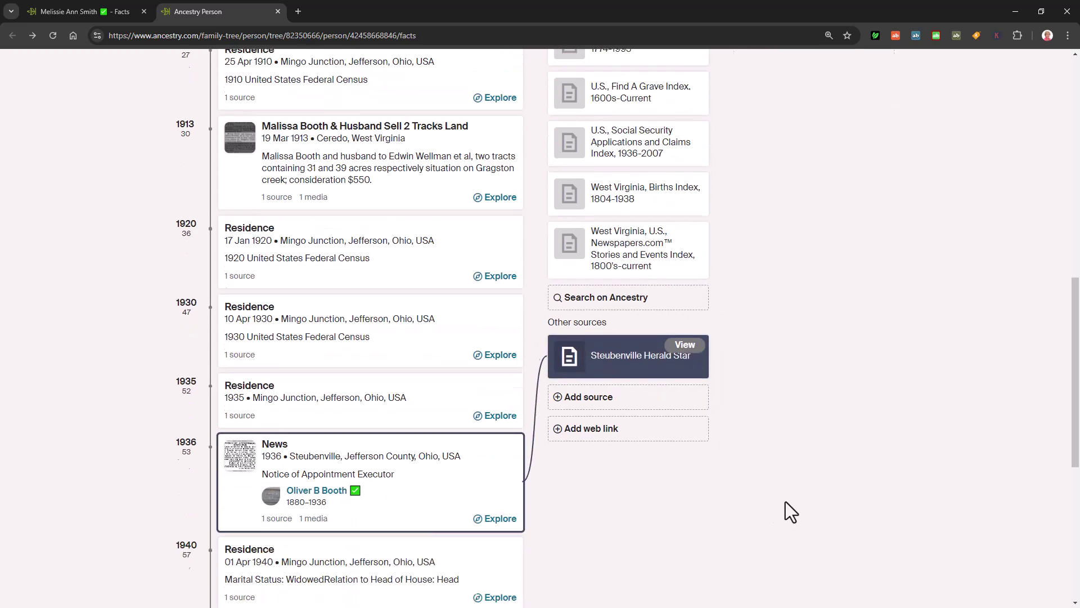
scroll(786, 502, "down", 3)
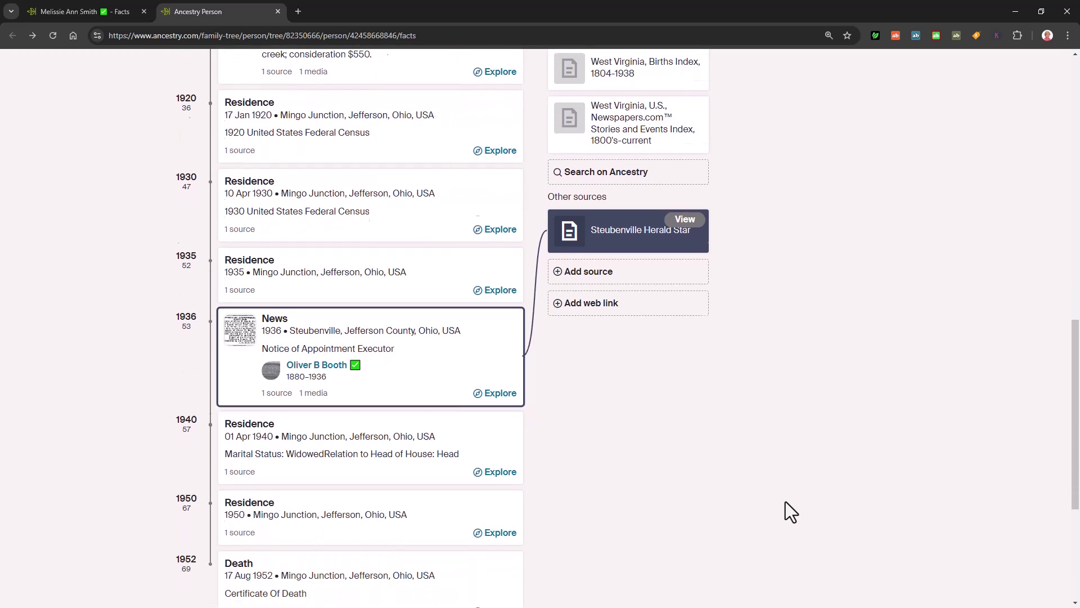
scroll(785, 501, "down", 1)
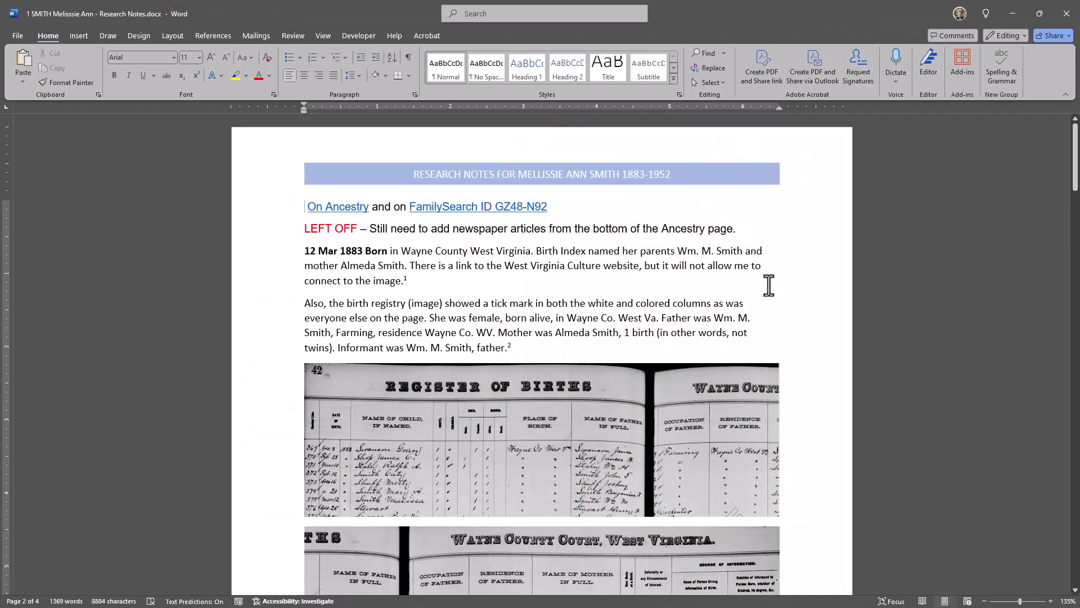
In the Word research notes, start a new entry reading 1936 directly below the 1935 entry
scroll(728, 283, "down", 20)
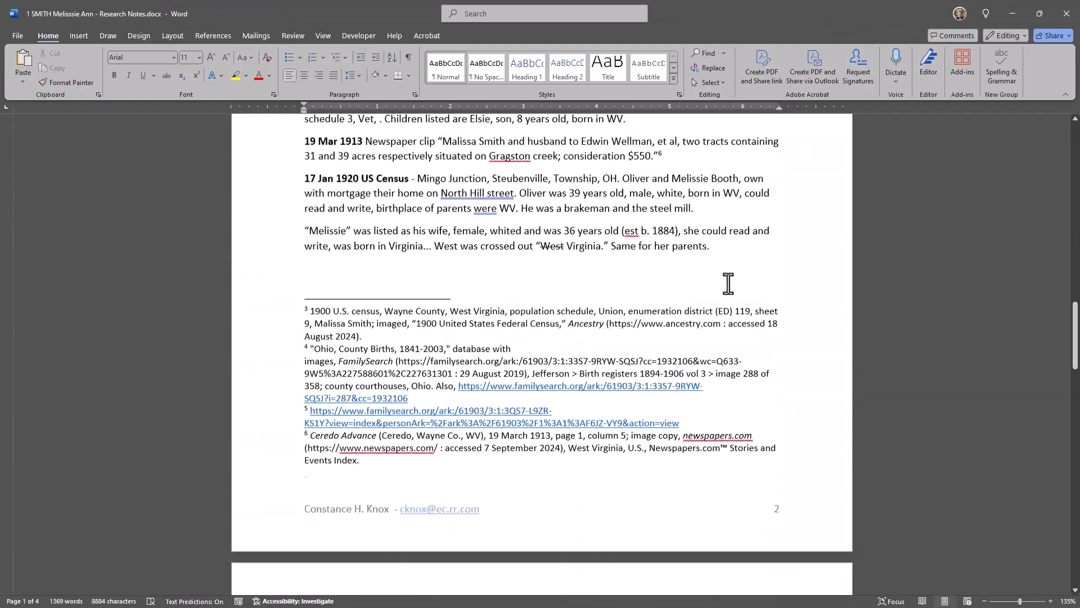
scroll(728, 283, "down", 9)
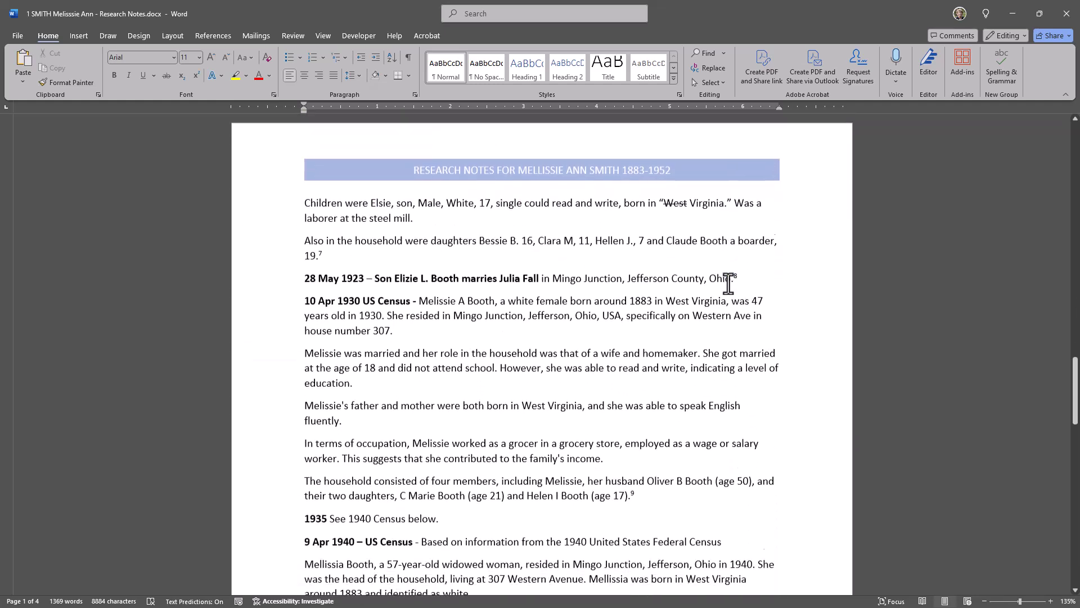
scroll(212, 234, "down", 2)
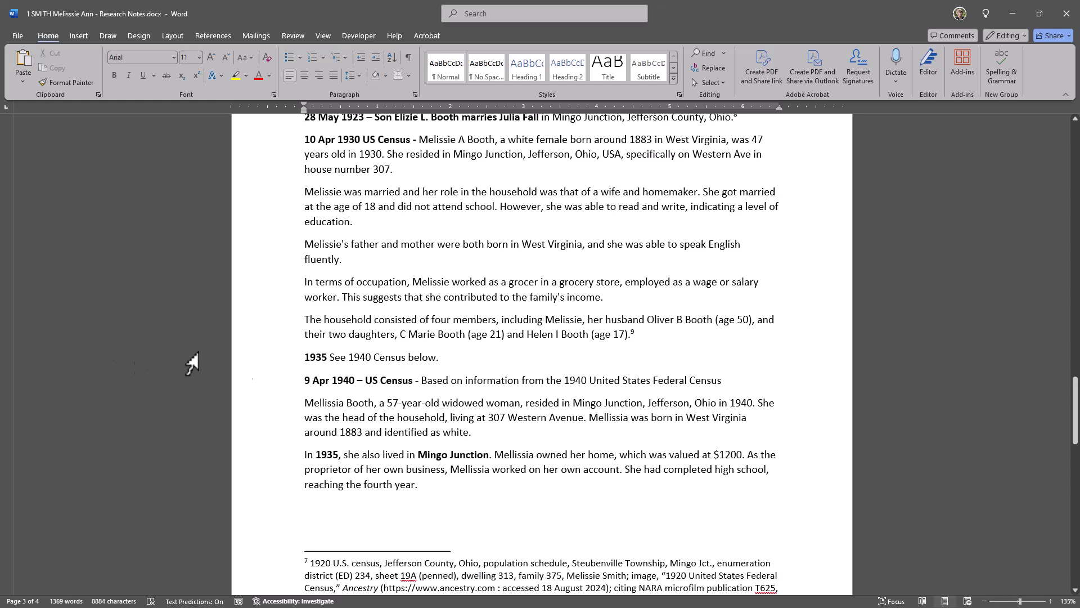
scroll(409, 477, "down", 3)
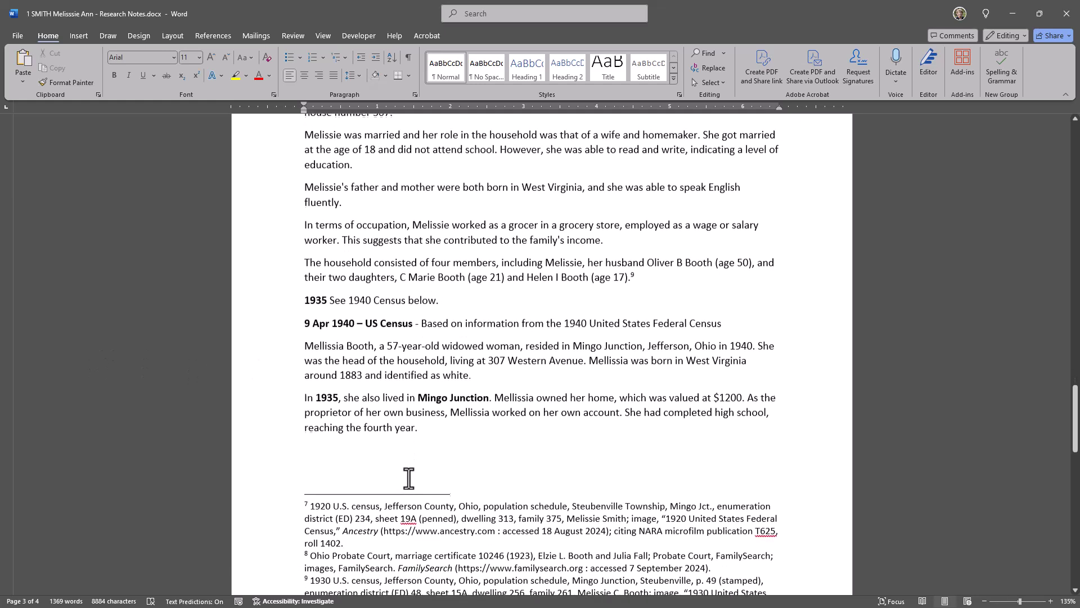
scroll(448, 445, "down", 2)
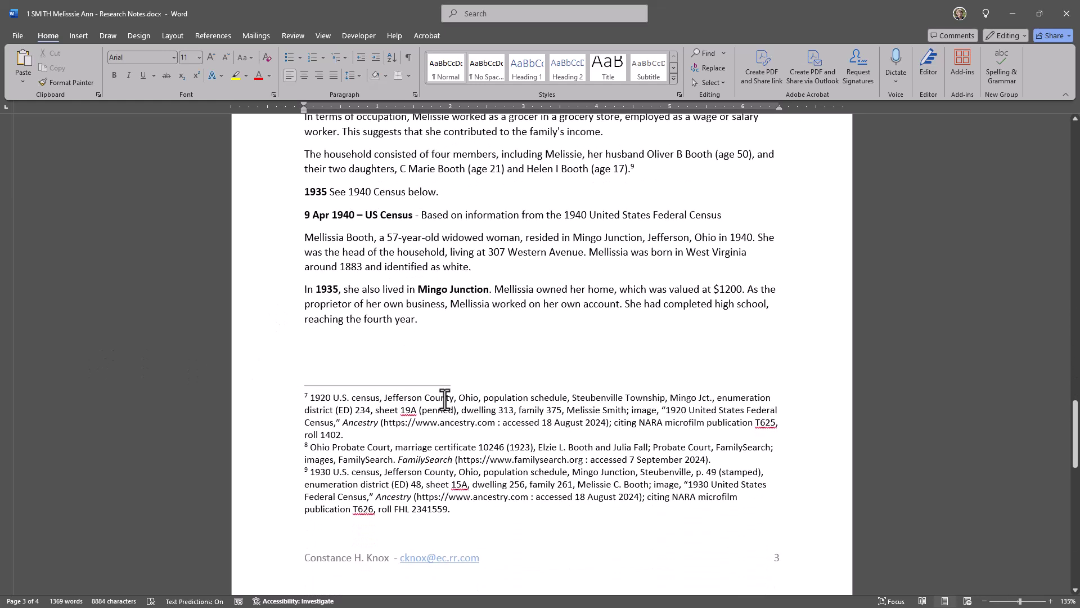
scroll(466, 375, "down", 10)
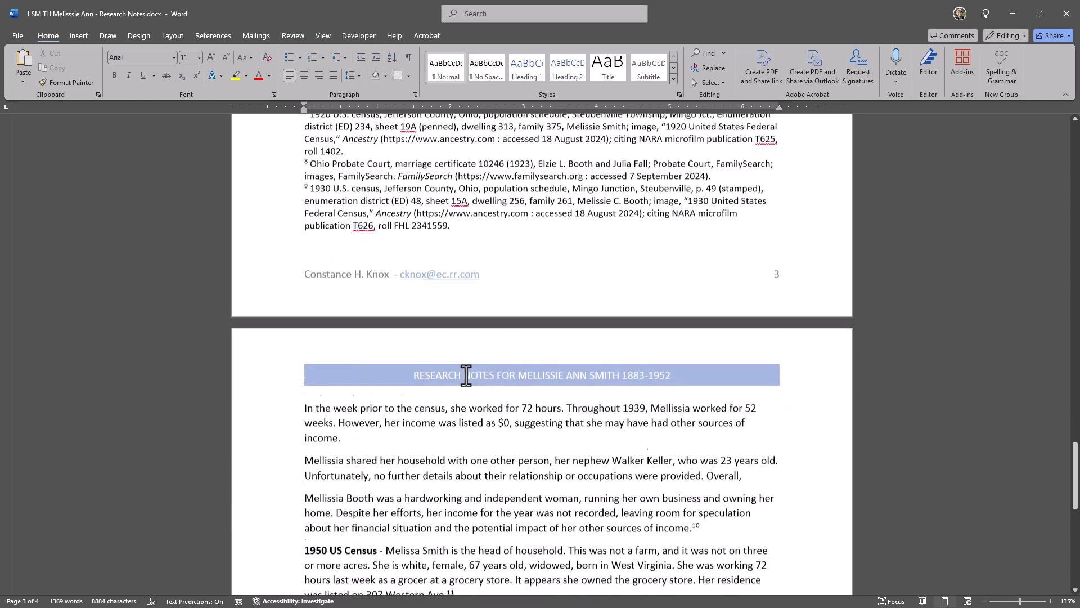
scroll(466, 375, "up", 15)
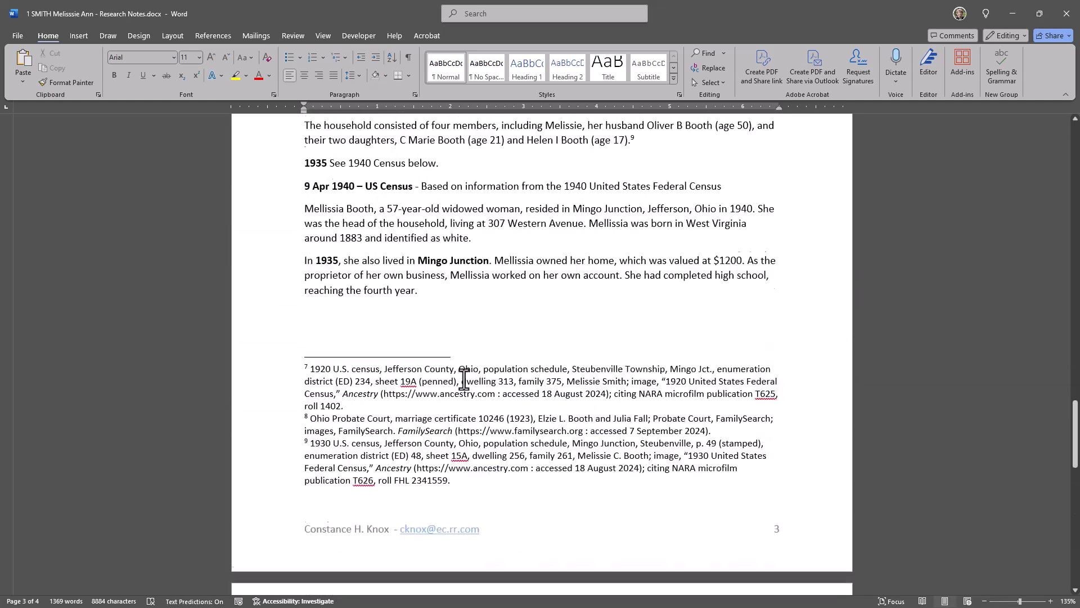
left_click(448, 368)
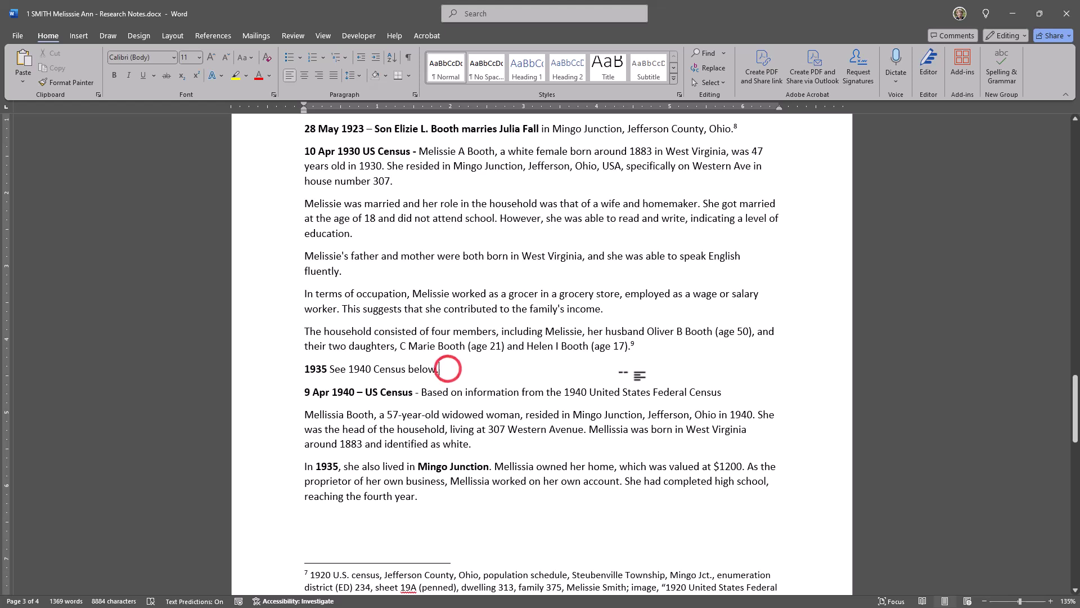
key("Return")
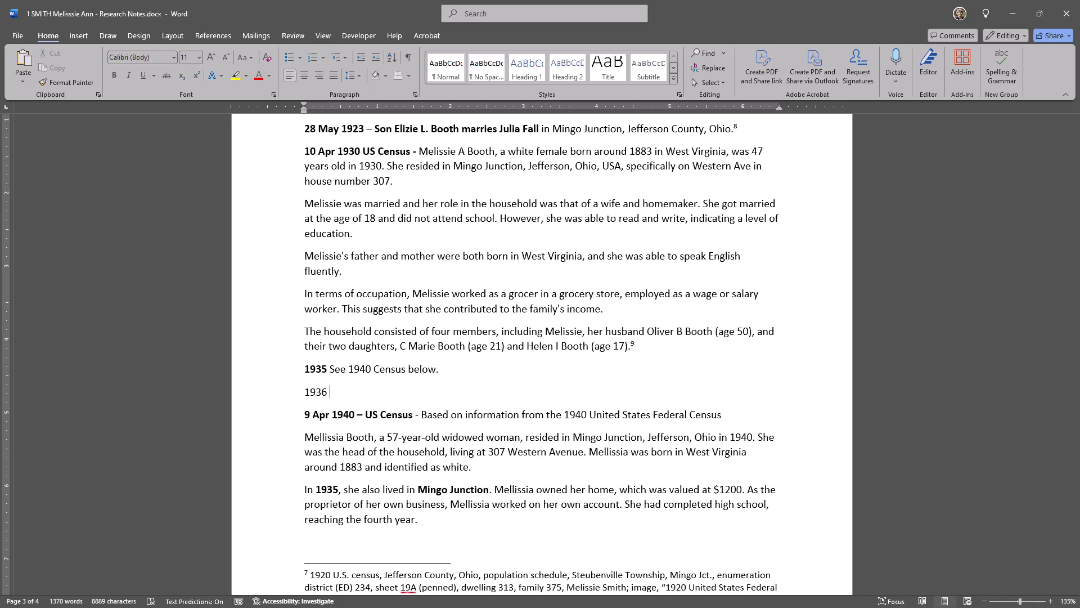
Switch to Ancestry and copy the source title from the Steubenville Herald Star citation
key("alt+Tab")
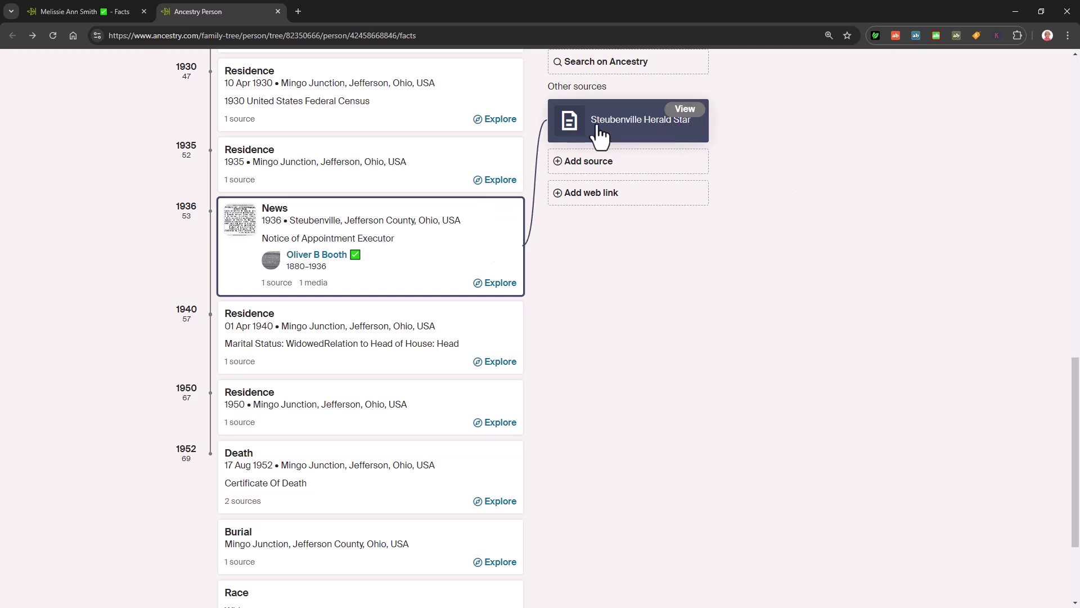
left_click(619, 135)
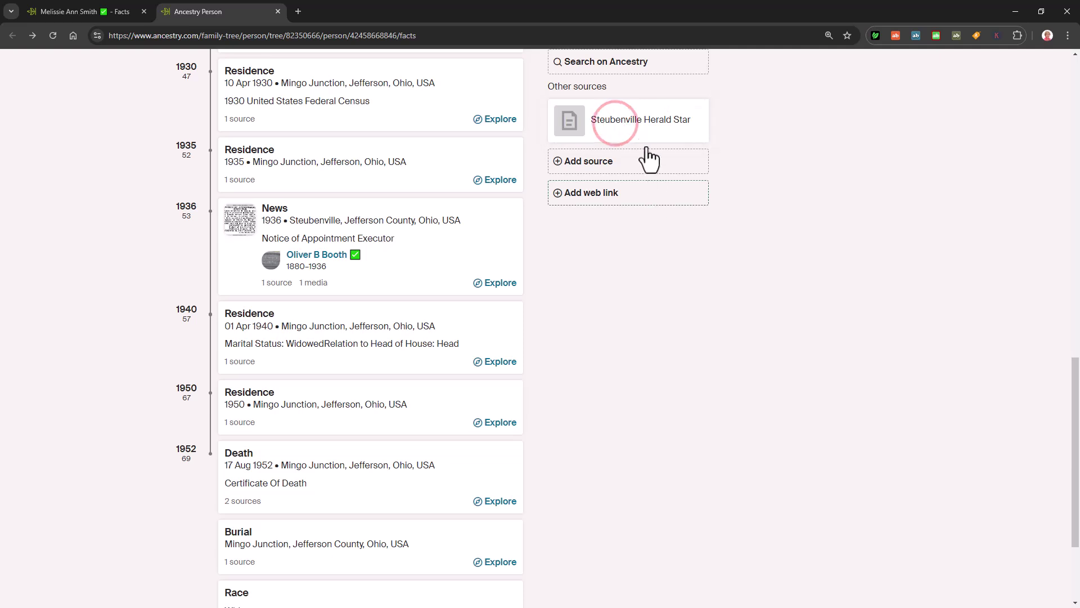
left_click(689, 111)
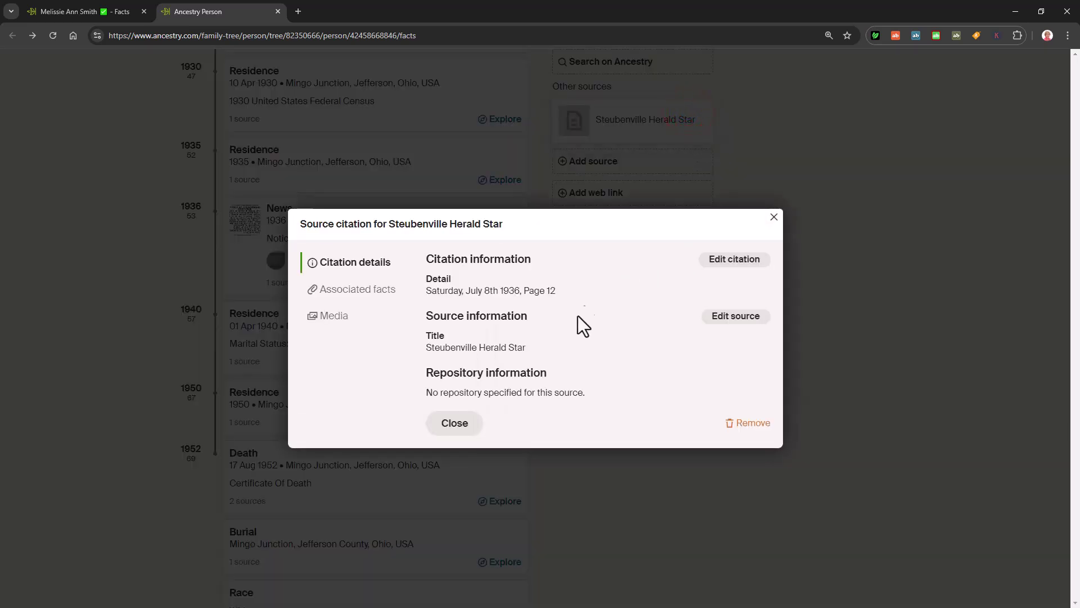
triple_click(552, 339)
key("ctrl+c")
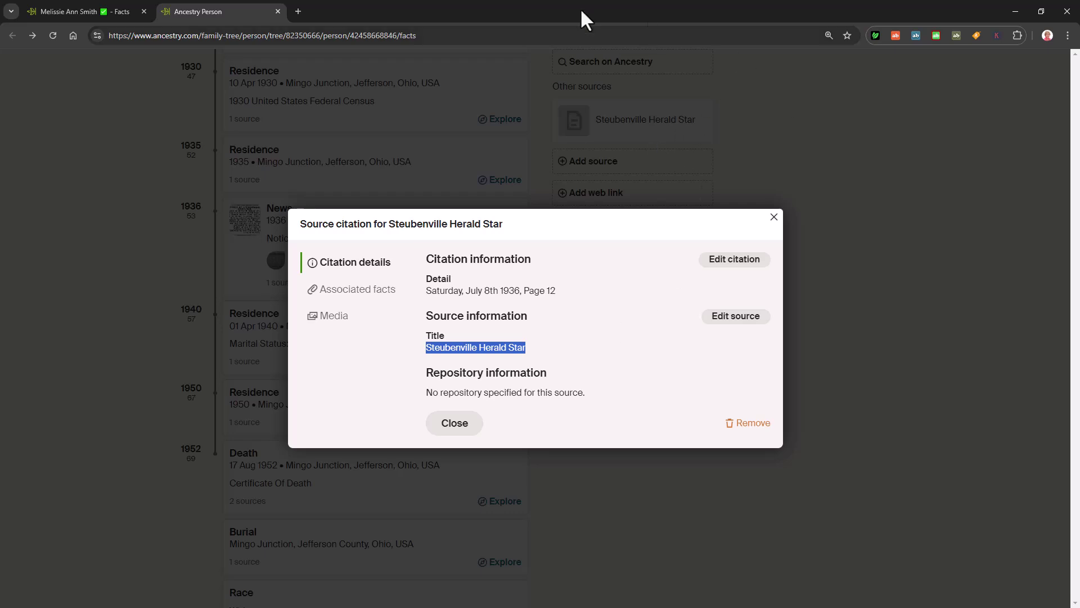
Paste the newspaper title into the Word notes' 1936 entry, followed by a dash, keeping it all on one line
left_click(94, 12)
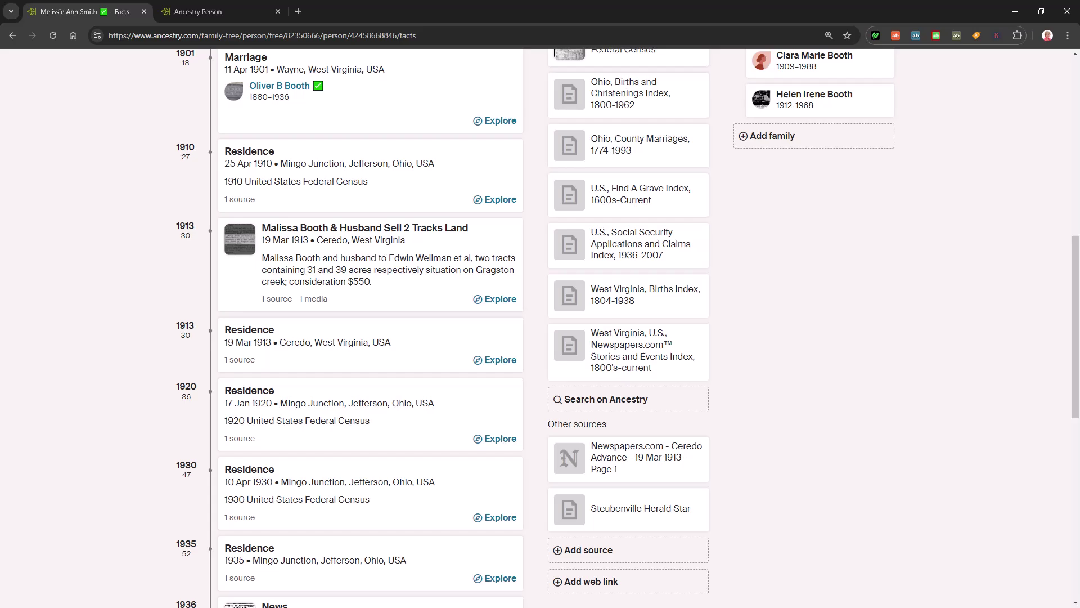
key("alt+Tab")
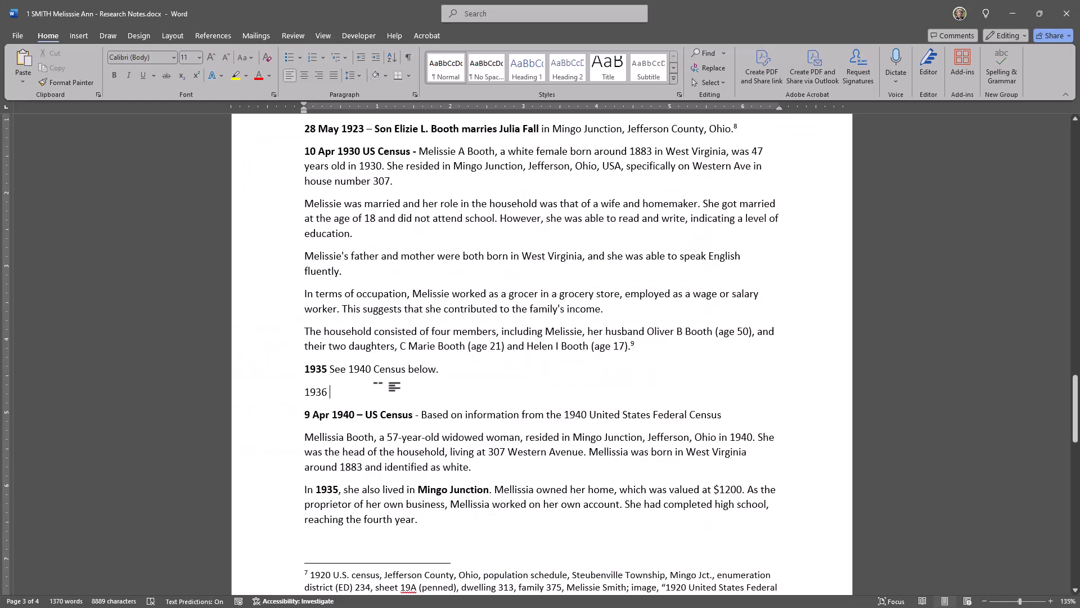
key("ctrl+v")
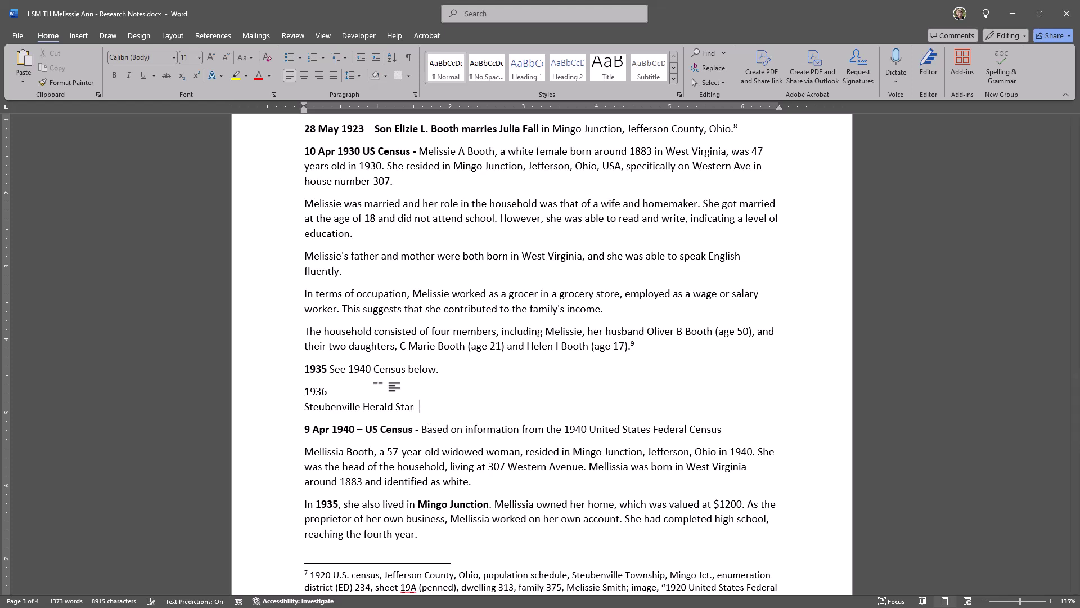
left_click(283, 403)
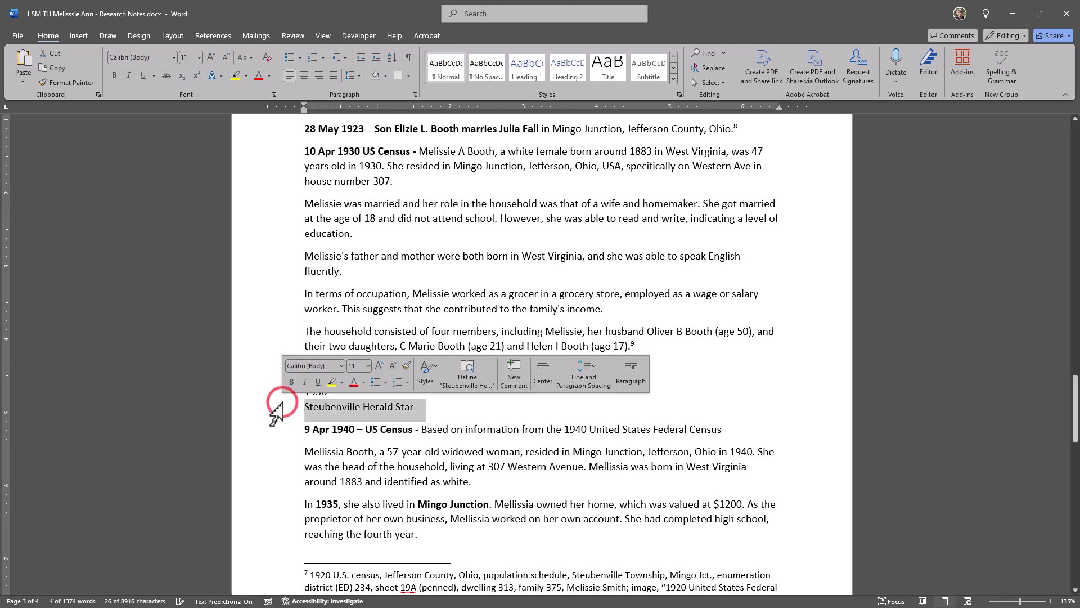
key("Left")
key("BackSpace")
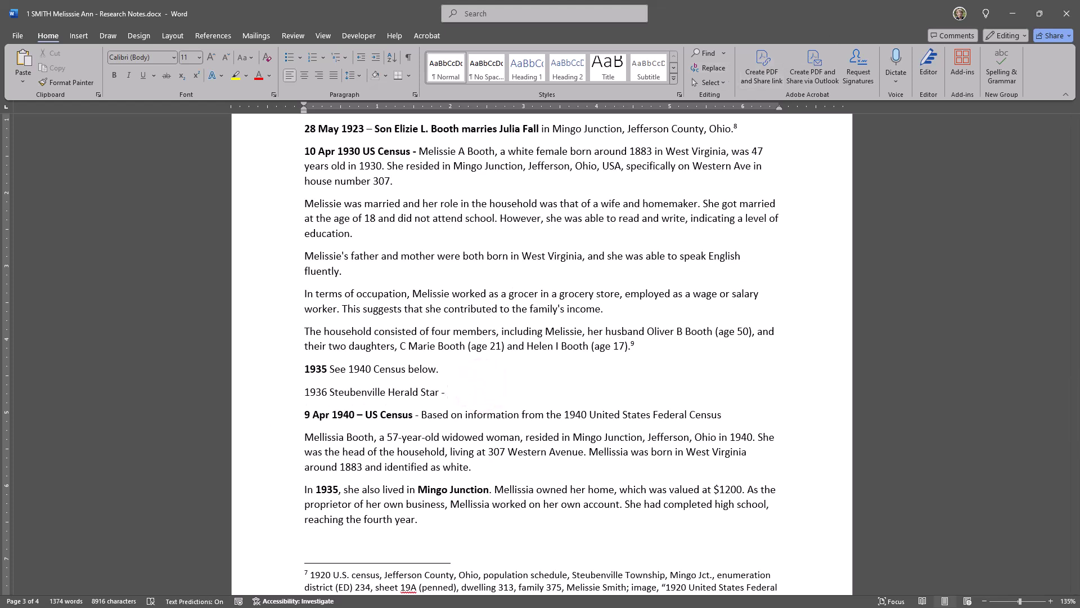
In Ancestry, review the Steubenville Herald Star citation's details and associated facts, and close the citation
key("alt+Tab")
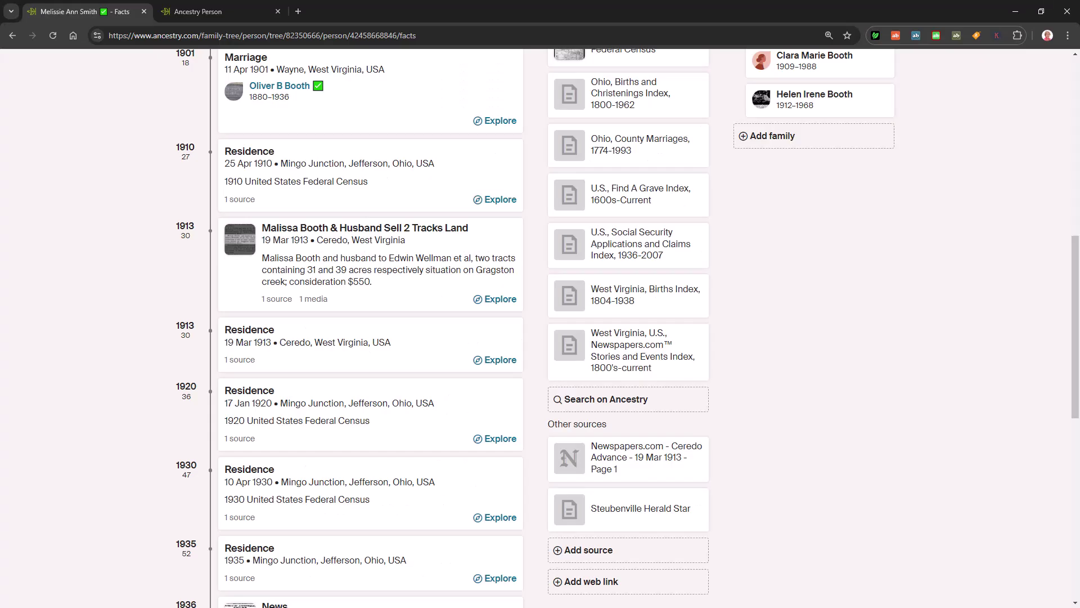
left_click(685, 446)
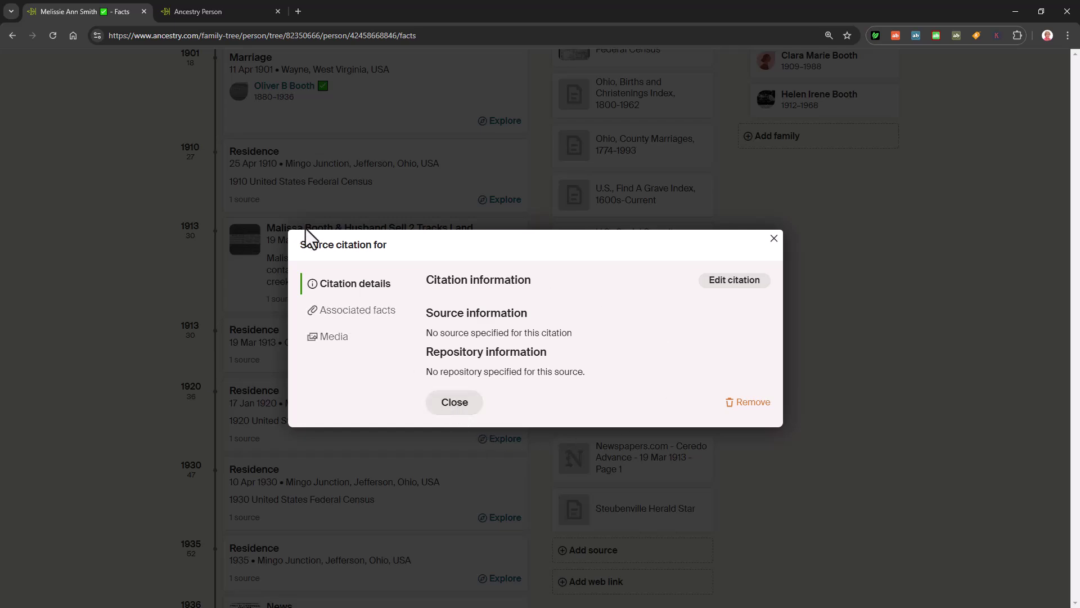
left_click(783, 235)
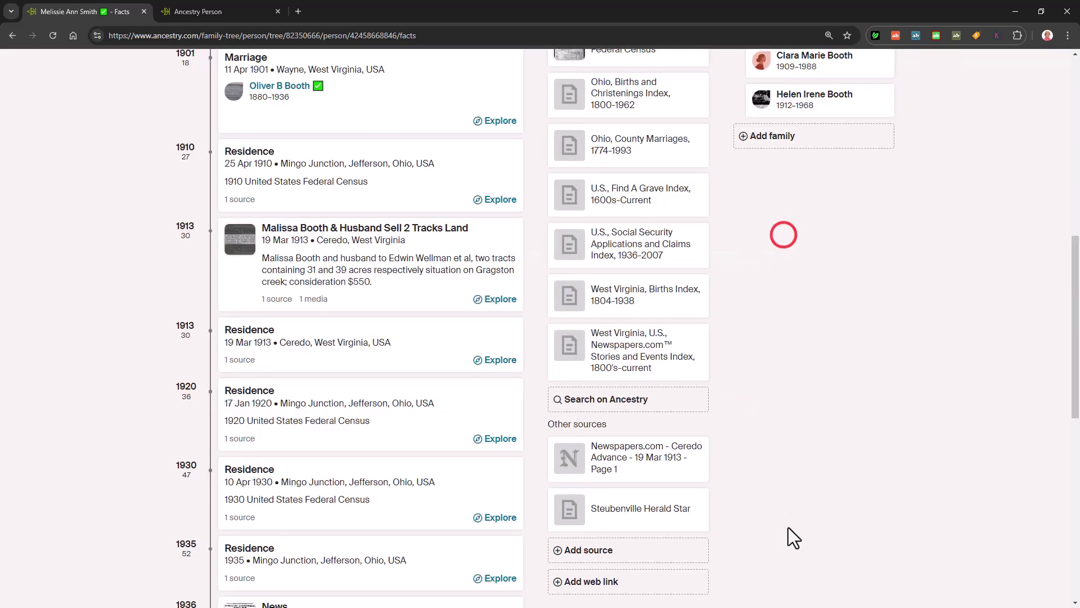
left_click(670, 509)
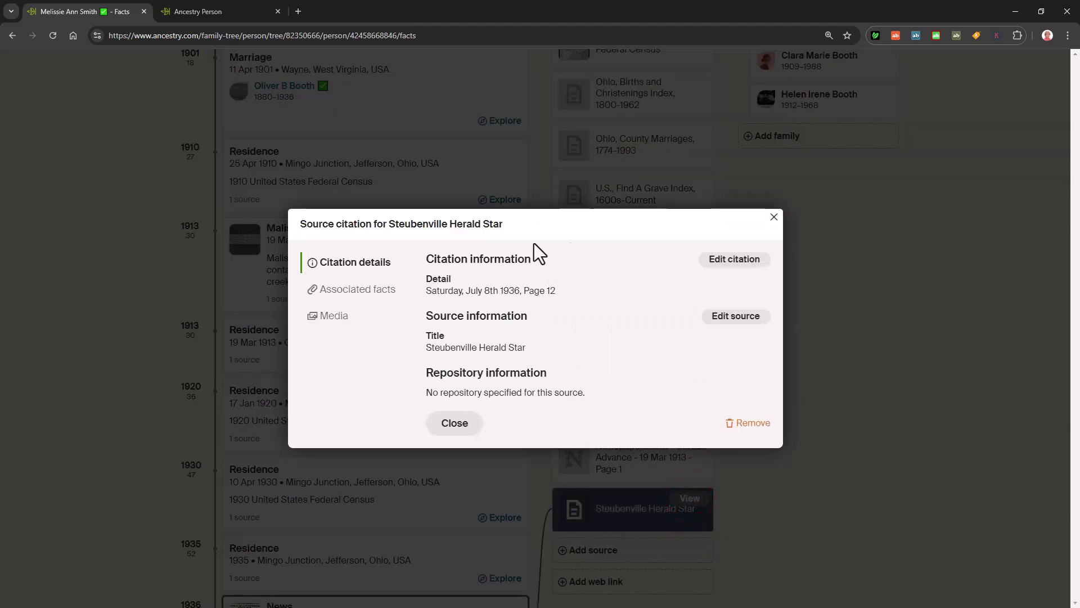
left_click(347, 294)
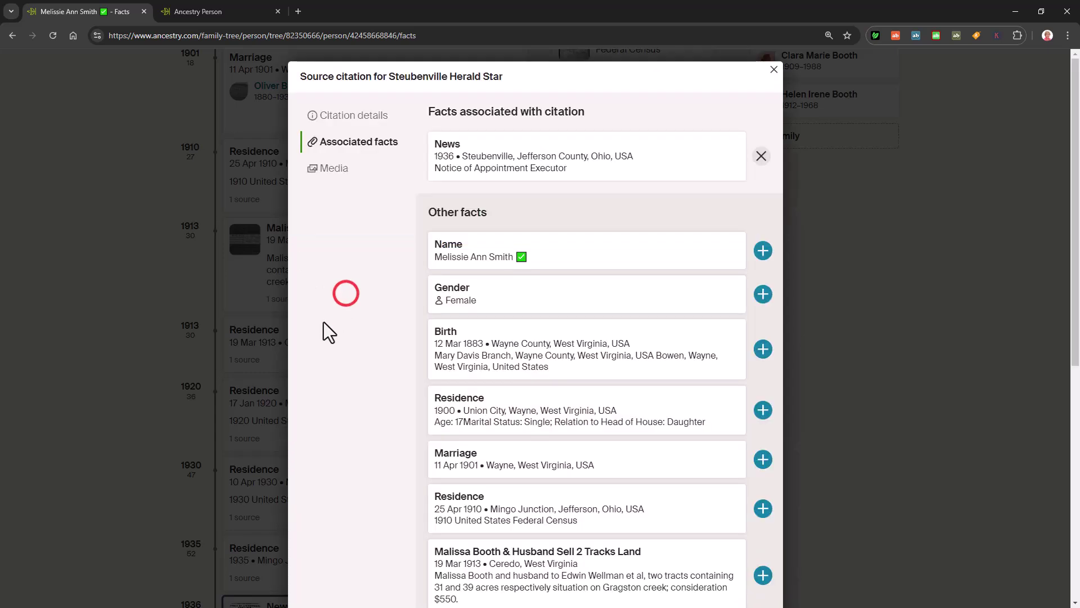
left_click(776, 69)
Open the 1936 executor notice clipping beside the Word notes and place the insertion point at the end of the 1936 entry
scroll(647, 514, "down", 3)
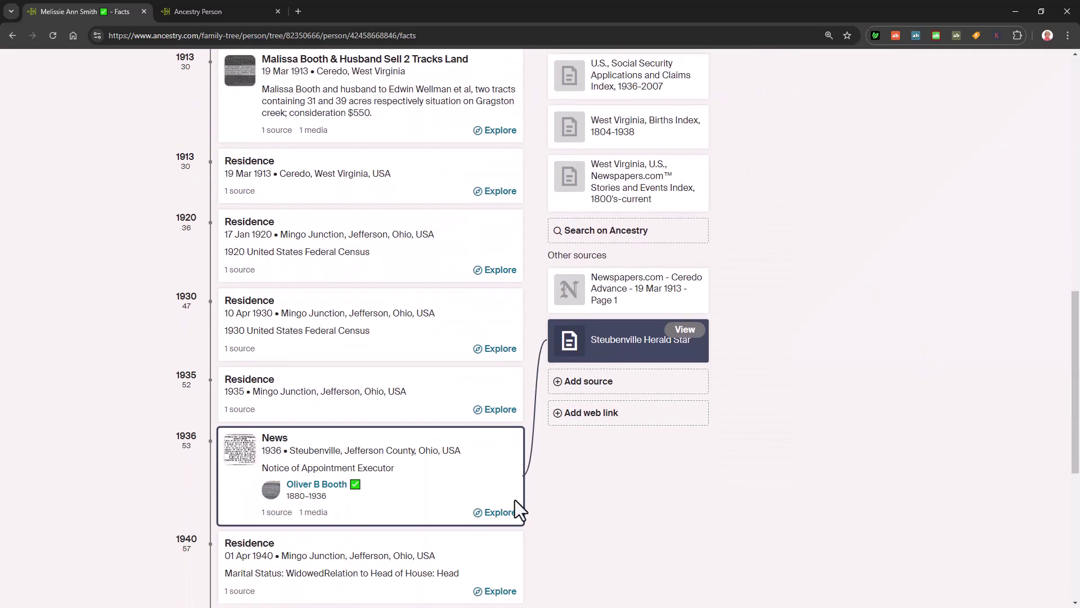
left_click(241, 450)
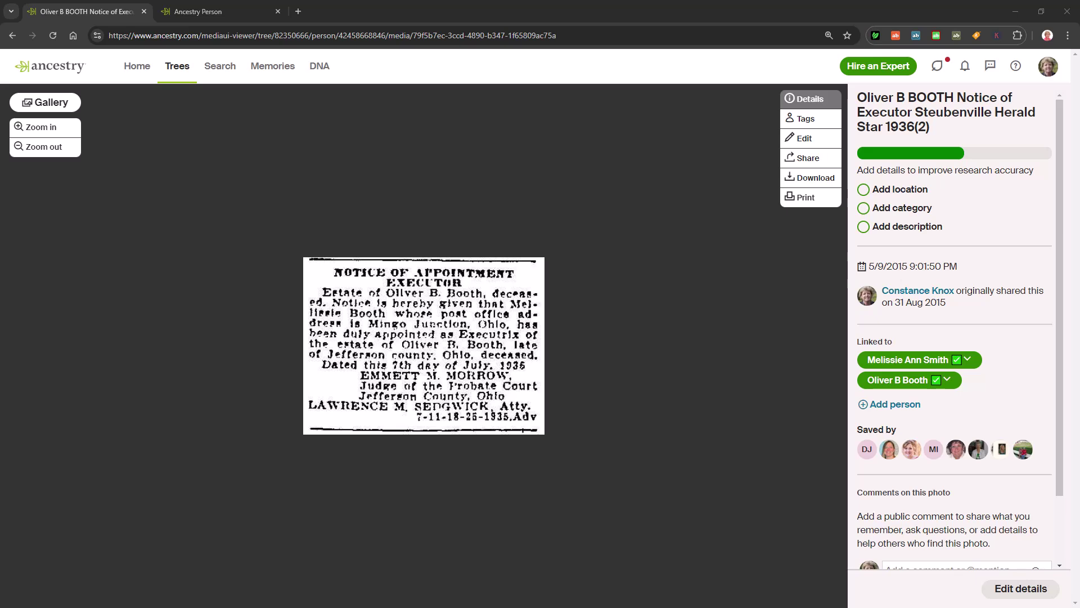
key("super+Right")
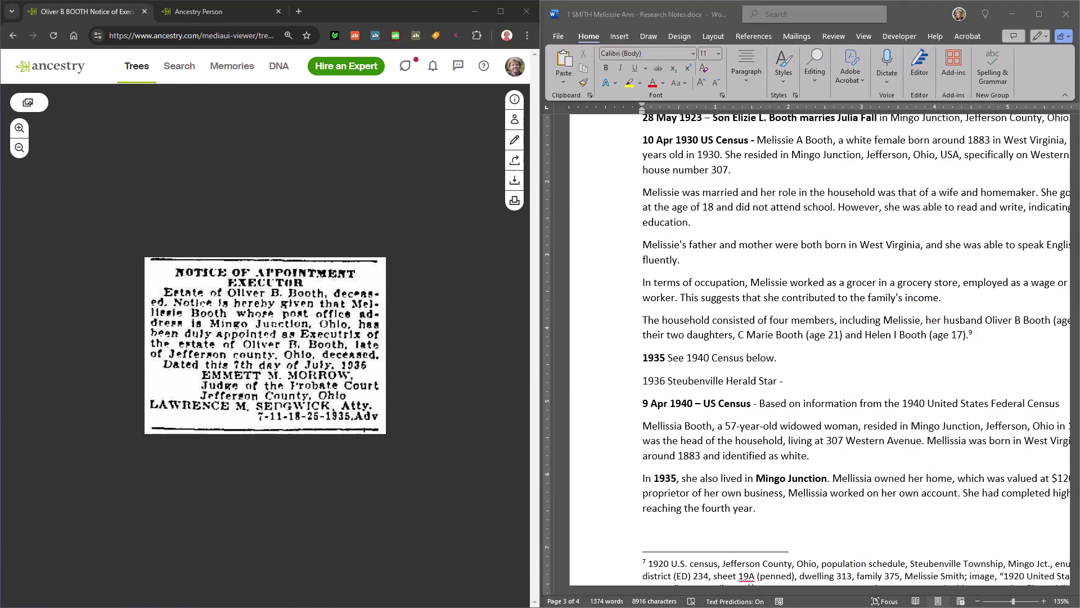
left_click(802, 379)
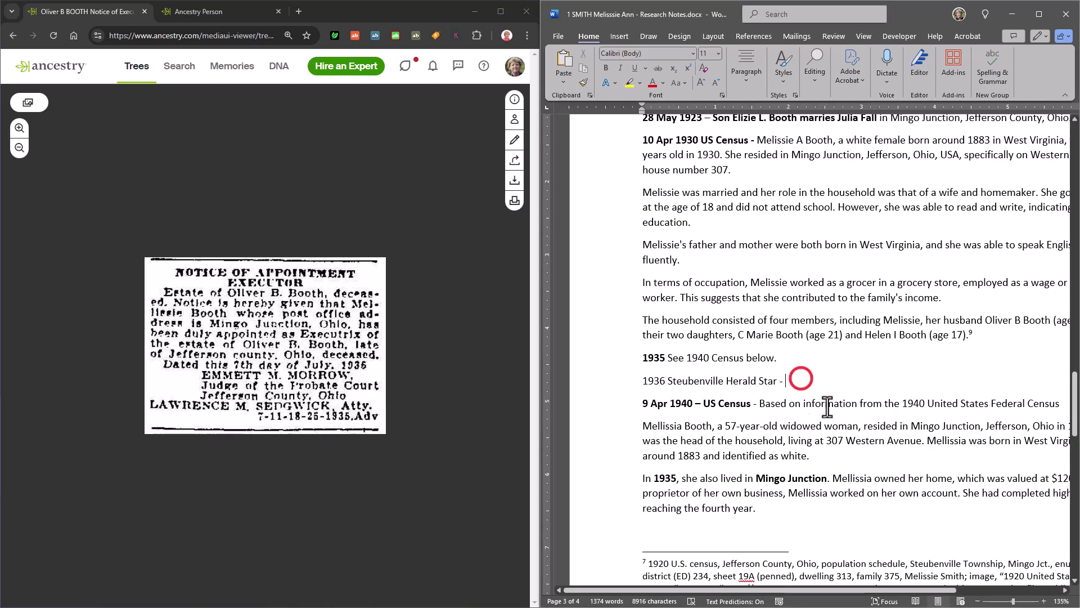
left_click_drag(799, 591, 852, 591)
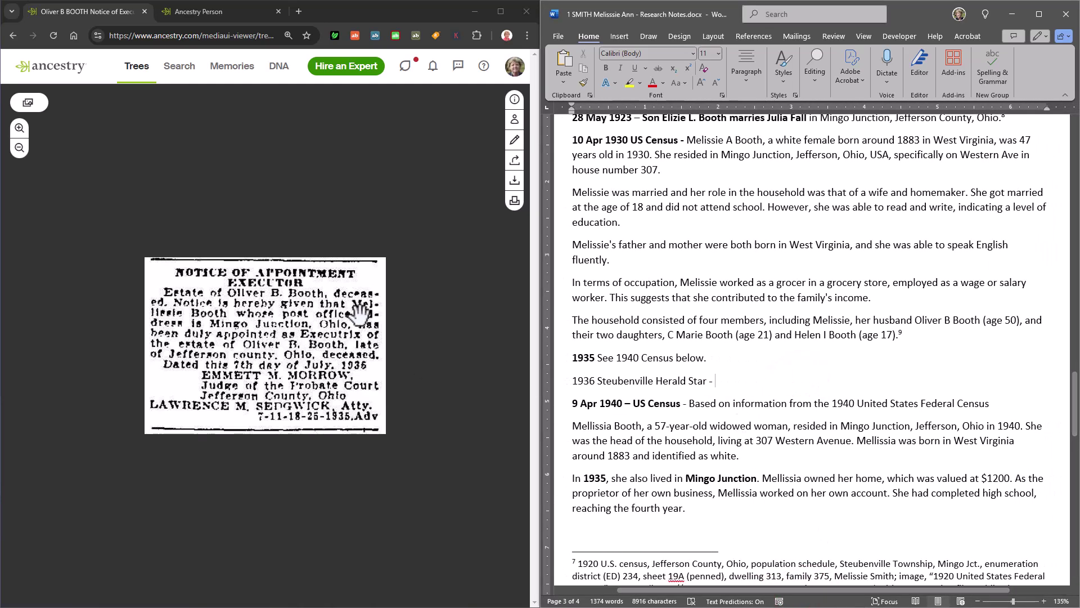
left_click(738, 380)
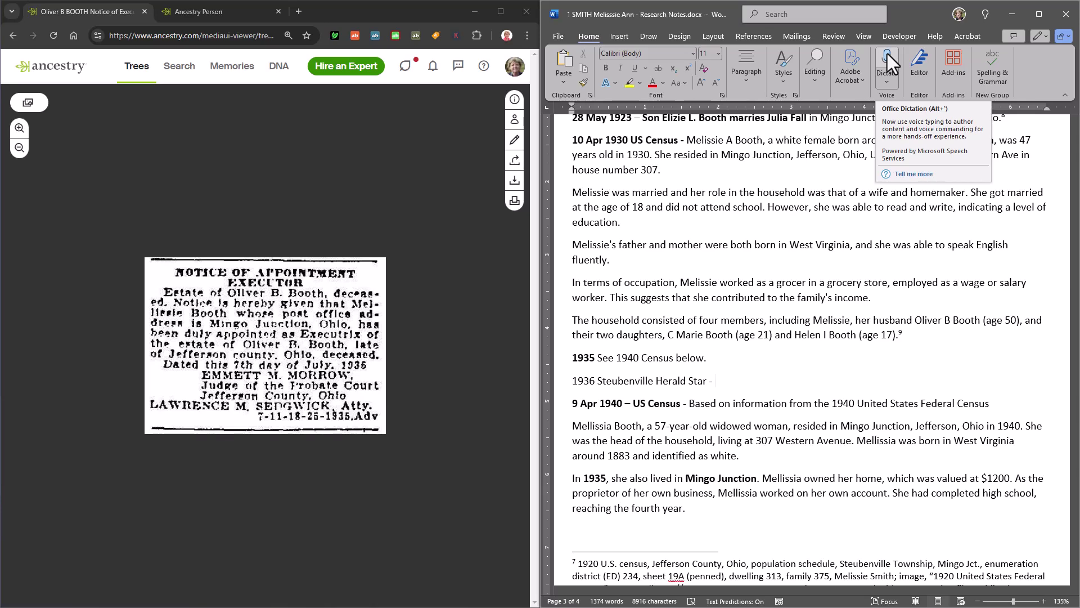
Open a quotation in the 1936 entry, dictate the clipping's heading "Notice of Appointment, Executor.", and capitalize "Appointment"
type("\"")
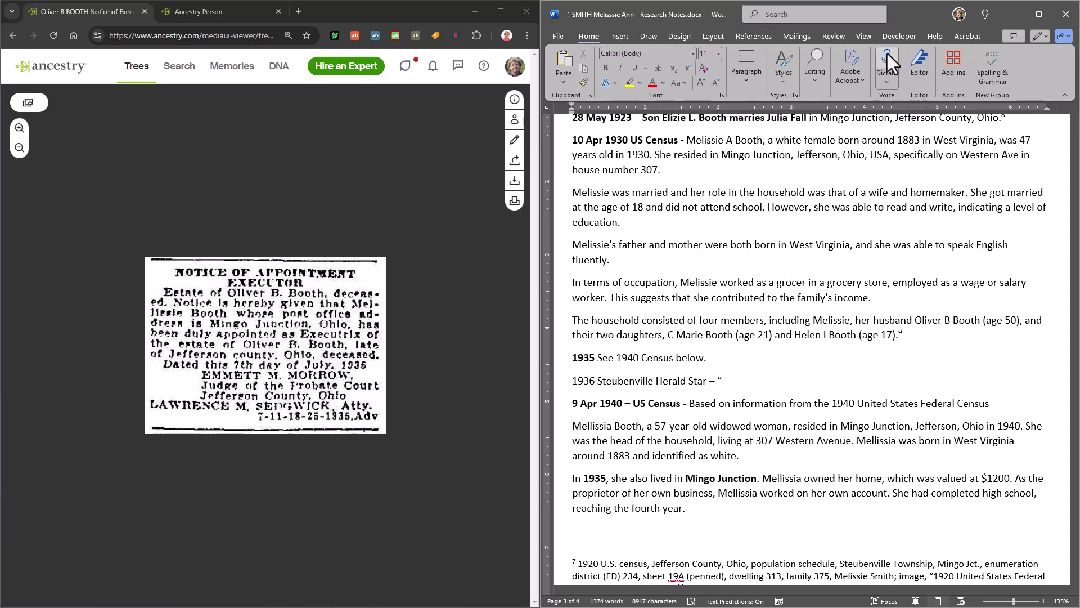
left_click(887, 57)
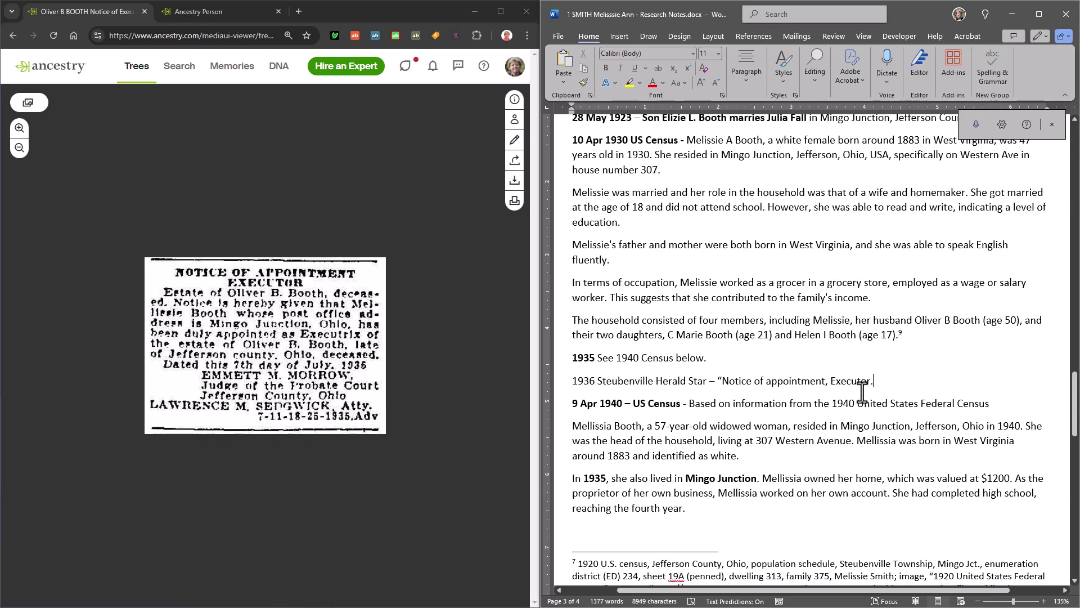
left_click(768, 382)
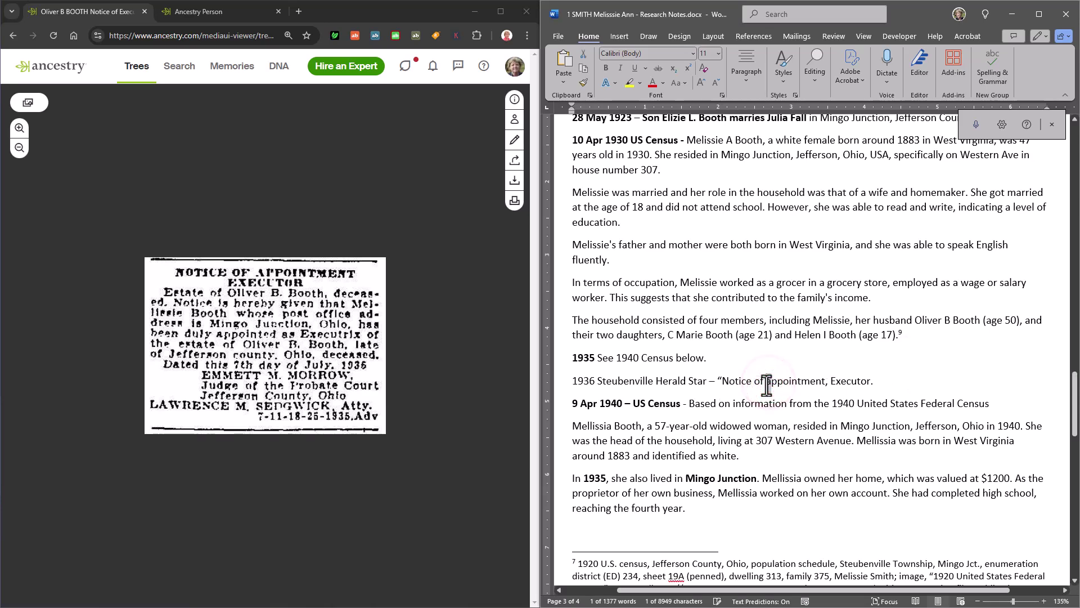
right_click(1037, 65)
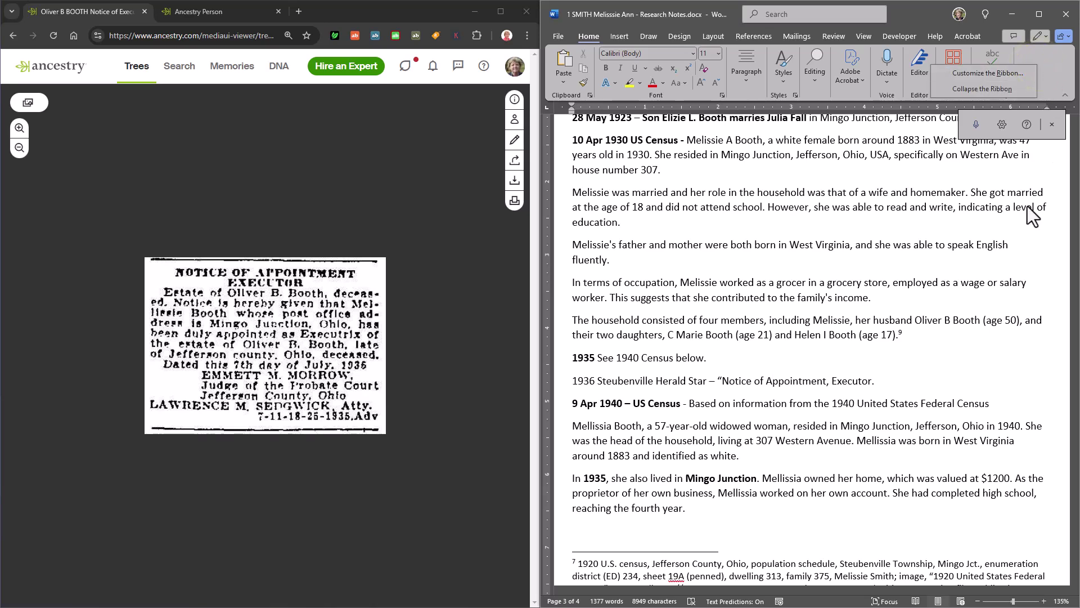
left_click(806, 374)
left_click(889, 382)
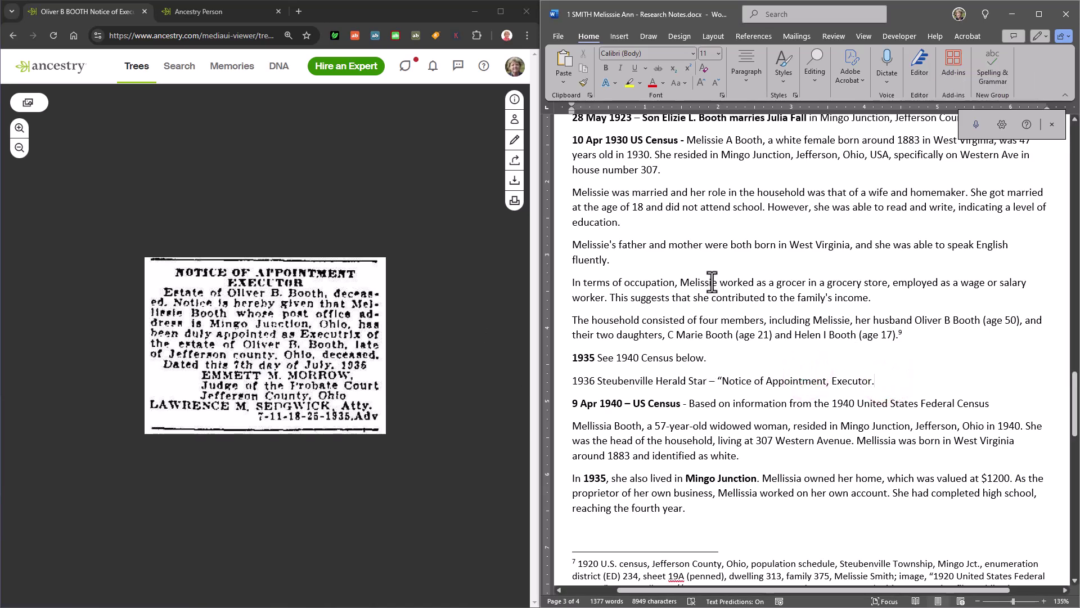
Dictate the clipping's estate phrase naming the deceased after the heading, and delete the stray trailing words "To next"
left_click(974, 128)
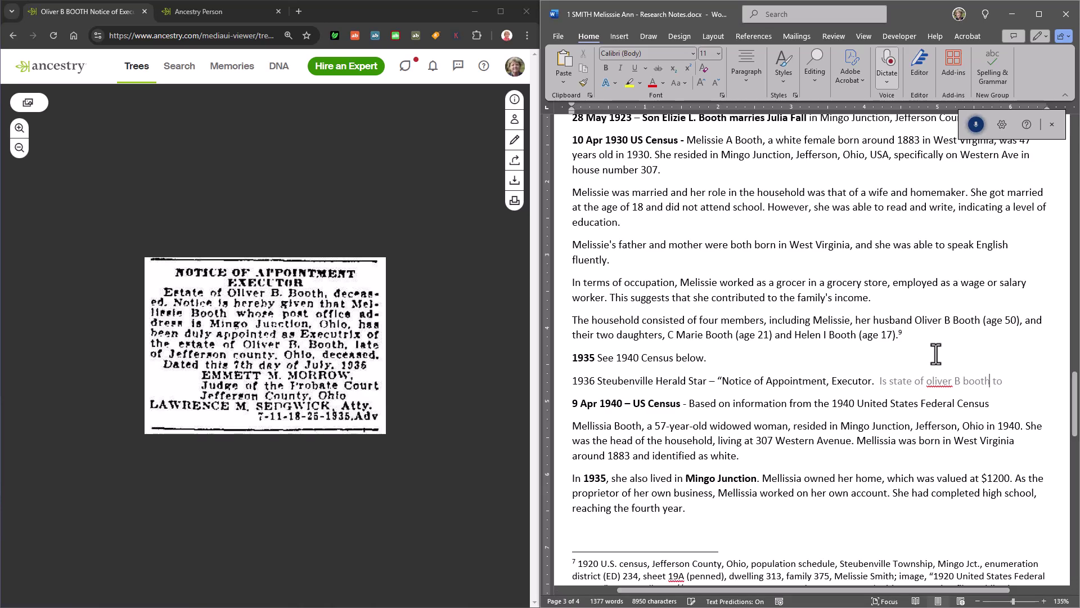
left_click(974, 123)
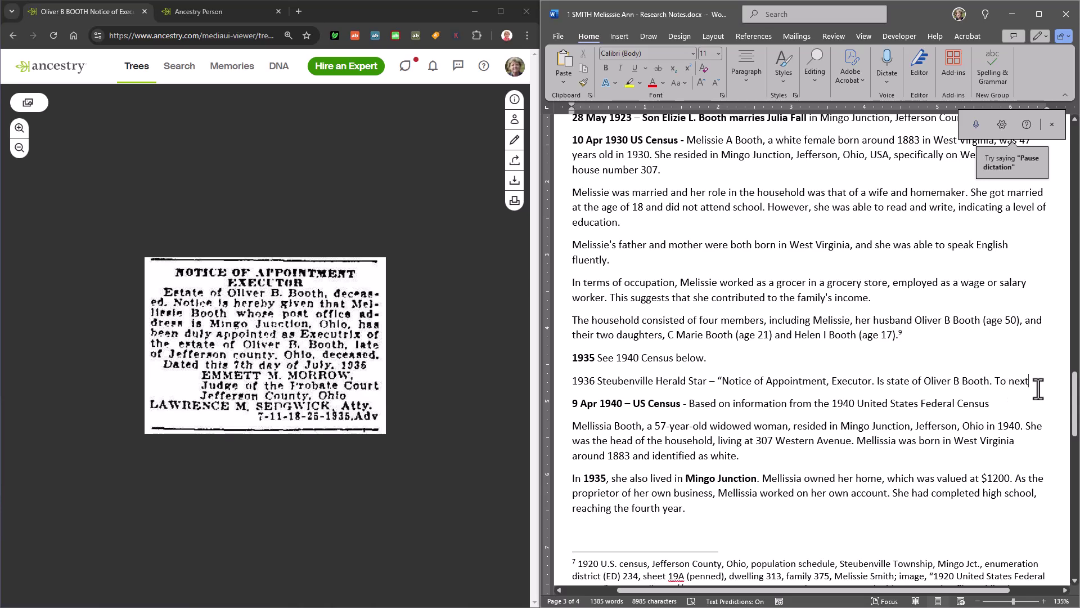
key("BackSpace")
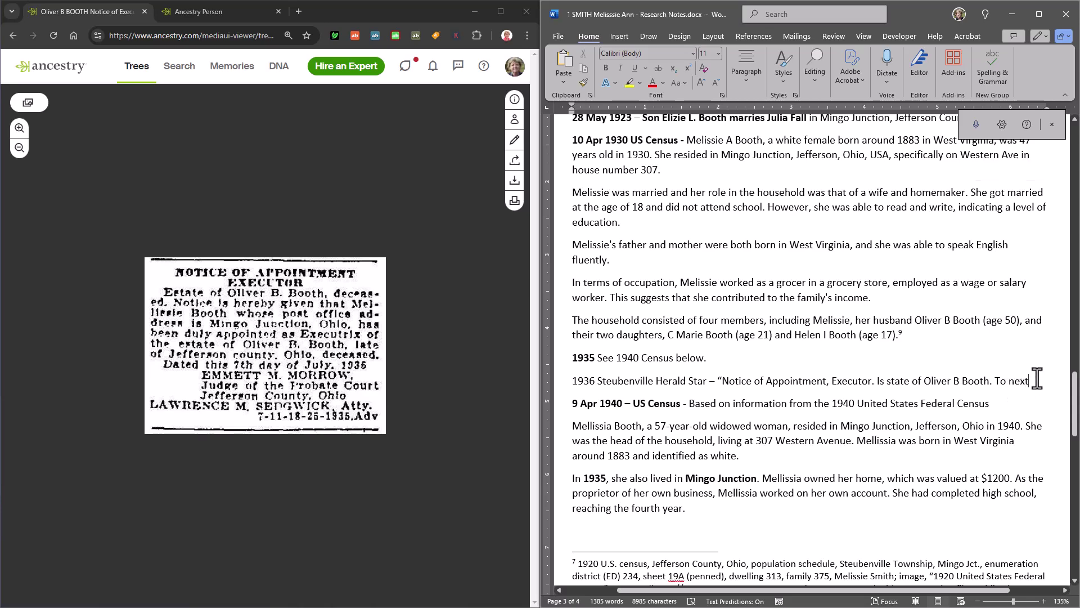
key("BackSpace")
key("BackSpace")
key("BackSpace")
Correct the misheard "Is state" to "Estate" in the 1936 entry's dictated phrase
left_click_drag(877, 380, 988, 380)
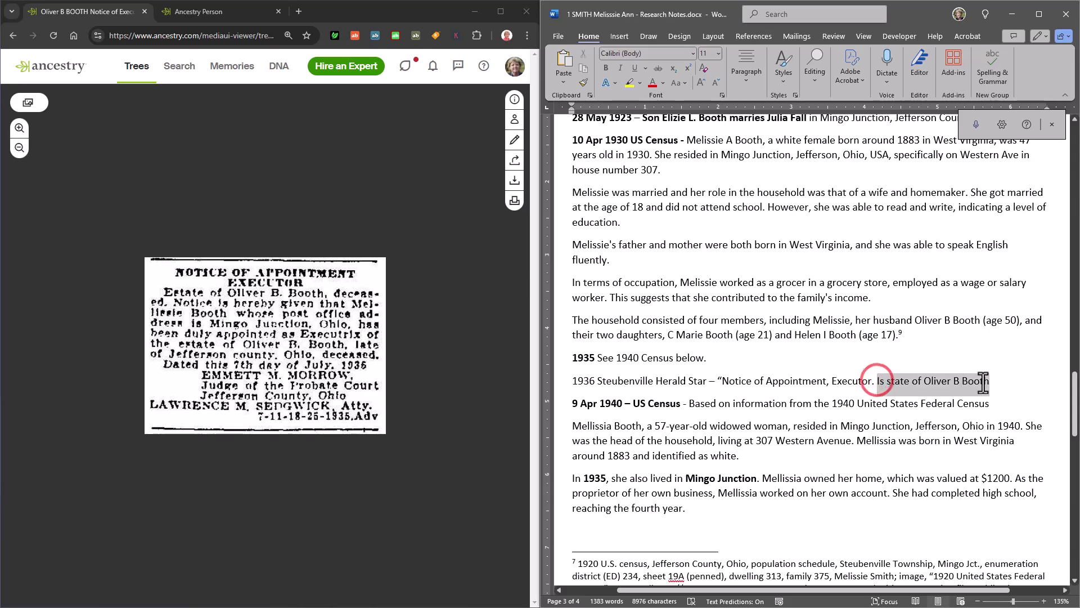
left_click(888, 380)
key("BackSpace")
key("BackSpace")
key("BackSpace")
type("Es")
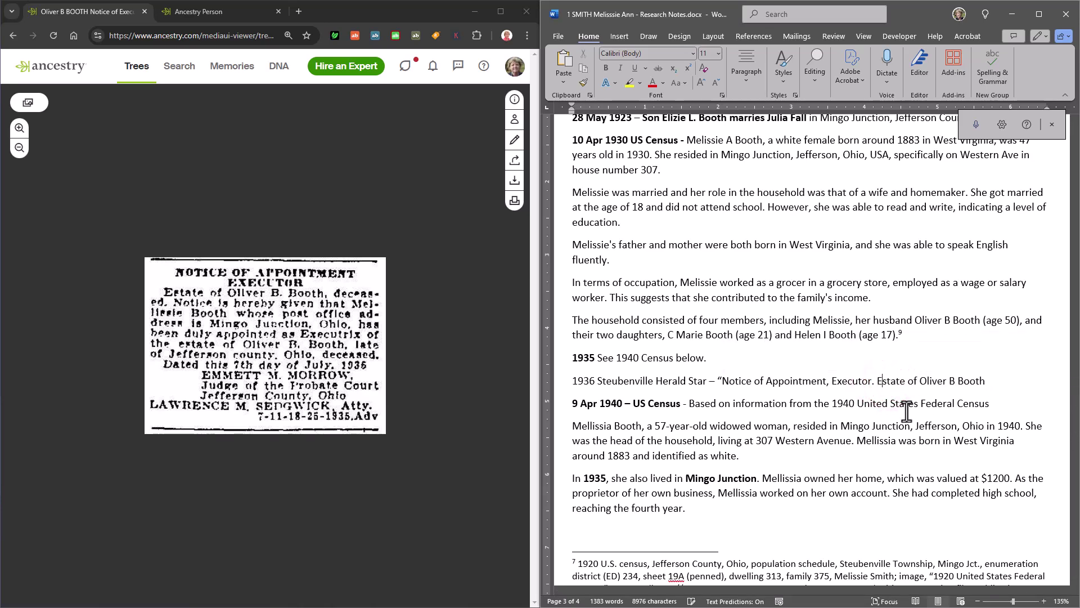
key("BackSpace")
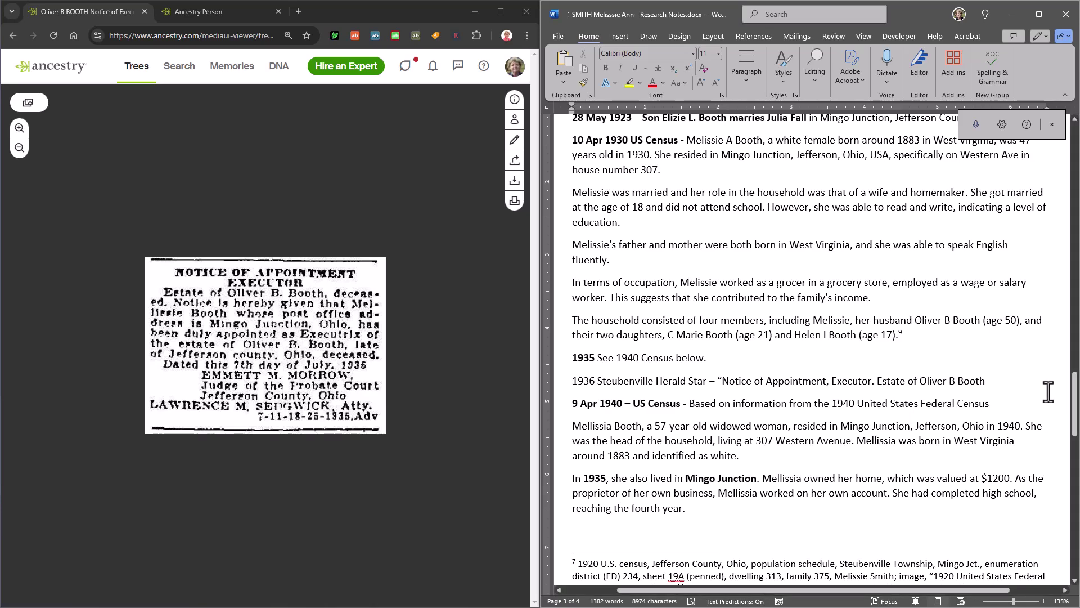
Add ", deceased" to the estate phrase and dictate the clipping's sentence about the executrix's appointment, ending with "Deceased."
left_click(1004, 382)
type(", ")
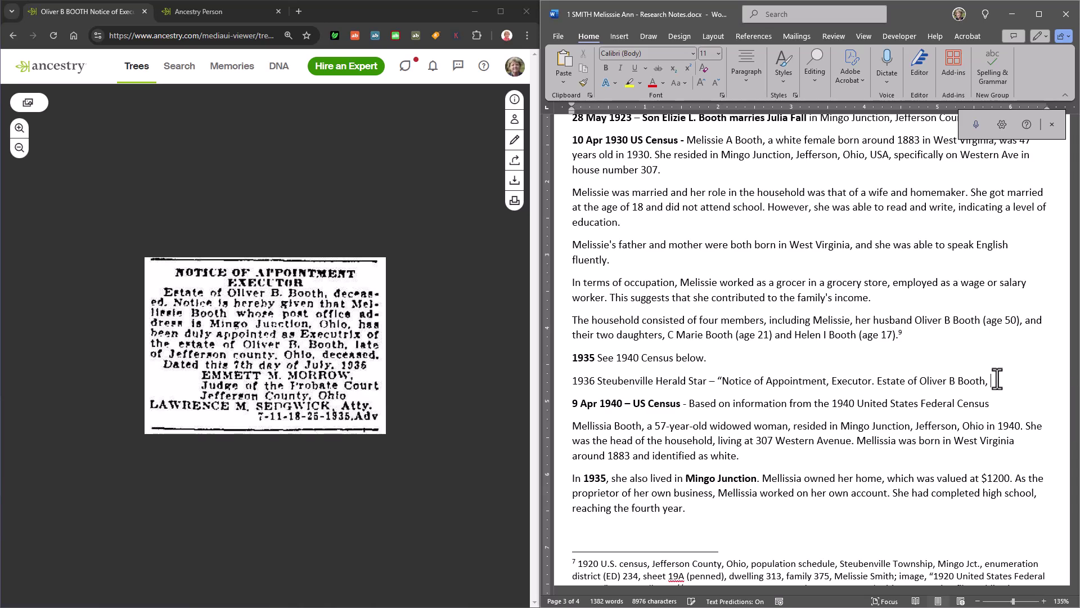
type("deces")
key("BackSpace")
type("cesa")
left_click(972, 125)
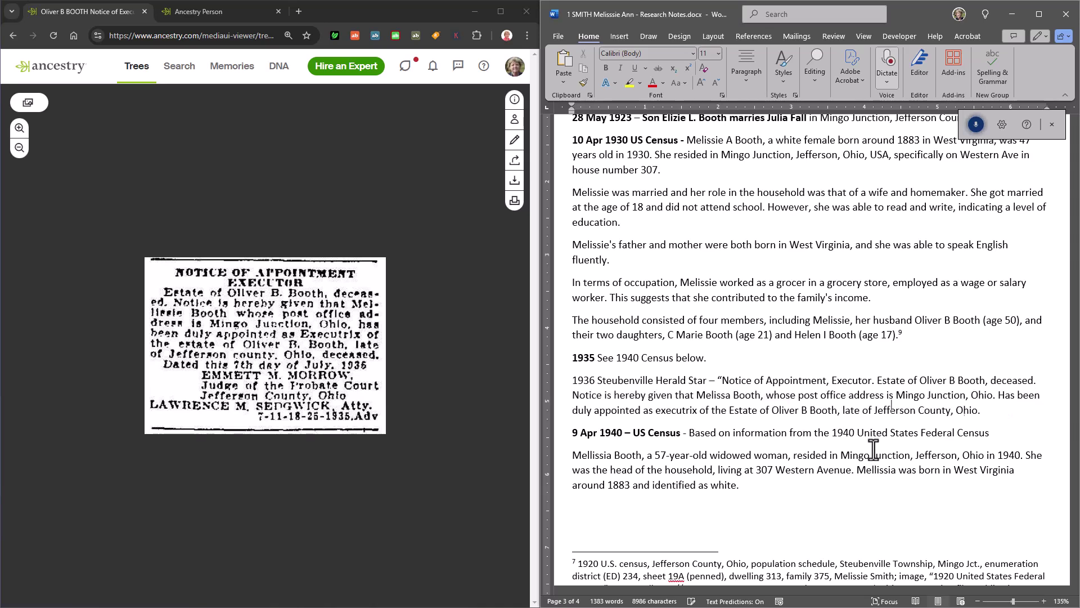
left_click(977, 125)
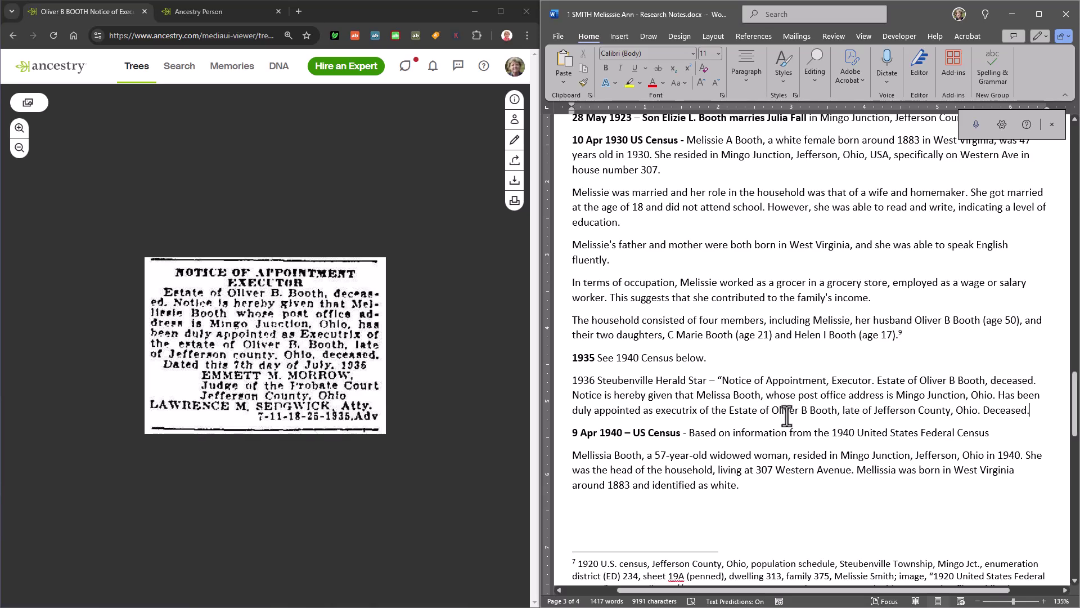
Correct the spelling of the executrix's first name to match the clipping and remove the comma after the surname
left_click(728, 395)
double_click(728, 395)
type("Melissie")
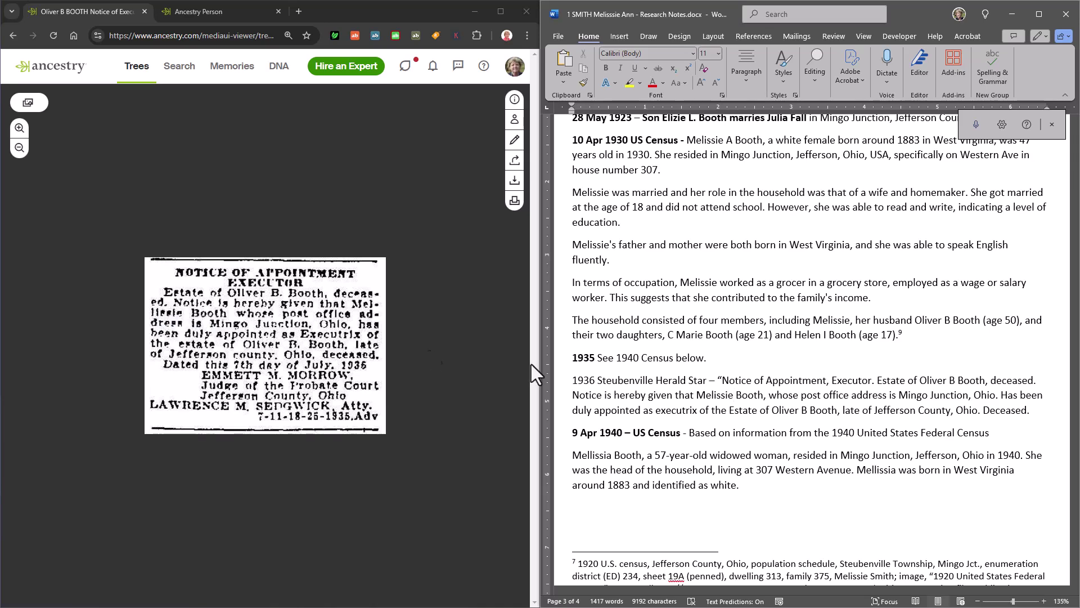
left_click(767, 401)
key("BackSpace")
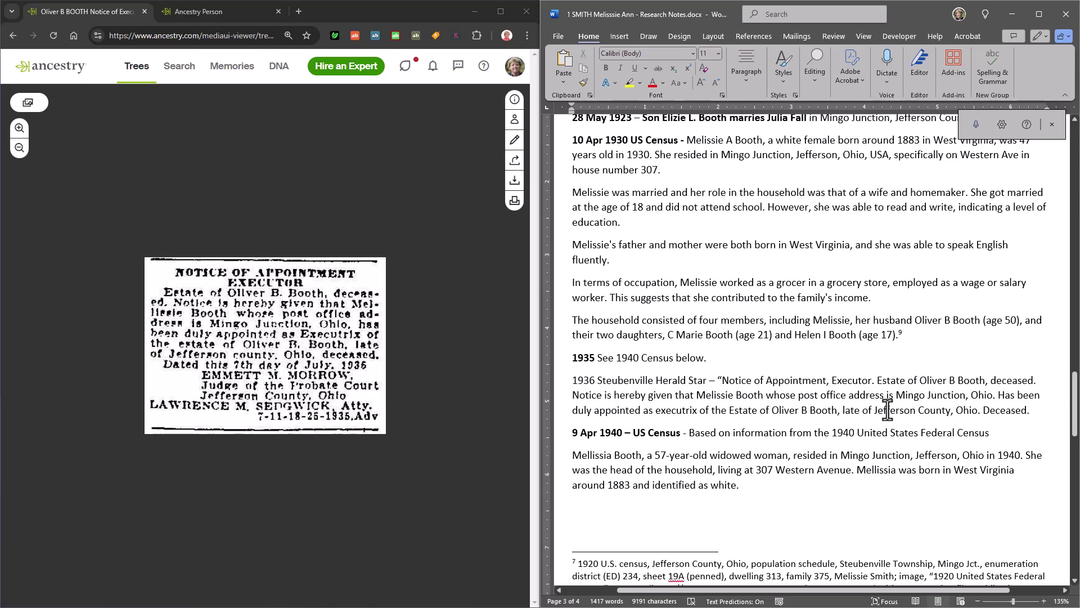
Join the two sentences after "Mingo Junction, Ohio" with a comma and a lowercase "has"
double_click(994, 400)
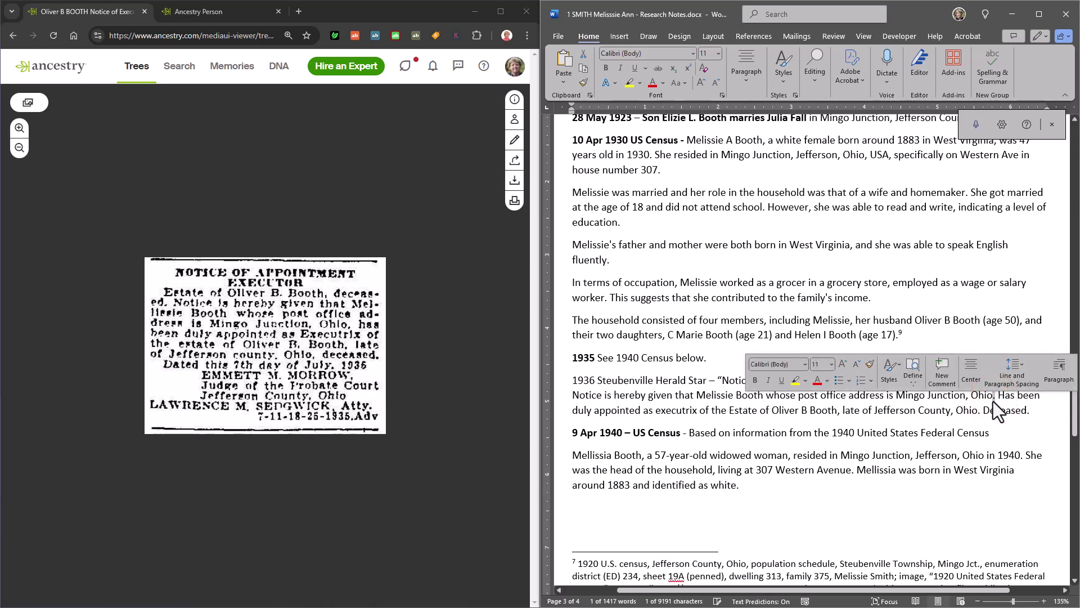
type(",")
double_click(1001, 397)
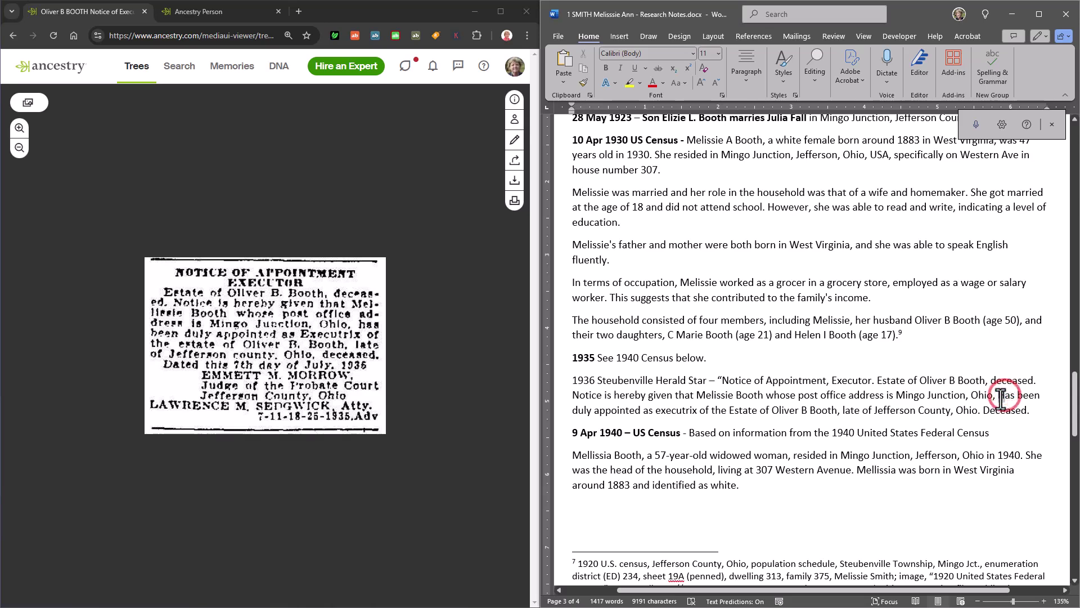
type("h")
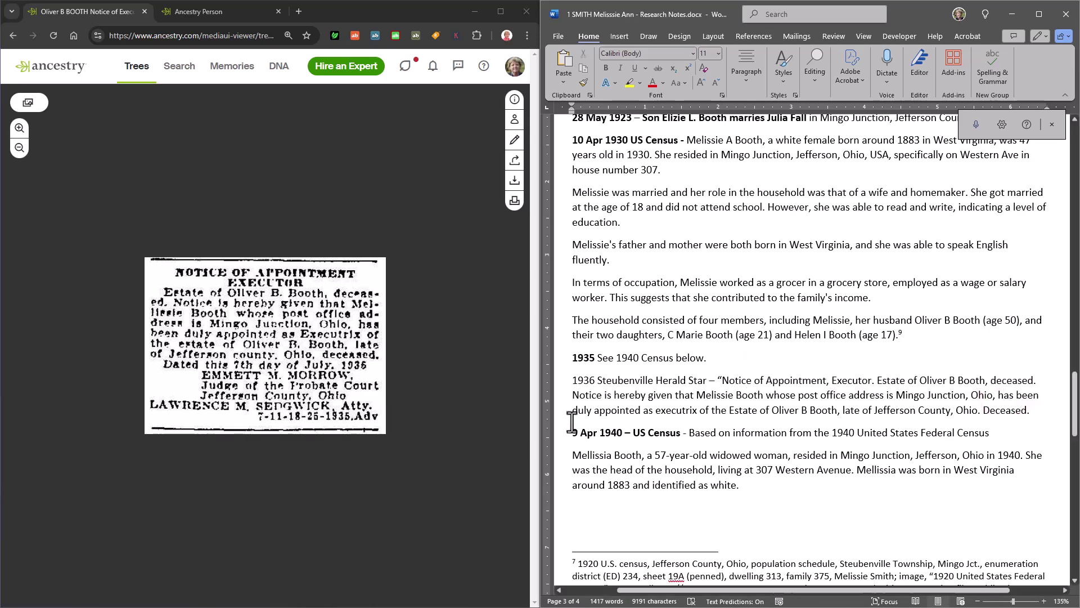
Capitalize "Executrix", make "estate" lowercase, and add a period after the deceased's middle initial in the appointment sentence
left_click(658, 412)
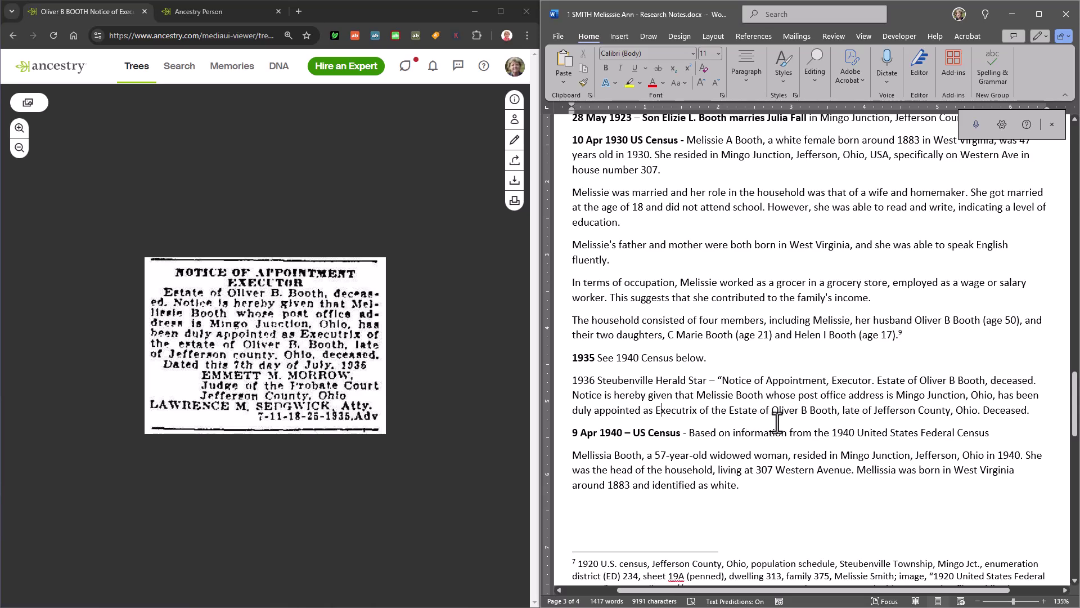
left_click(730, 411)
key("BackSpace")
type("e")
left_click(808, 413)
type(".")
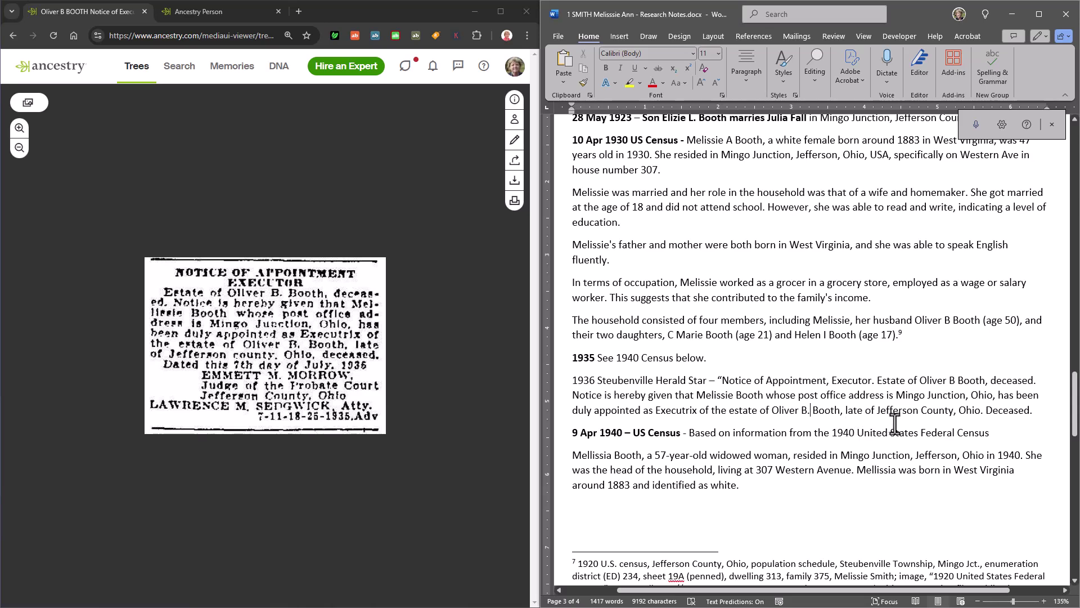
Correct the end of the appointment sentence to read "Jefferson county, Ohio, deceased."
left_click(923, 410)
key("BackSpace")
type("c")
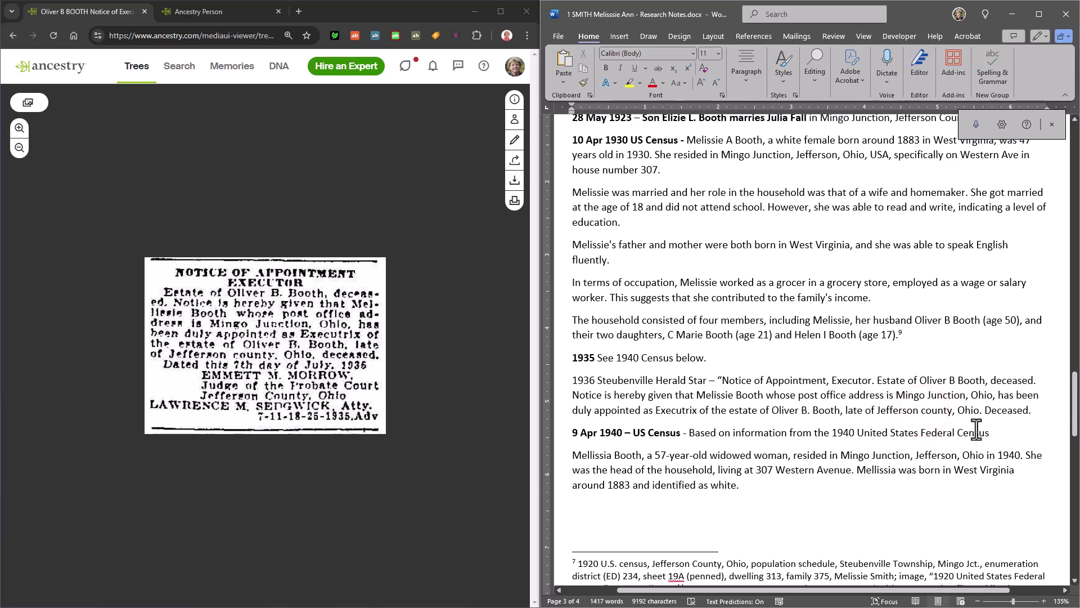
double_click(988, 410)
type("deceased")
left_click(981, 412)
key("Delete")
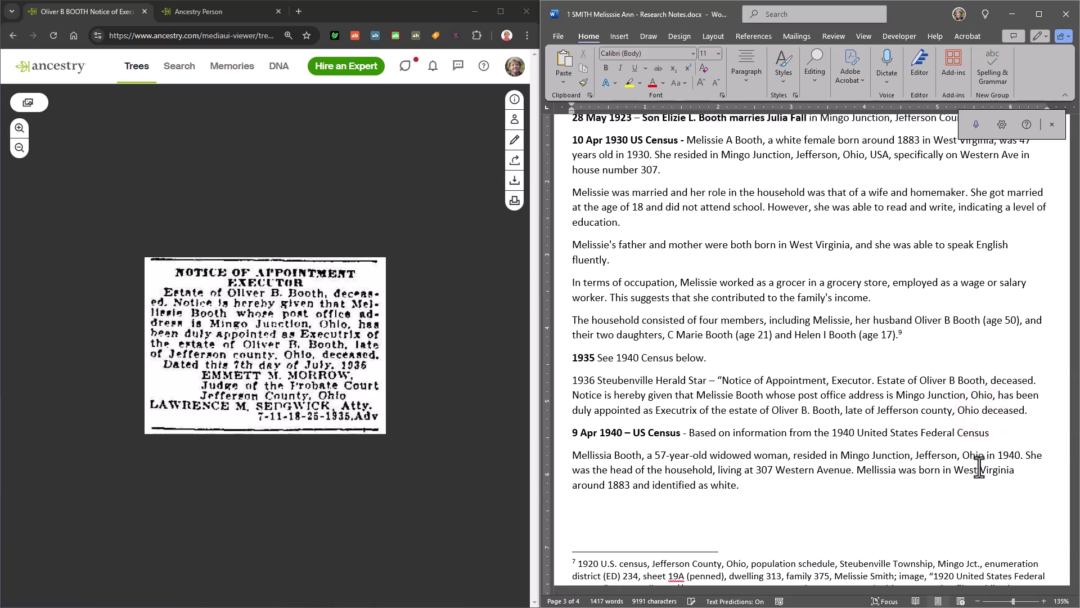
left_click(1035, 407)
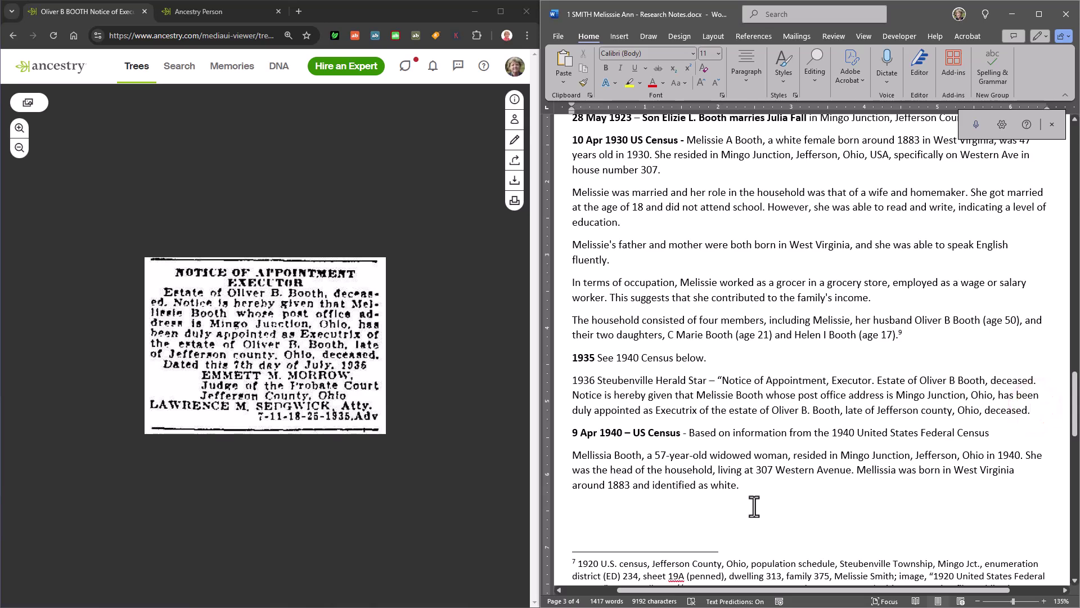
Bold "1936 Steubenville Herald Star" at the start of the newspaper entry
left_click_drag(573, 381, 710, 380)
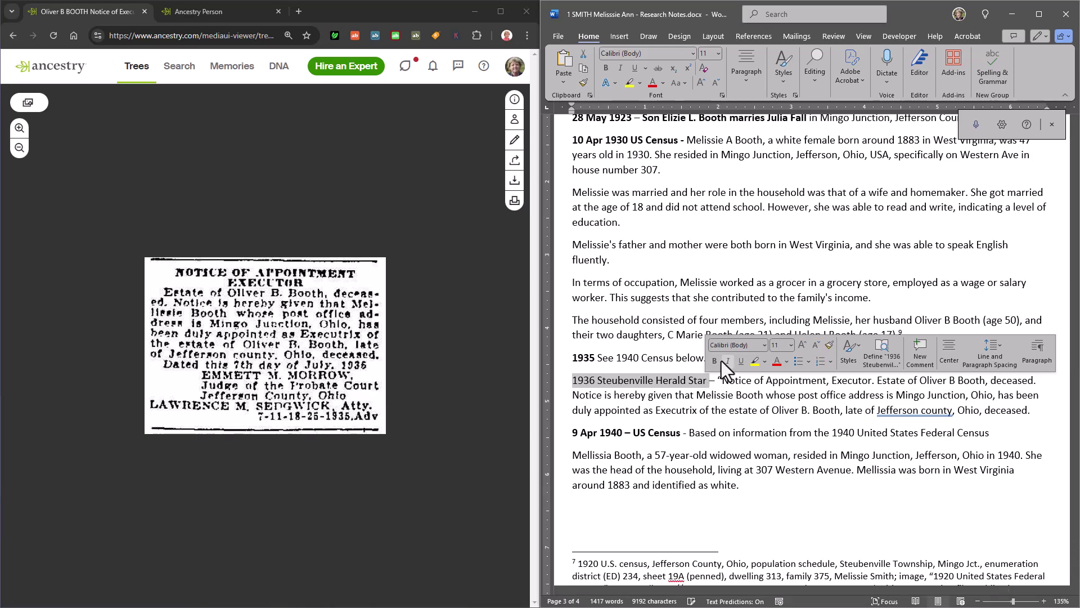
left_click(711, 360)
left_click(1039, 411)
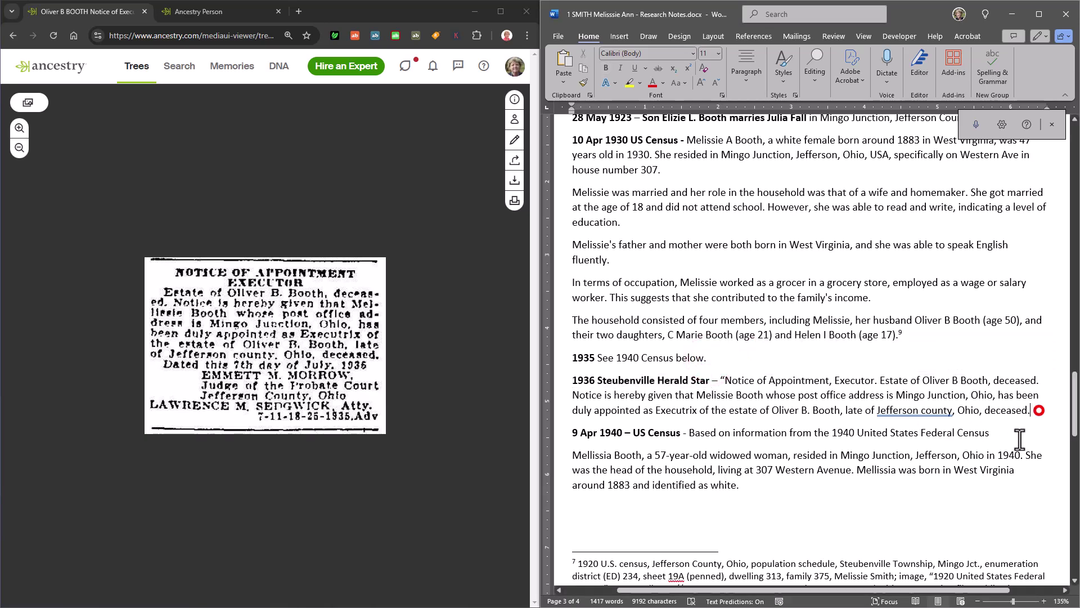
Dictate the rest of the clipping after "deceased.": the July 1936 date, judge, court, attorney and publication line, with a closing quotation mark
left_click(718, 381)
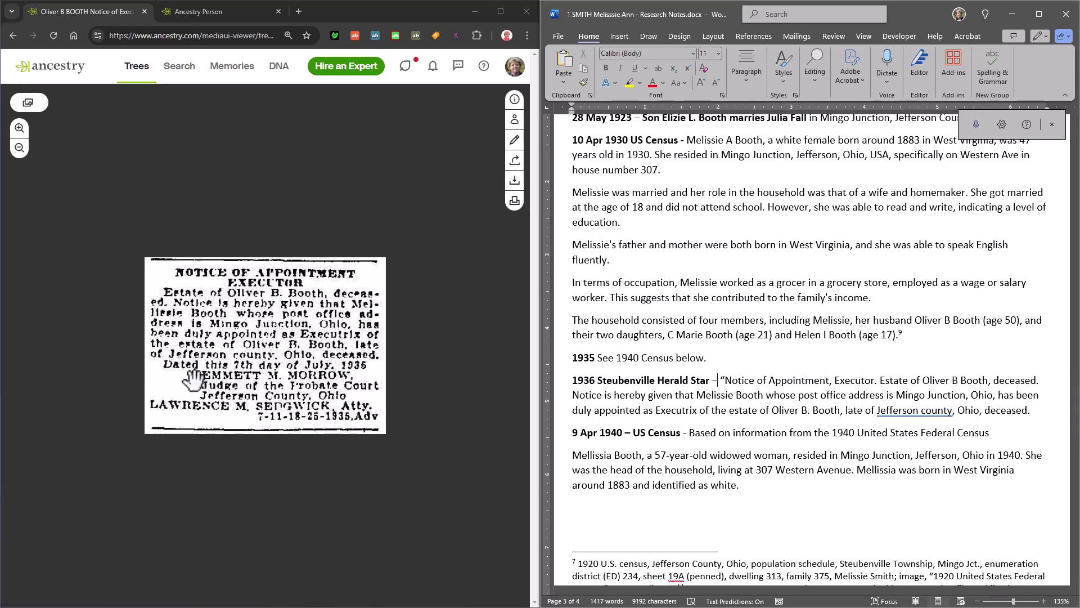
left_click(1040, 411)
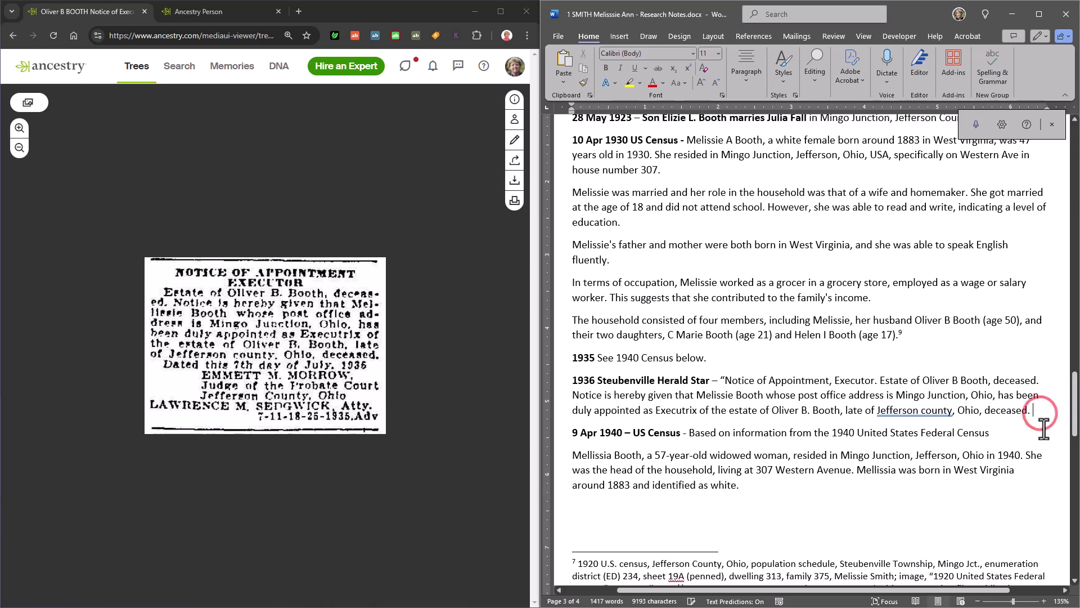
left_click(976, 125)
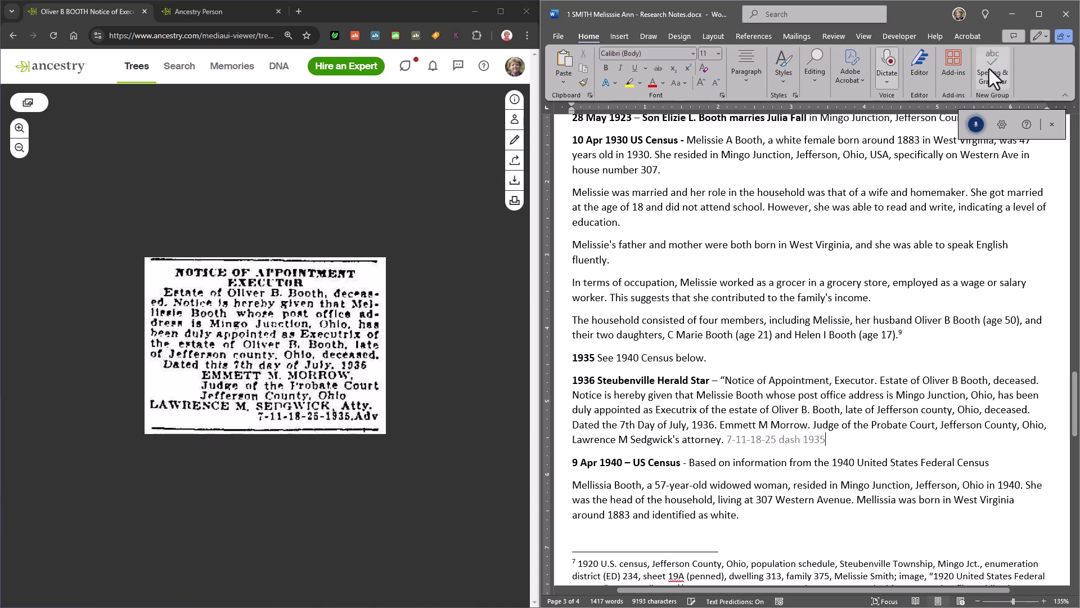
left_click(973, 126)
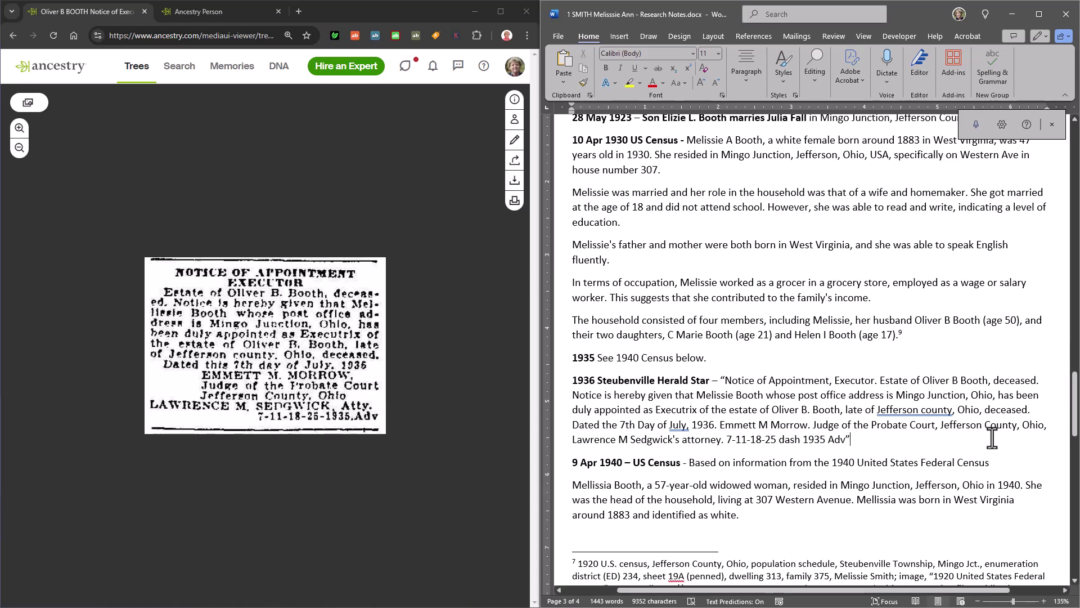
double_click(786, 440)
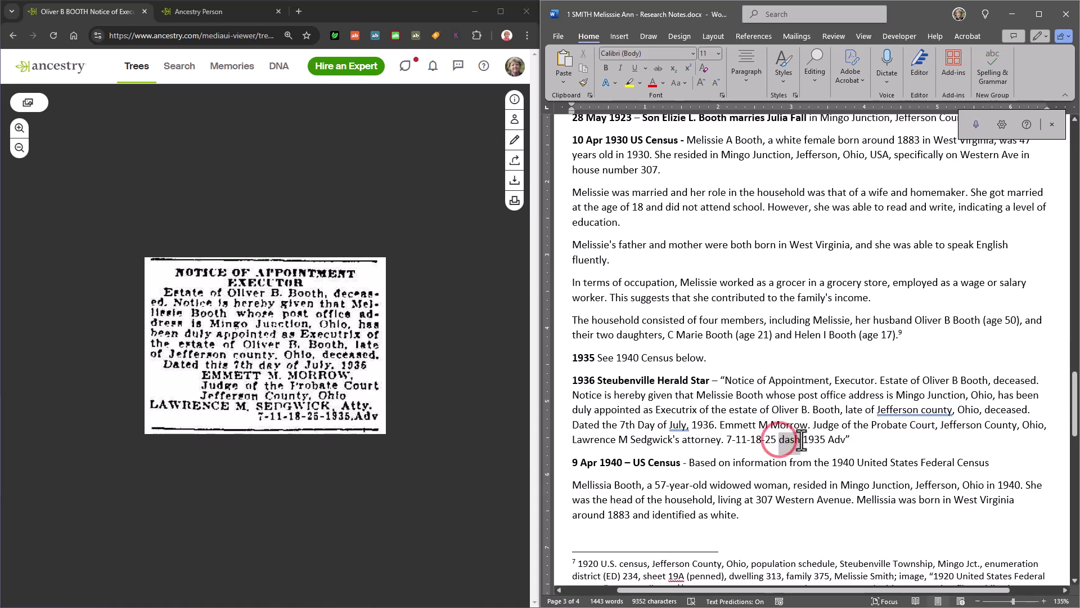
type("-")
key("BackSpace")
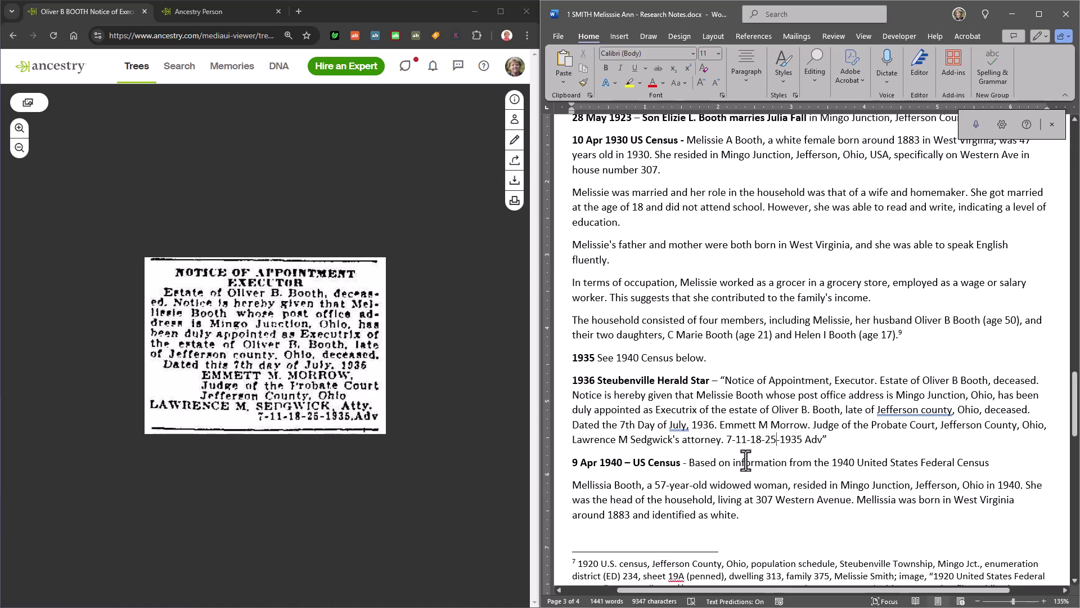
left_click(802, 440)
type(".")
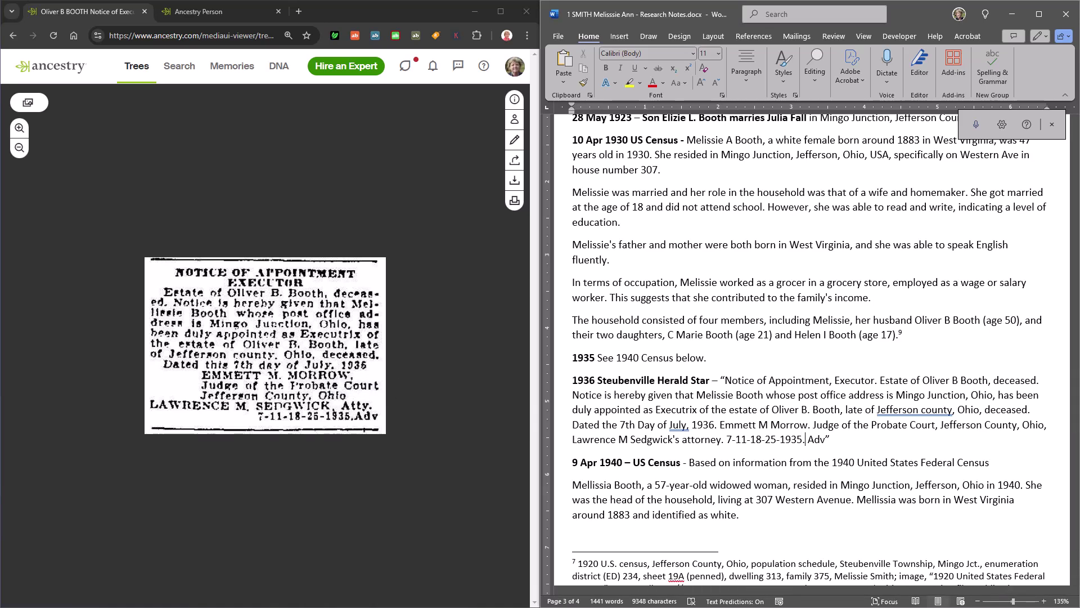
Change the judge's name in the 1936 newspaper entry to uppercase and add a period after the middle initial
left_click_drag(720, 425, 808, 425)
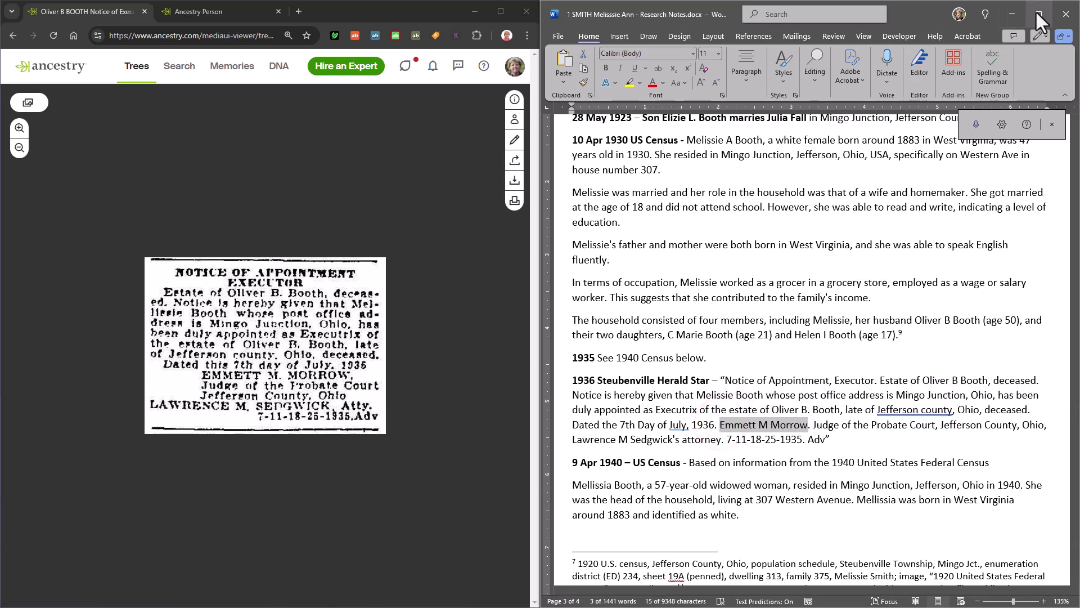
left_click(1038, 14)
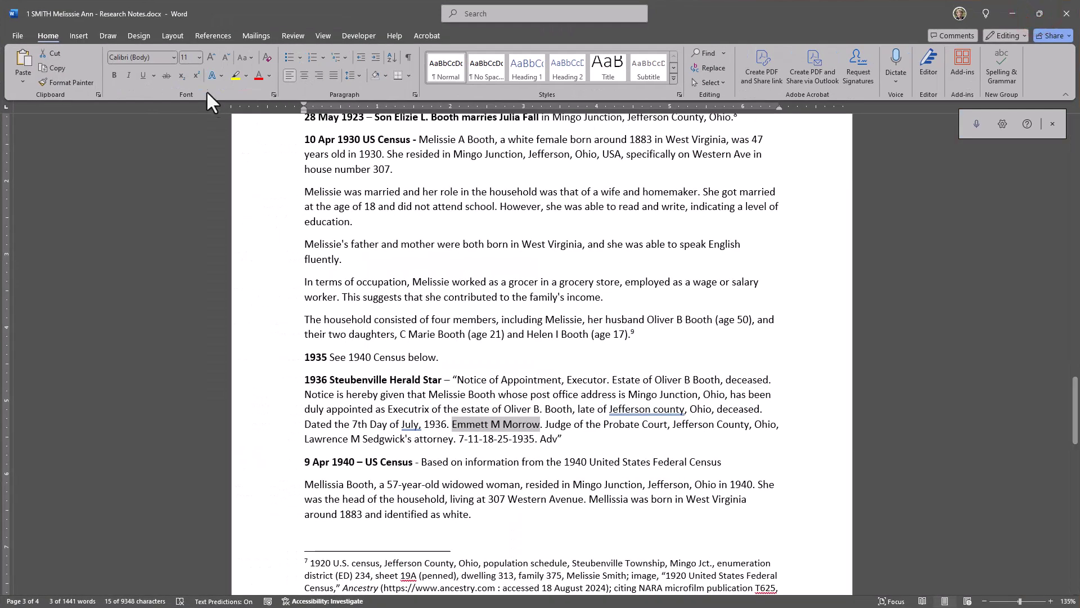
left_click(245, 57)
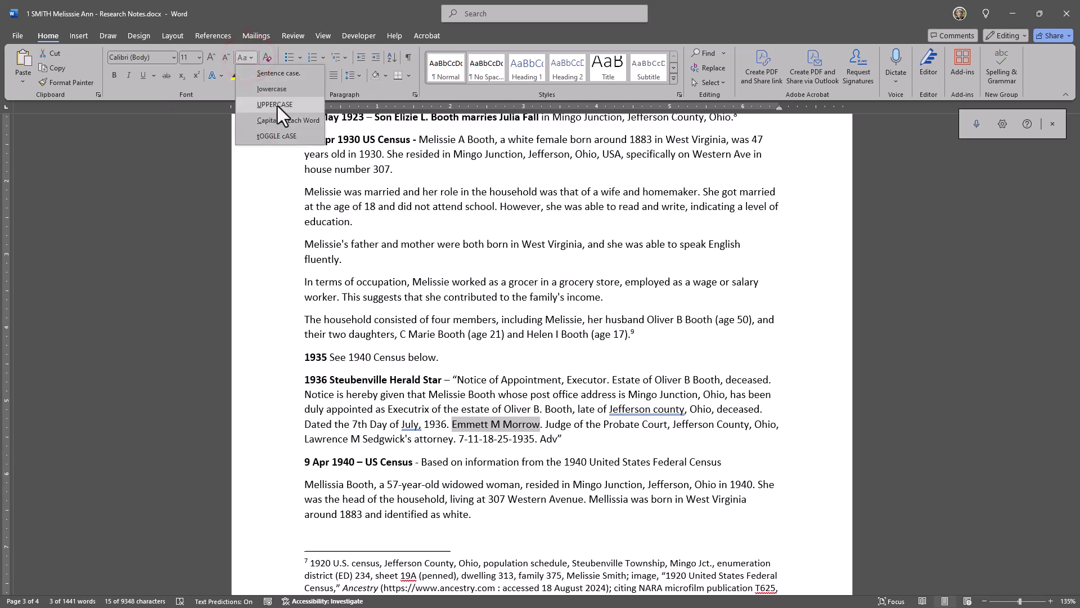
left_click(278, 106)
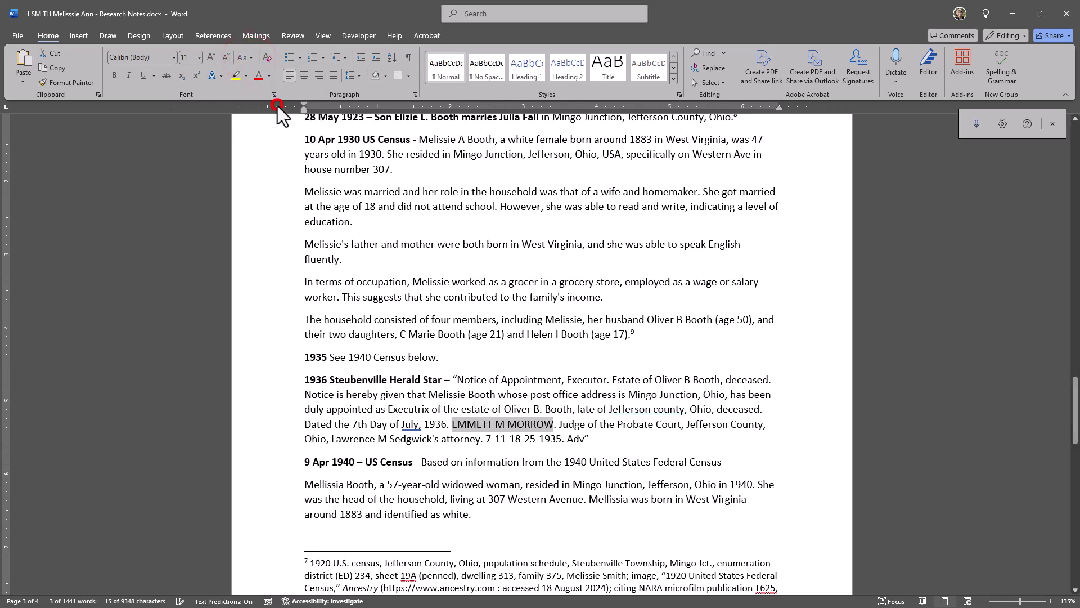
left_click(508, 426)
type(".")
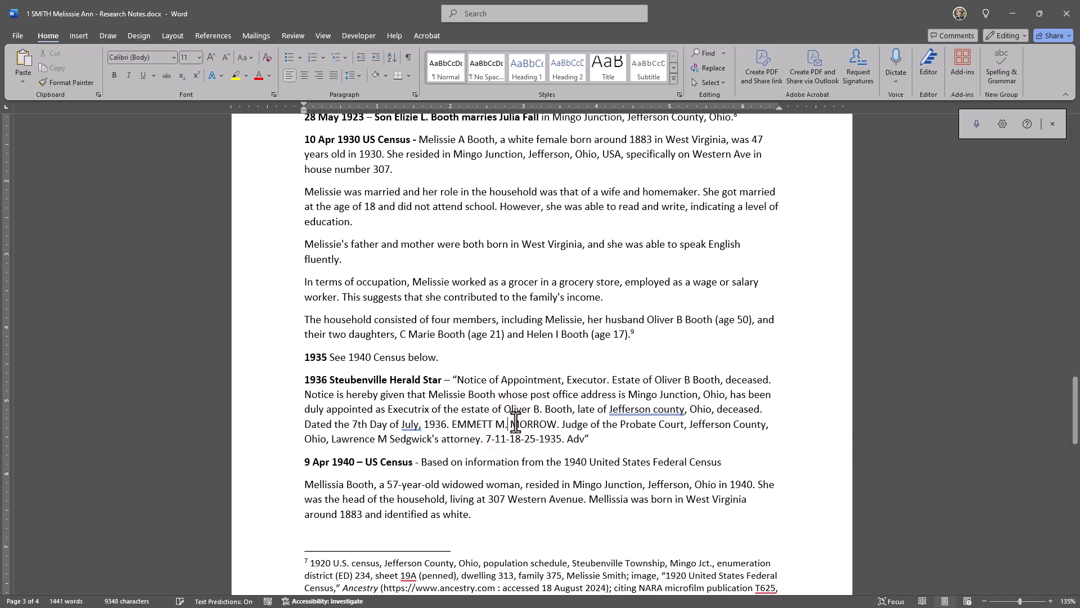
Shrink the Word window from full screen and place it beside the newspaper clipping, widened enough to show the full text lines
left_click(1039, 12)
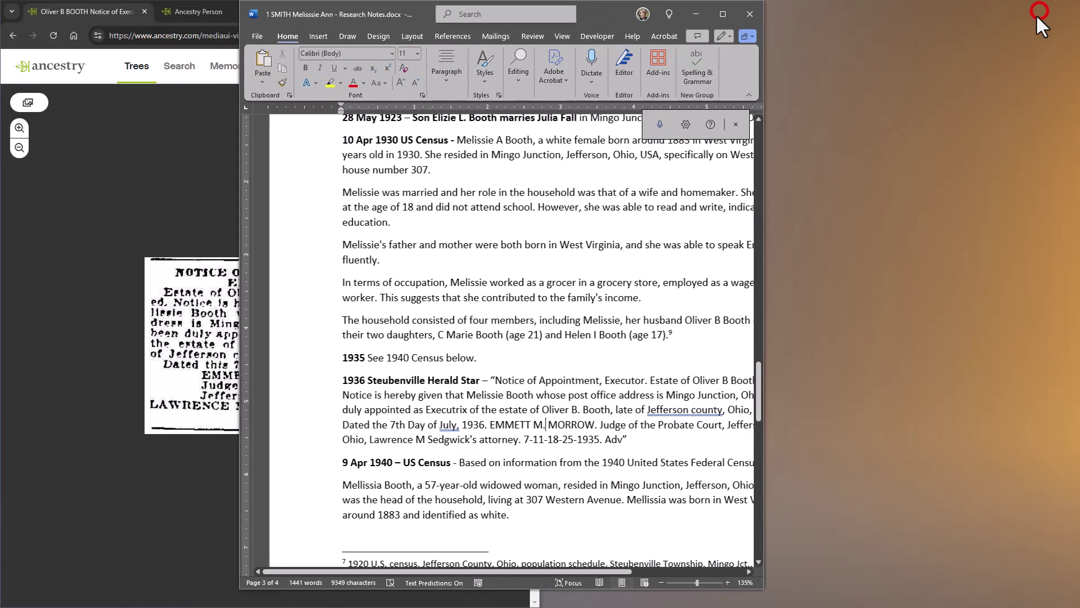
left_click_drag(605, 19, 897, 36)
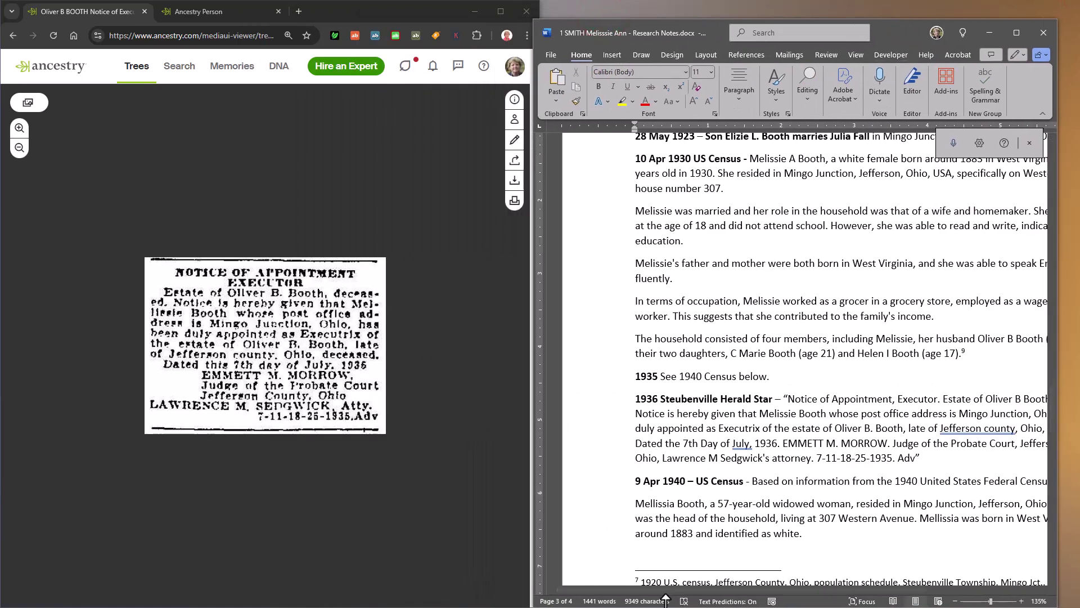
left_click_drag(701, 589, 762, 599)
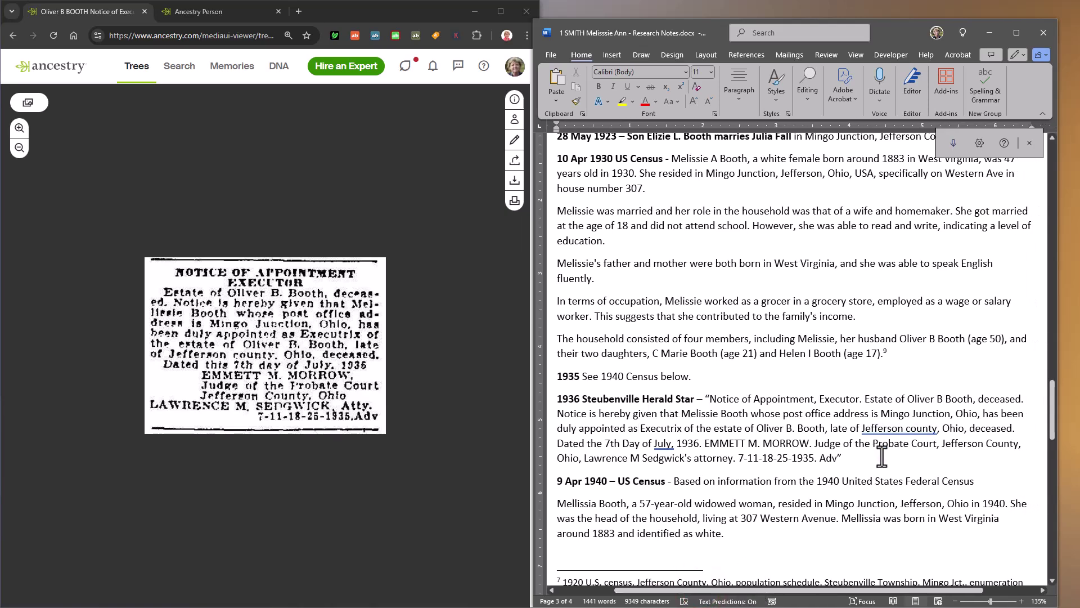
Move the quoted notice into its own paragraph below the "1936 Steubenville Herald Star" heading and indent that paragraph one level
left_click(705, 399)
key("Return")
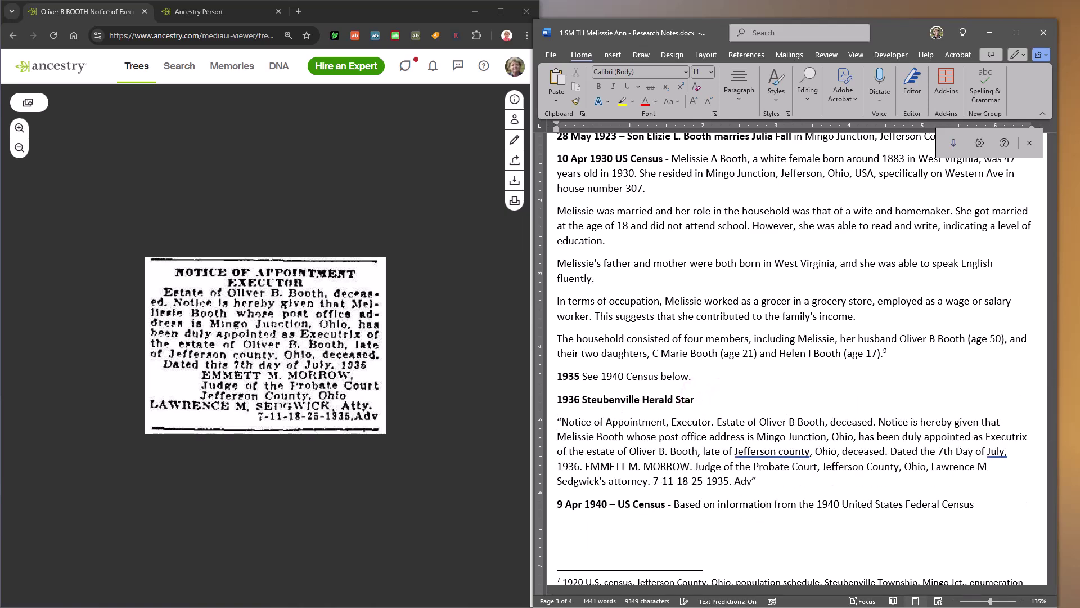
left_click_drag(554, 422, 797, 481)
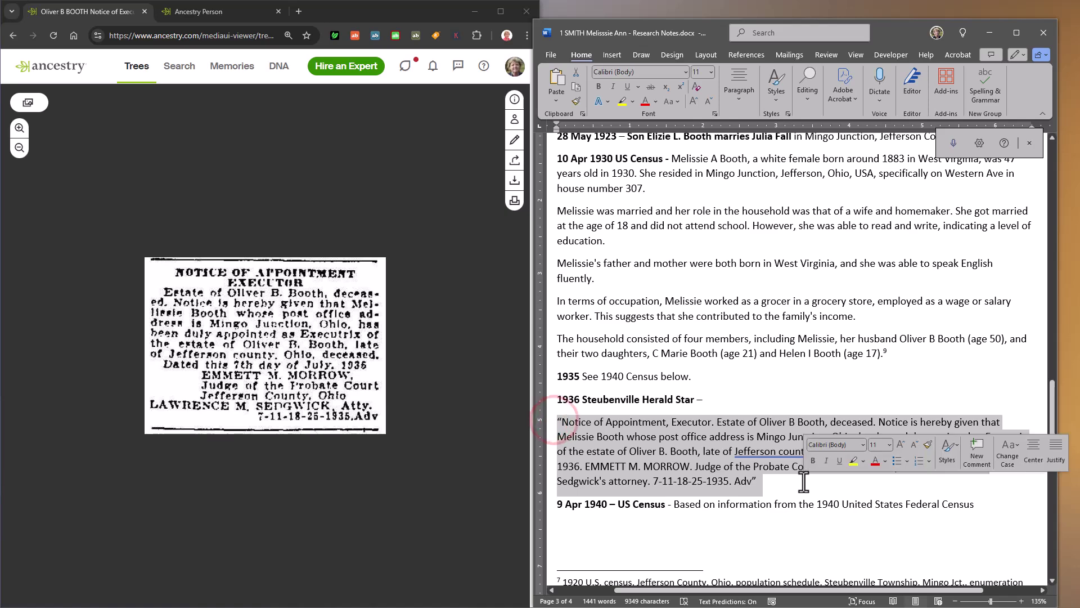
key("ctrl+m")
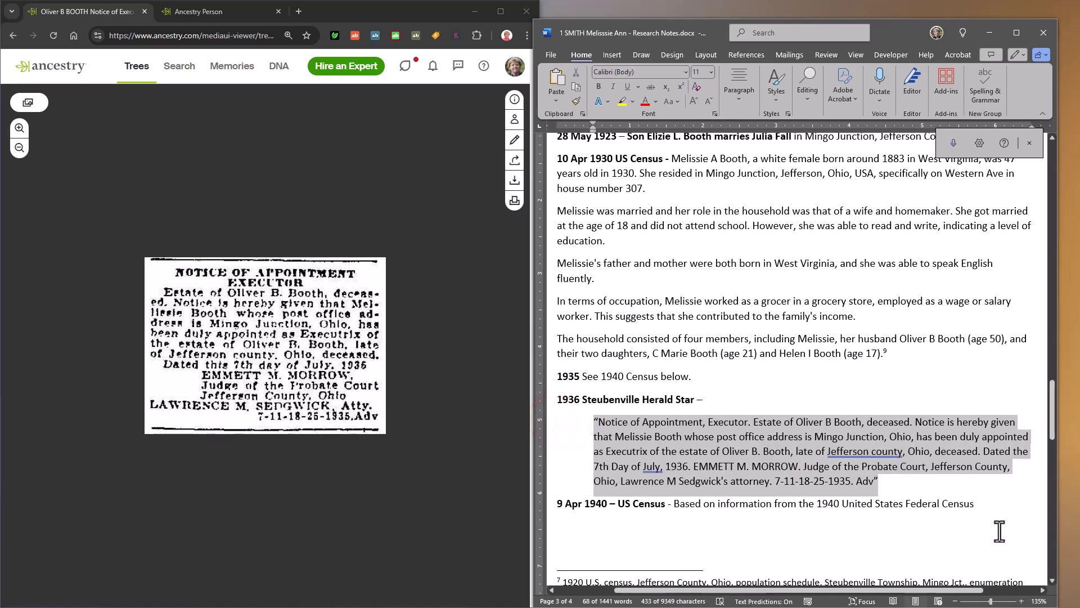
left_click(913, 466)
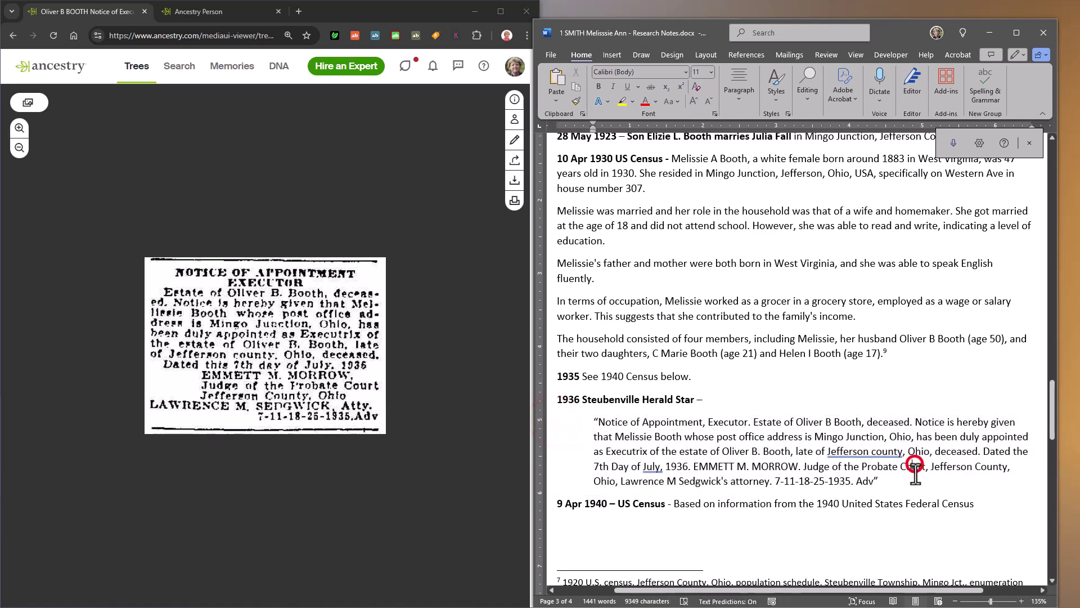
left_click(879, 483)
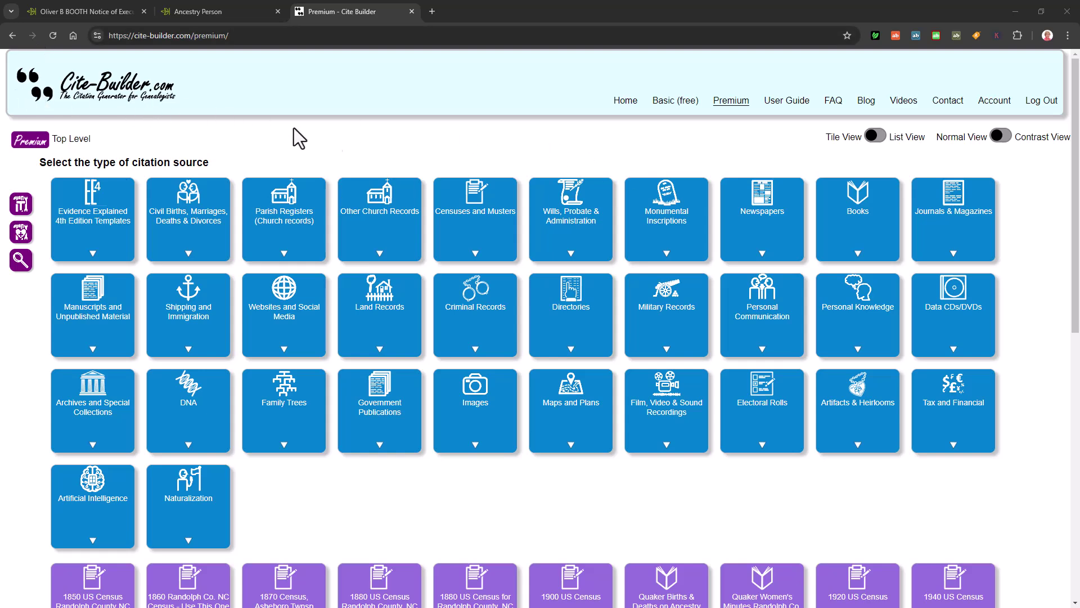
In Cite-Builder, start a "Newspaper article online" citation from the Newspapers category and enter the author's first name
left_click(766, 231)
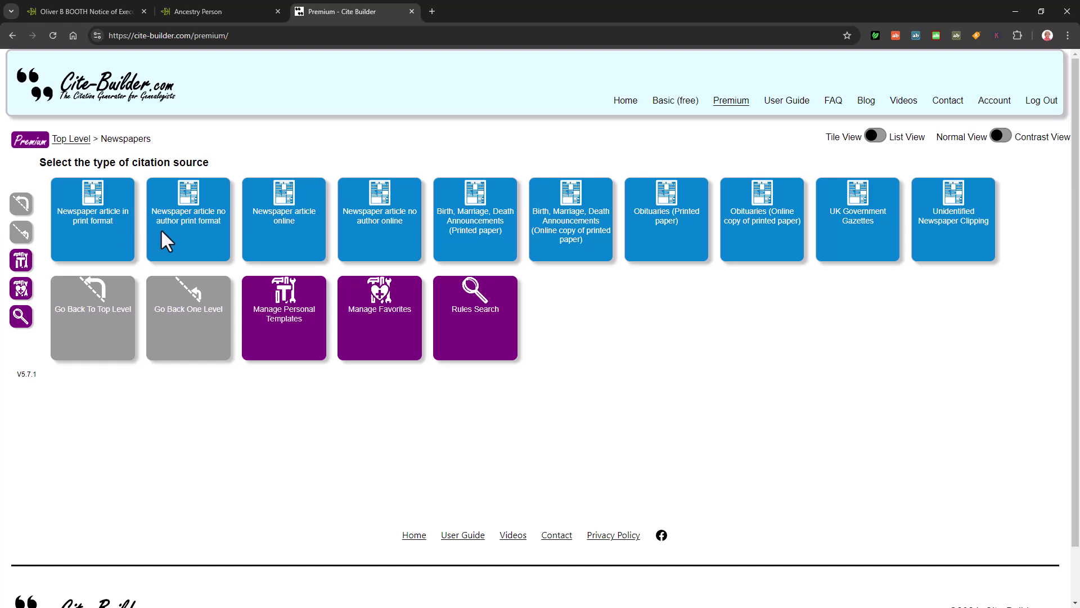
left_click(291, 215)
left_click(206, 235)
type("Me")
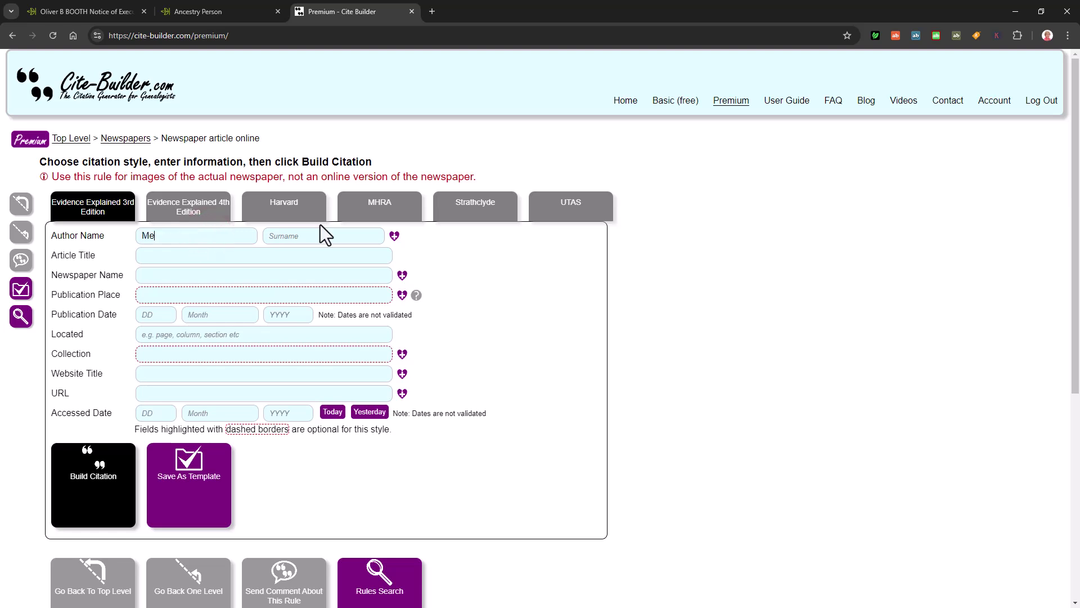
type("l")
type("li")
type("is")
type("ie")
Check the author's first name against the Ancestry clipping and enter the author's surname in the Cite-Builder form
left_click(79, 11)
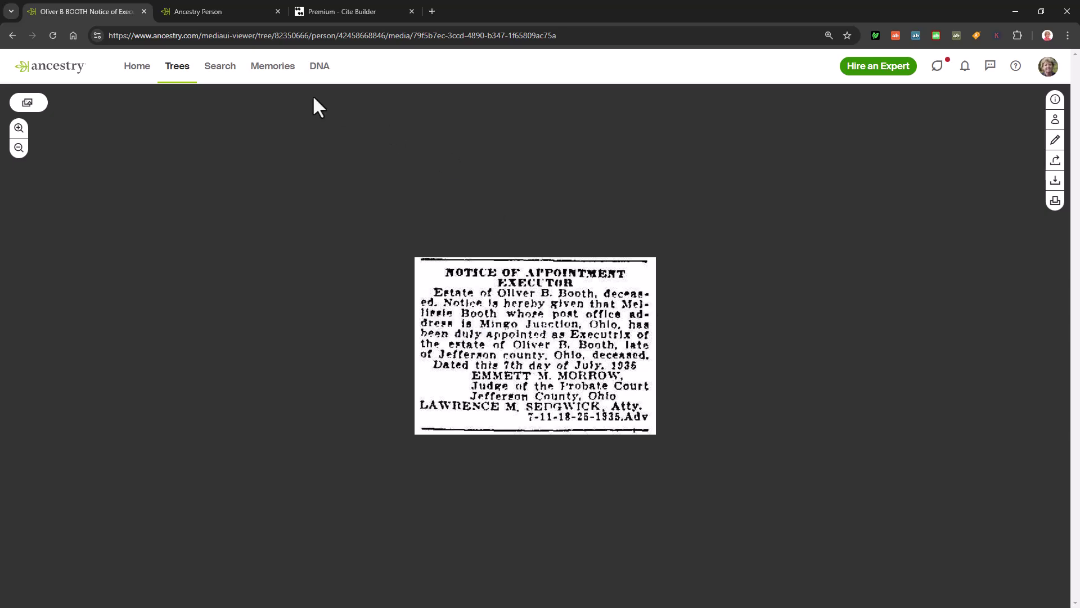
left_click(337, 12)
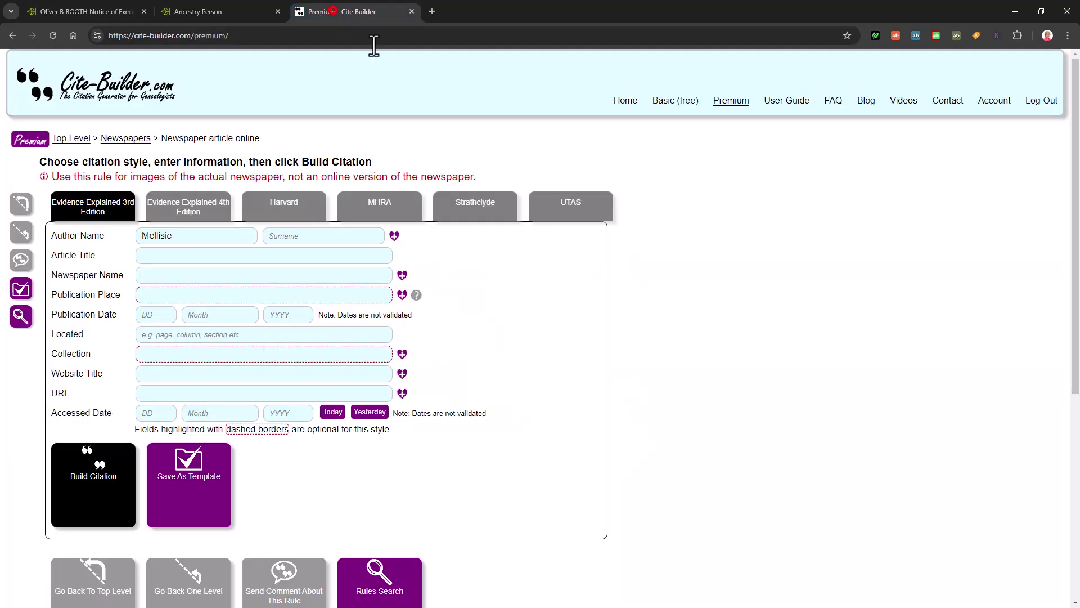
left_click(159, 235)
left_click(200, 13)
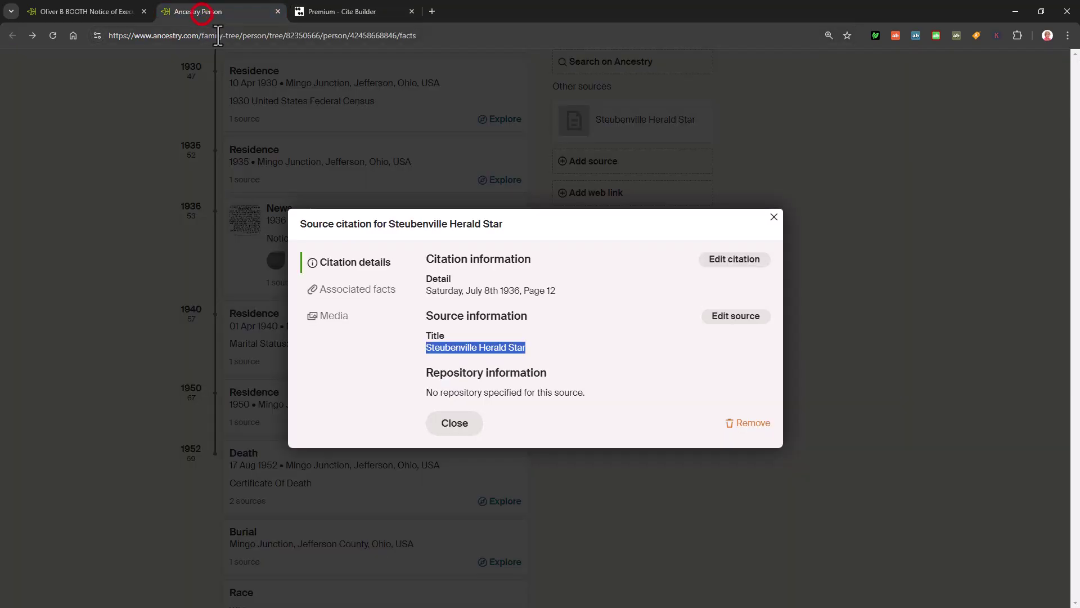
left_click(112, 12)
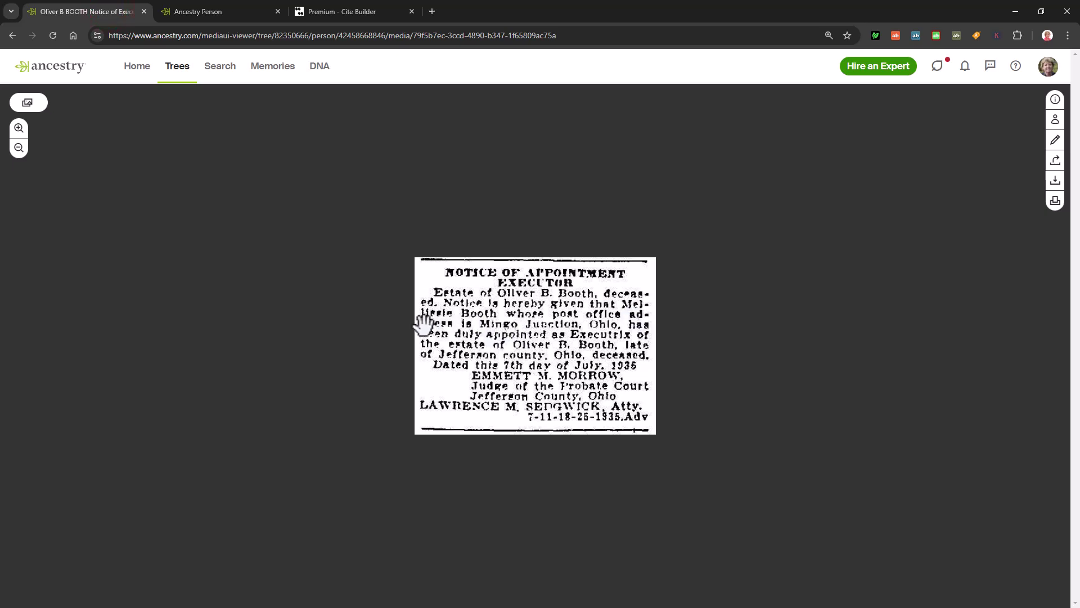
left_click(355, 16)
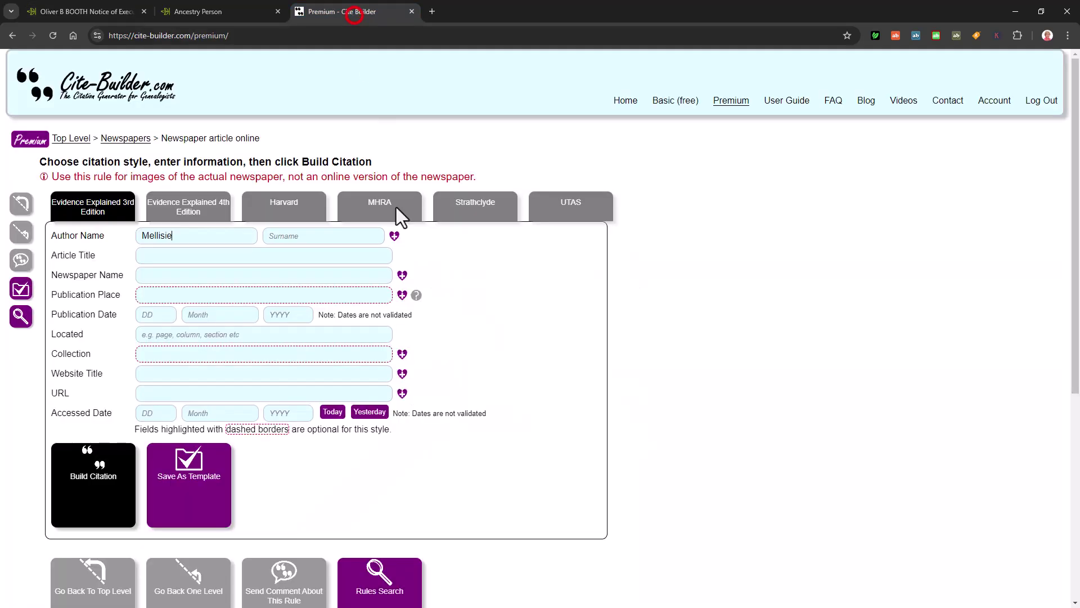
left_click(160, 235)
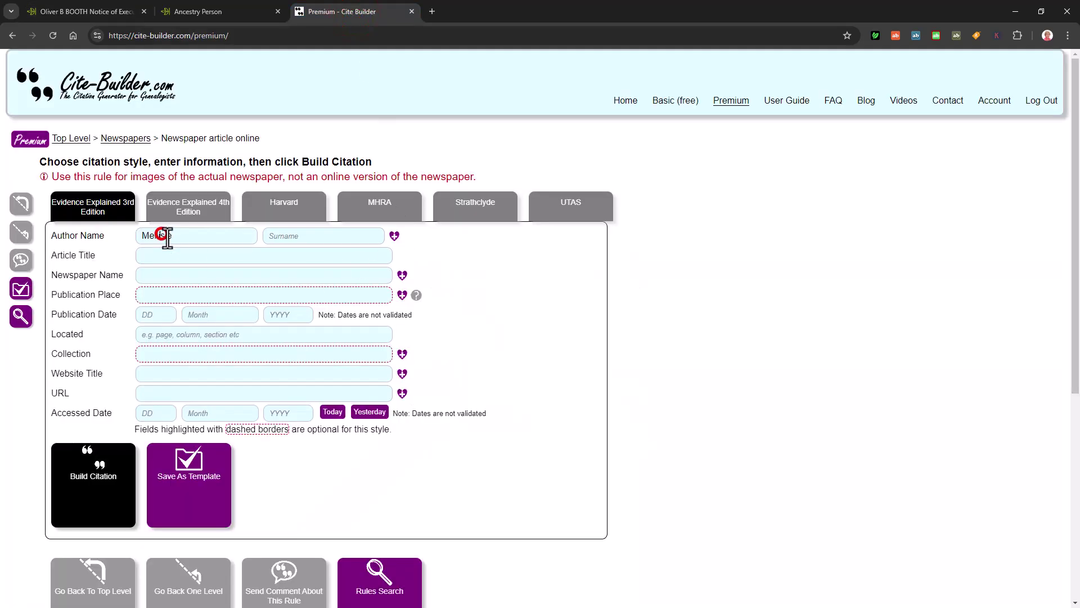
left_click(309, 241)
type("Booth")
left_click(297, 246)
left_click(288, 263)
In Ancestry, close the source citation, open the clipping attached to the 1936 News event, and examine its media details
left_click(206, 13)
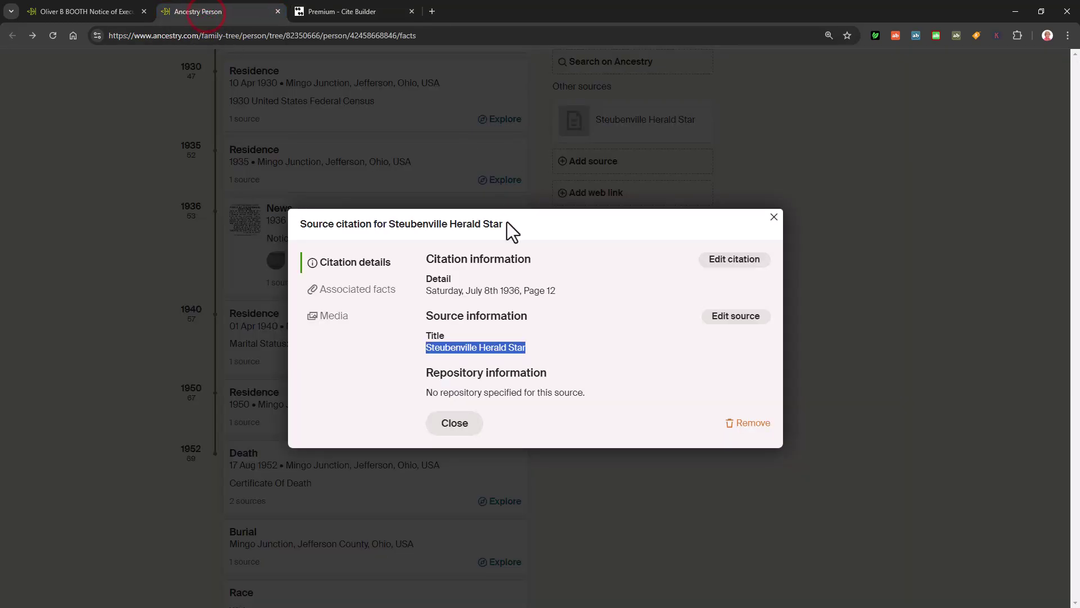
left_click(774, 218)
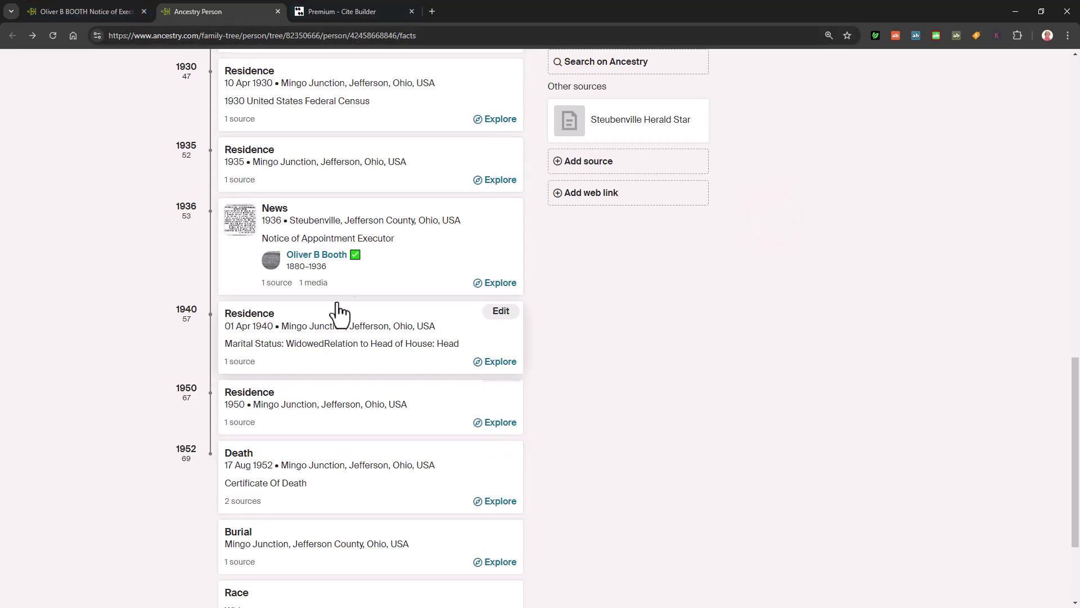
left_click(251, 228)
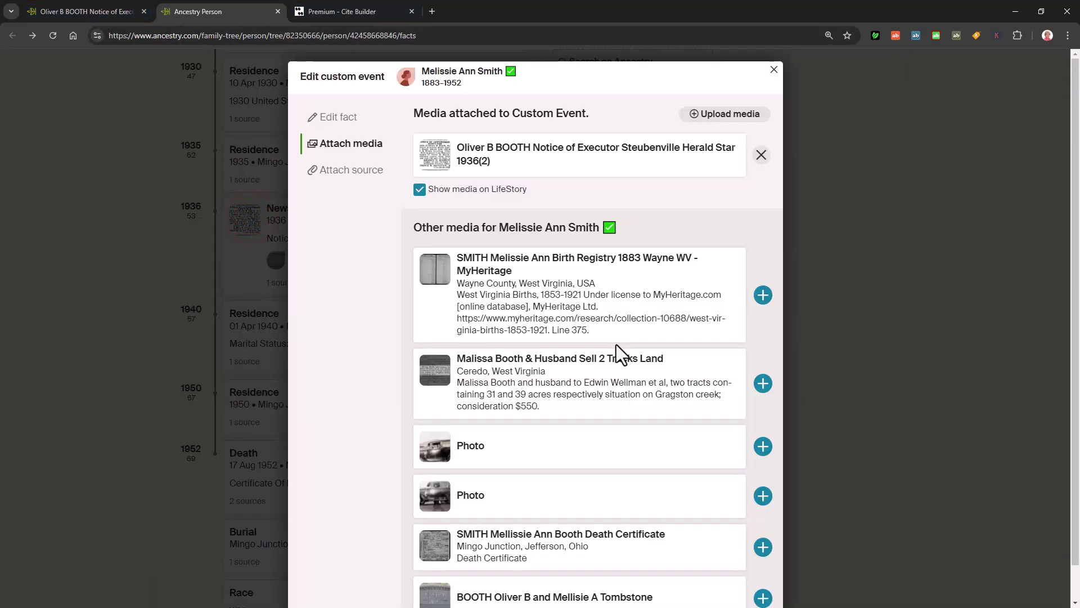
left_click(579, 147)
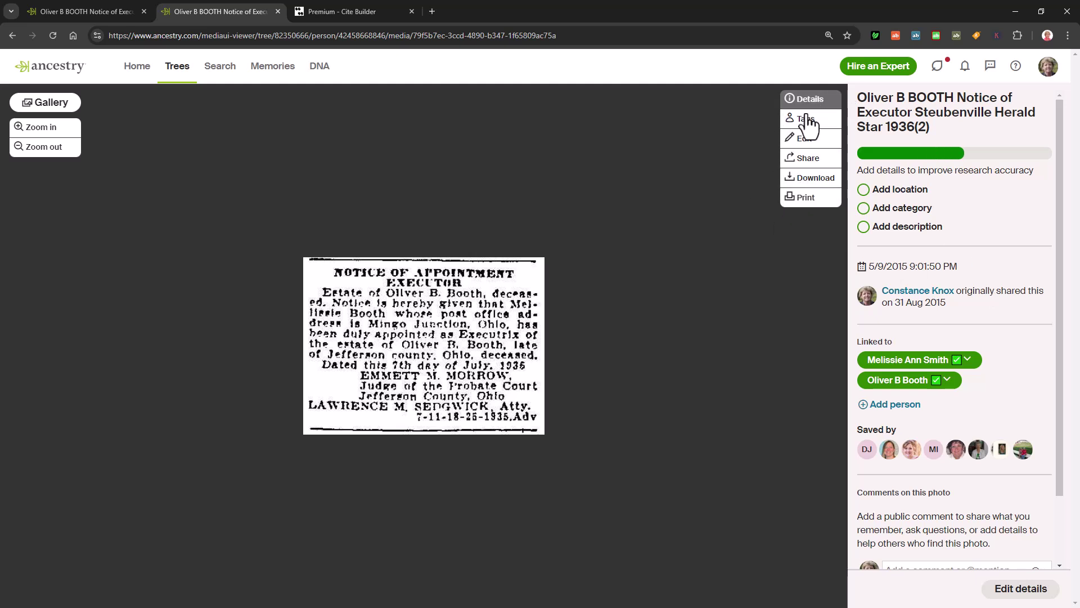
scroll(968, 378, "down", 1)
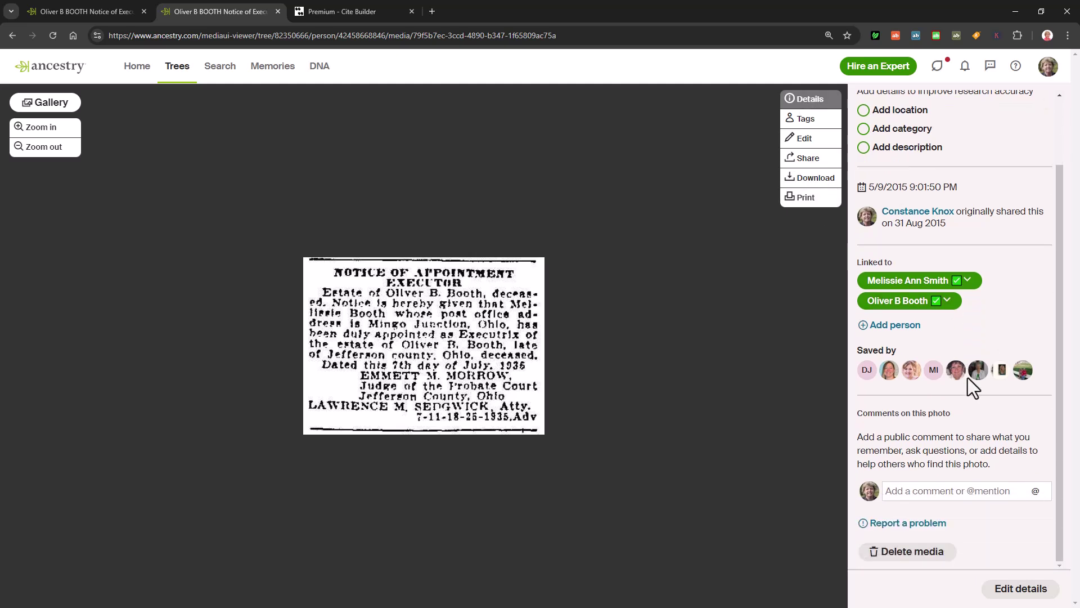
scroll(963, 378, "up", 1)
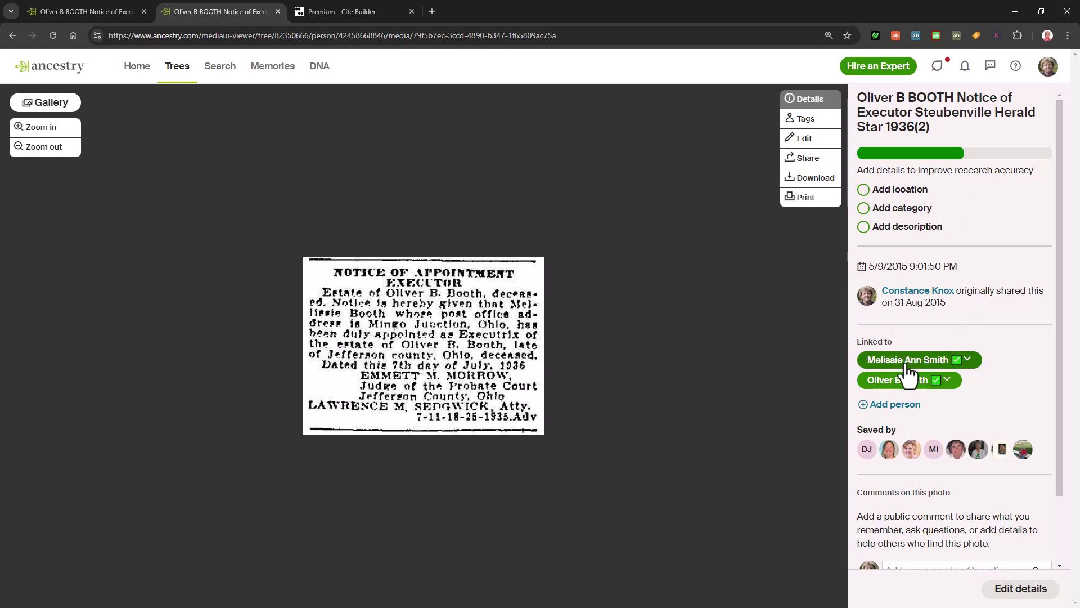
scroll(926, 458, "down", 1)
scroll(927, 452, "up", 1)
scroll(535, 354, "up", 3)
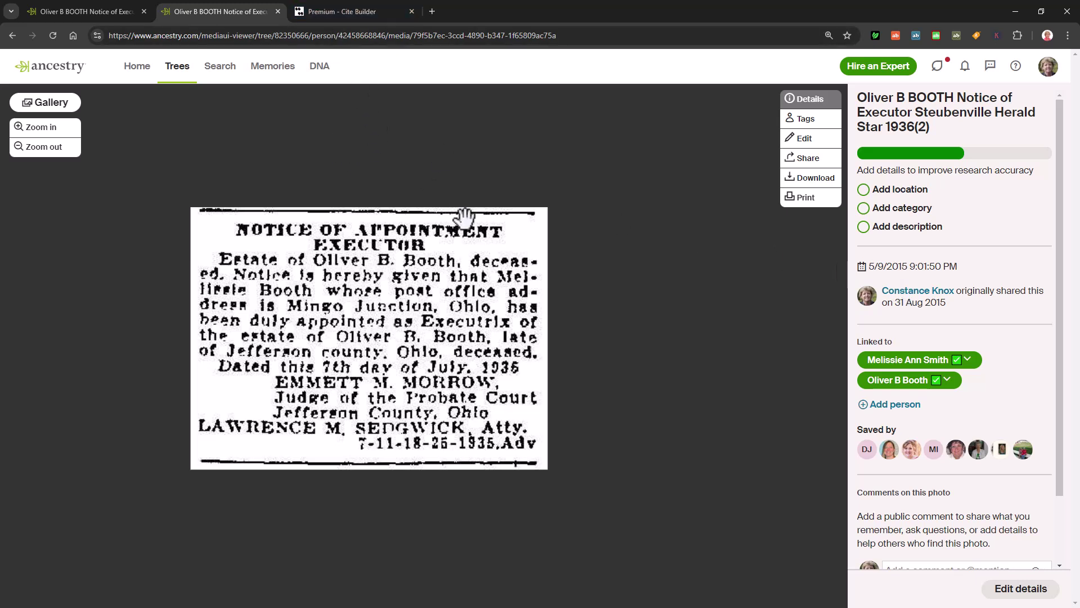
scroll(997, 448, "down", 2)
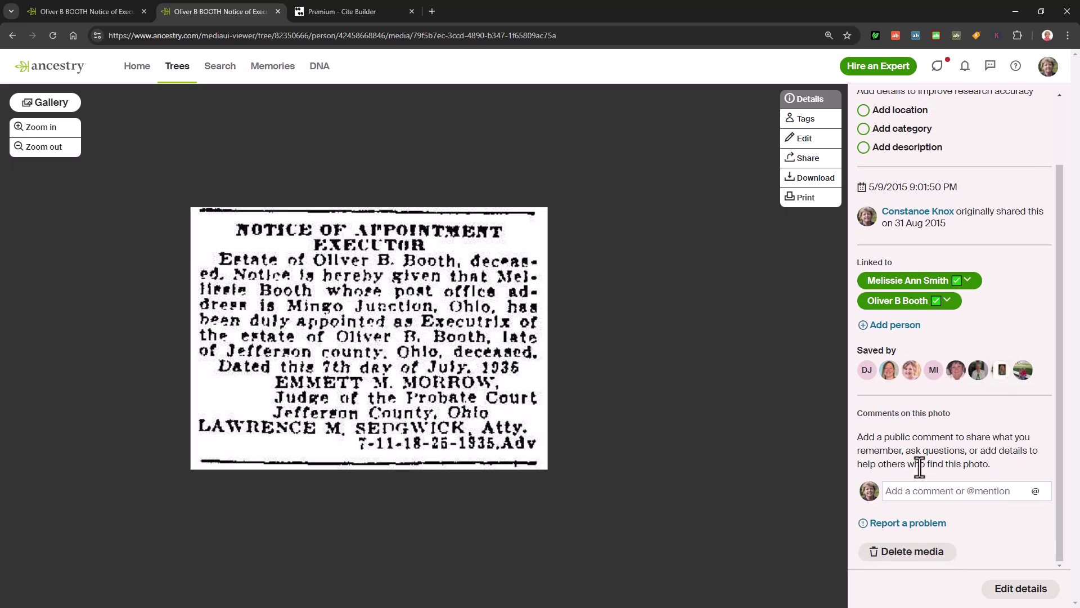
scroll(1025, 457, "up", 2)
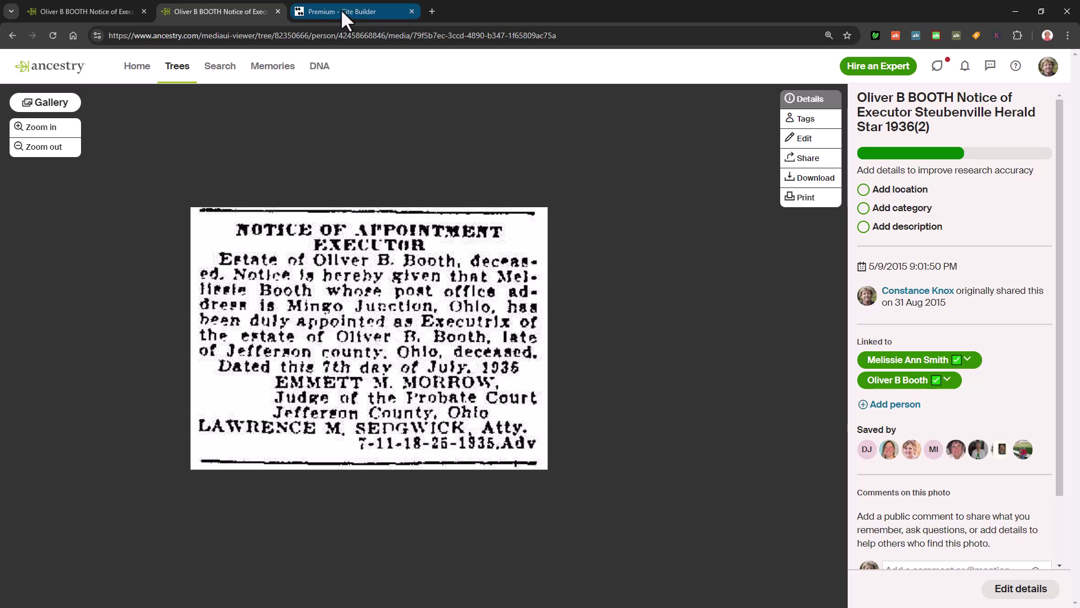
Return from the clipping's media page to the ancestor's Ancestry facts page and locate the Steubenville Herald Star source
left_click(88, 9)
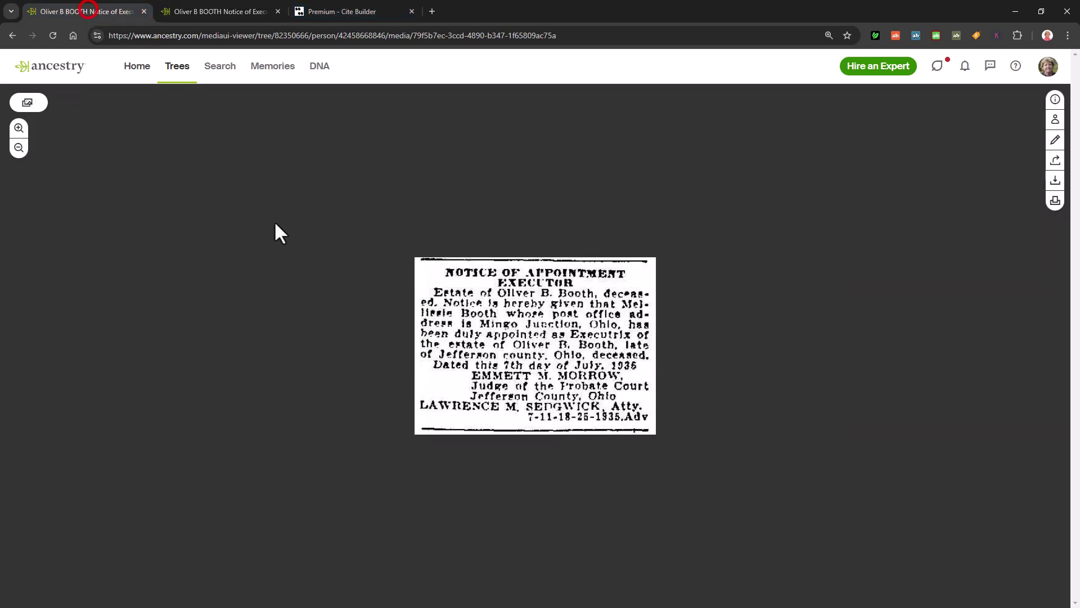
left_click(216, 12)
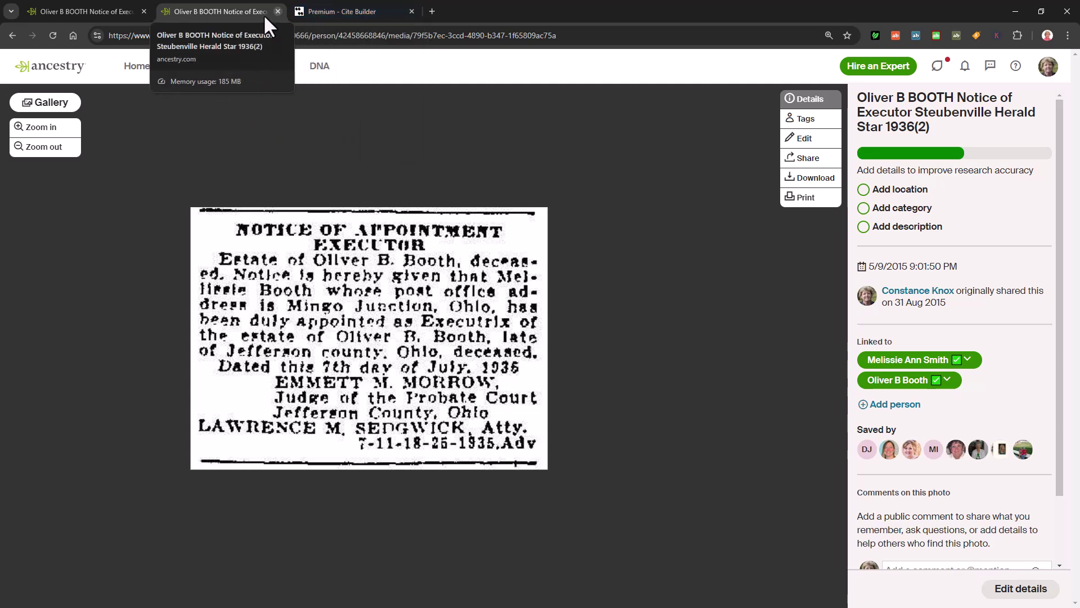
left_click(14, 37)
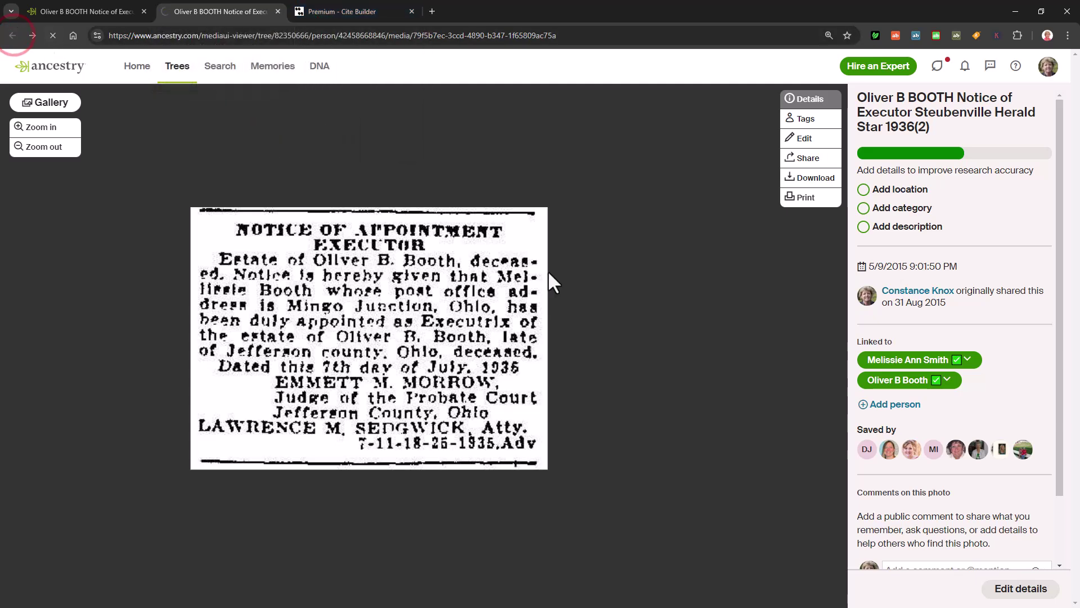
scroll(549, 276, "down", 7)
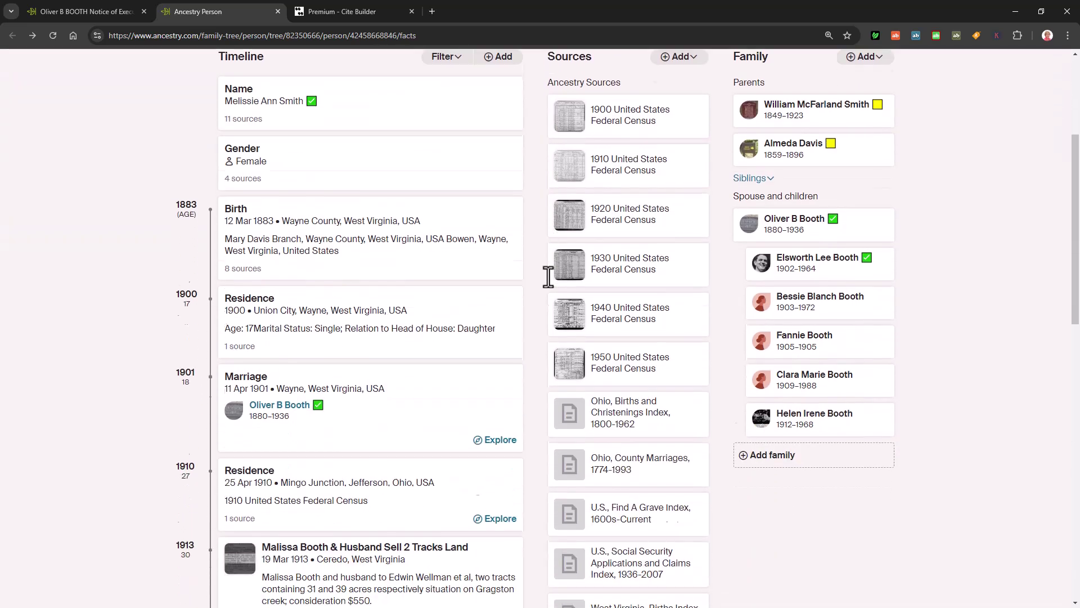
scroll(548, 276, "down", 3)
mouse_move(675, 411)
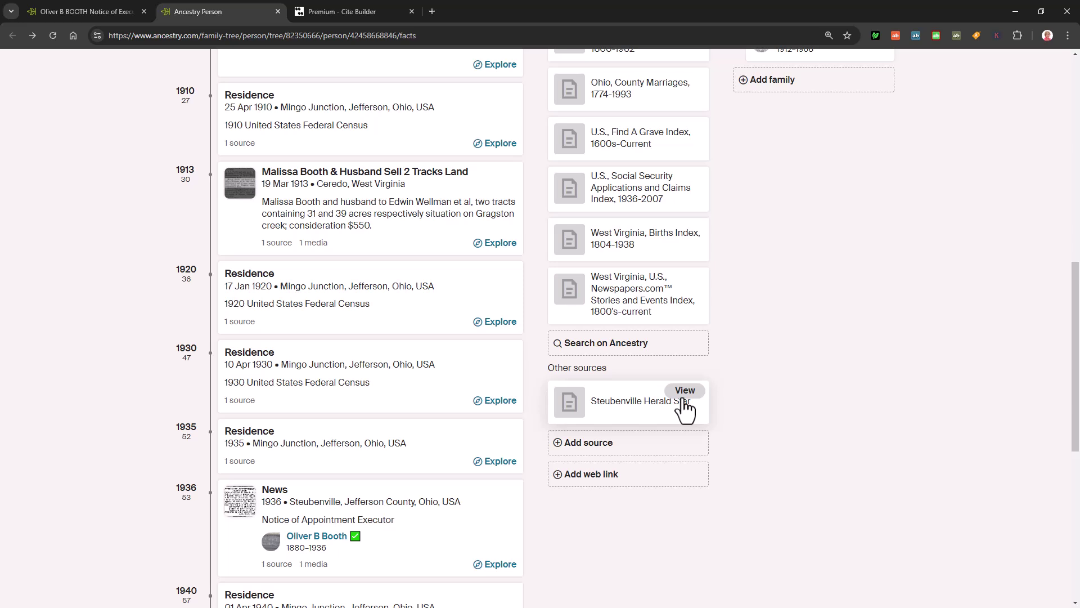
In Cite-Builder, enter the article title "Notice of Executor" and the newspaper name "Steubenville Herald Star"
left_click(329, 18)
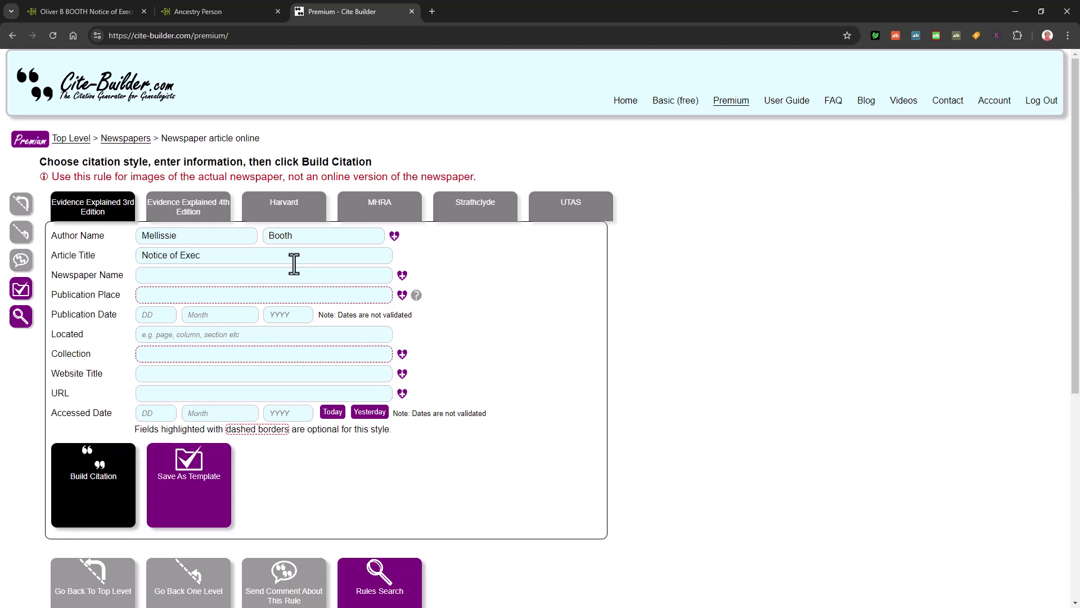
left_click(283, 275)
type("Stu")
type("ubenville Herald Star")
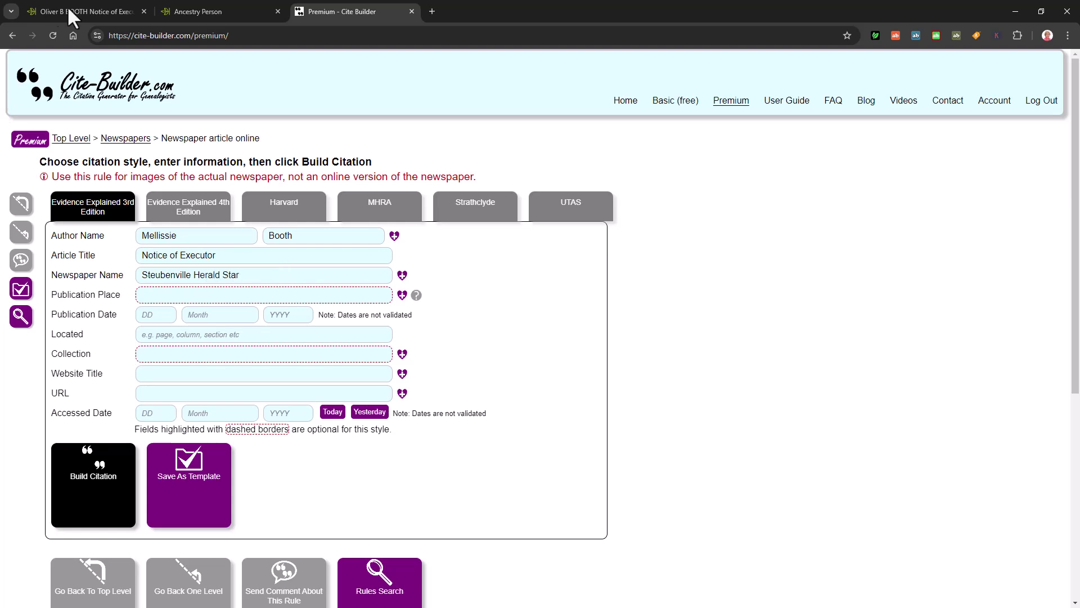
Glance back at the Ancestry timeline and enter "Steubenville, Ohio" as the publication place in Cite-Builder
left_click(172, 11)
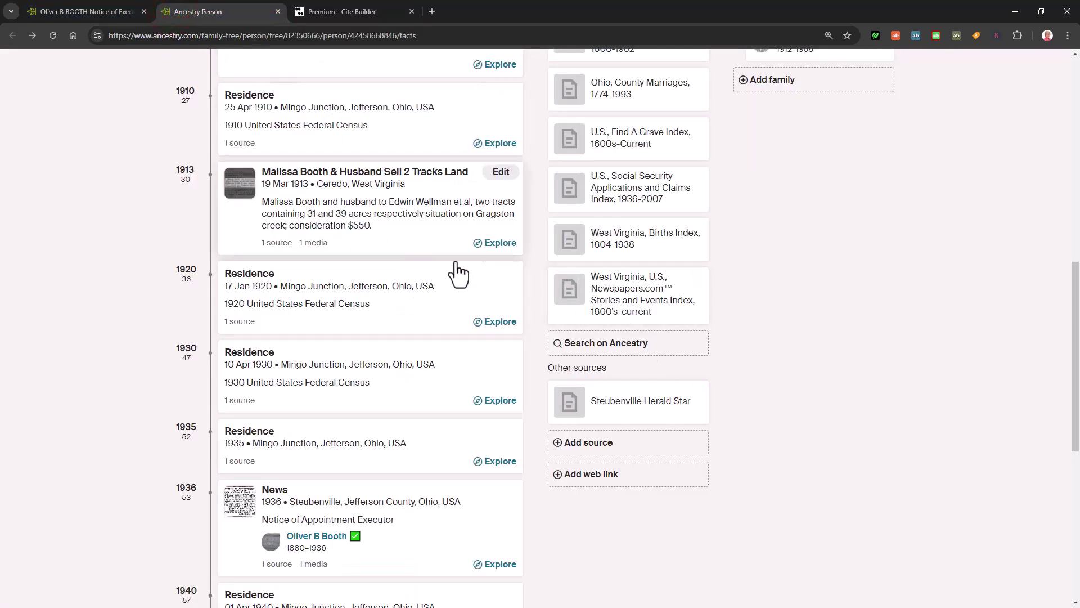
left_click(332, 13)
left_click(272, 297)
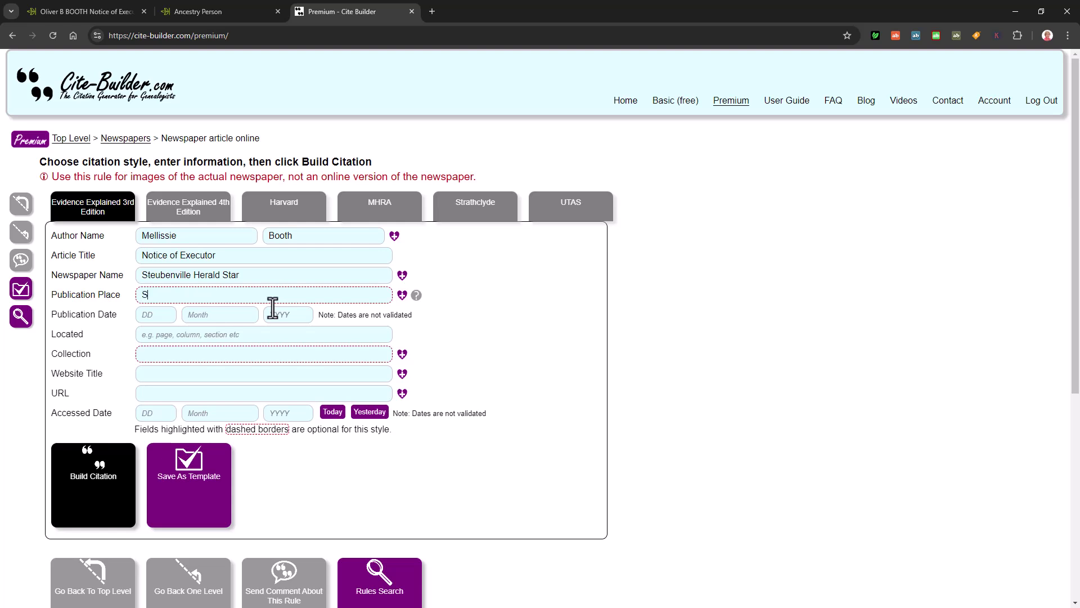
type("Steubenville, Ohio")
In Ancestry, review the date, location and description of the News event linked to the Steubenville Herald Star source
left_click(231, 11)
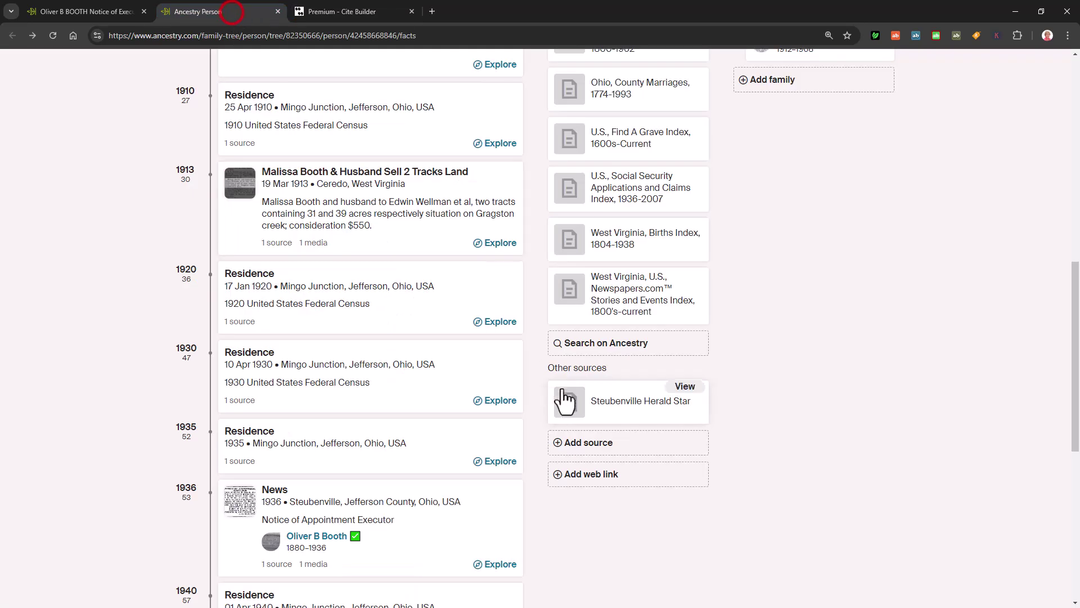
left_click(642, 399)
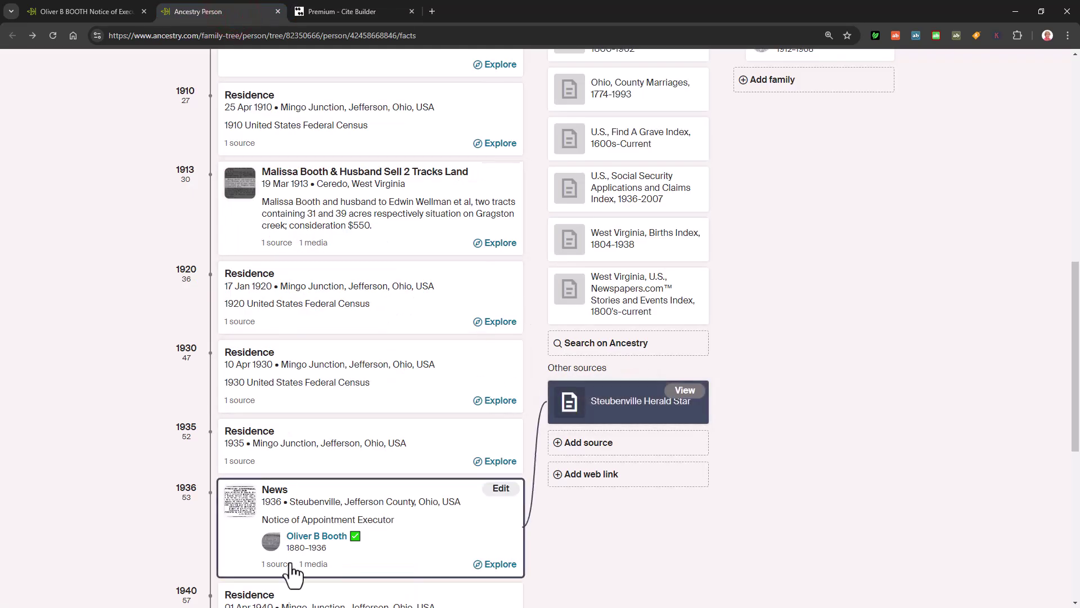
left_click(500, 490)
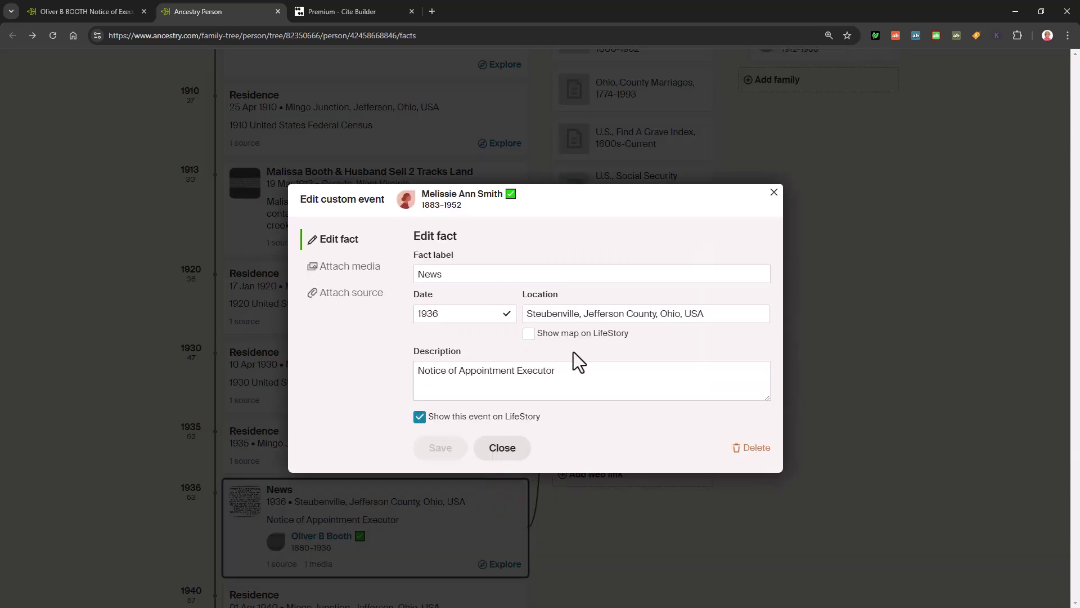
left_click(505, 448)
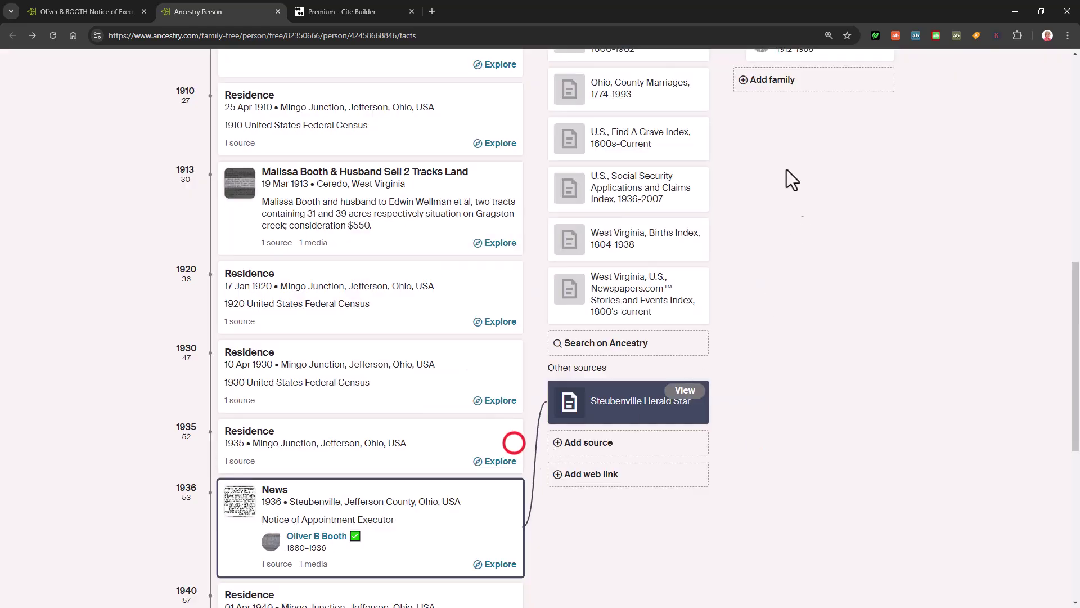
In Cite-Builder, set the publication year to 1936 and enter "unknown" for both the article's location and its collection
left_click(336, 11)
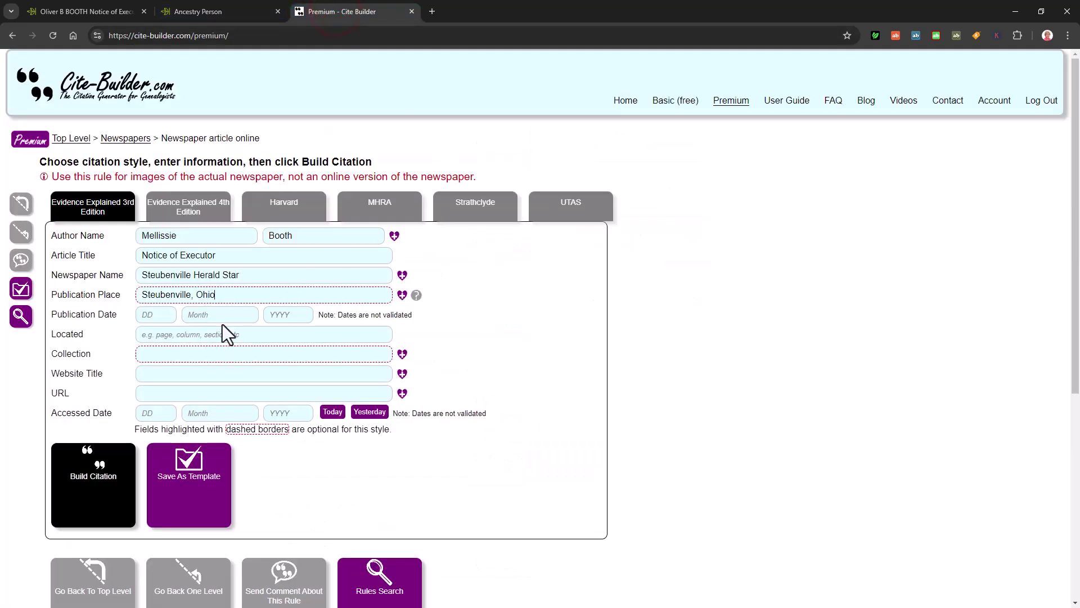
left_click(286, 313)
type("1936")
left_click(225, 339)
left_click(257, 354)
left_click(250, 336)
type("unknown")
left_click(245, 354)
type("unknown")
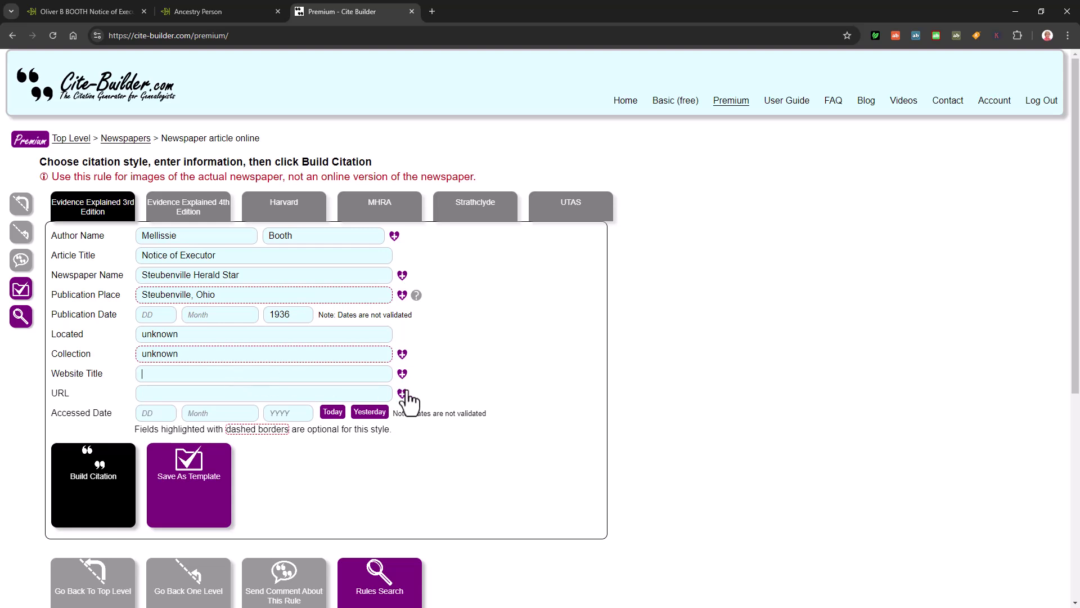
Build the citation with today's date, 29 September 2024, as the accessed date and copy its first footnote
left_click(333, 412)
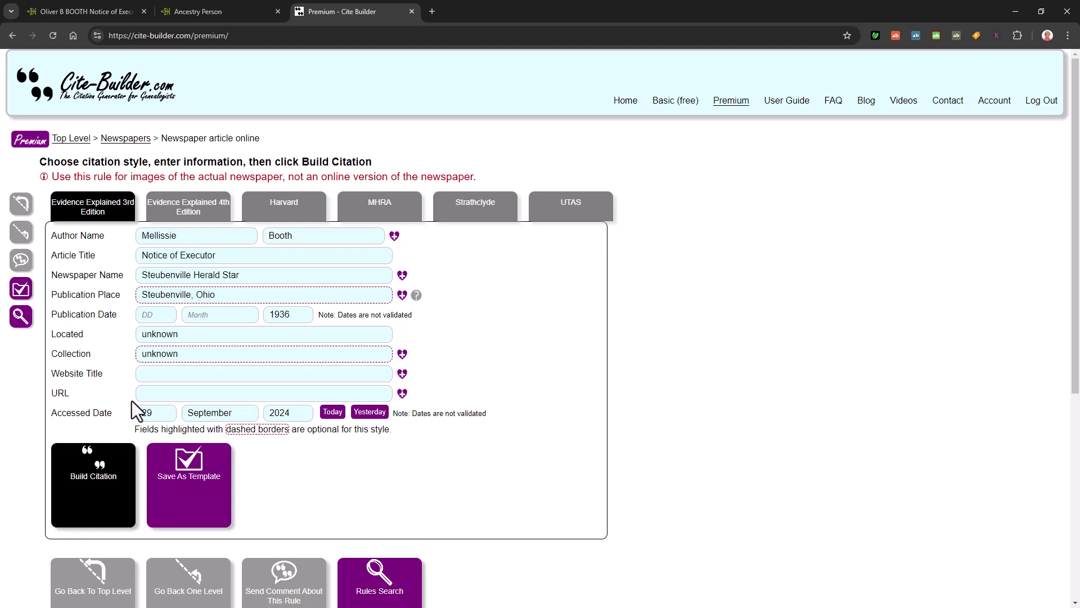
left_click(133, 521)
scroll(407, 491, "down", 2)
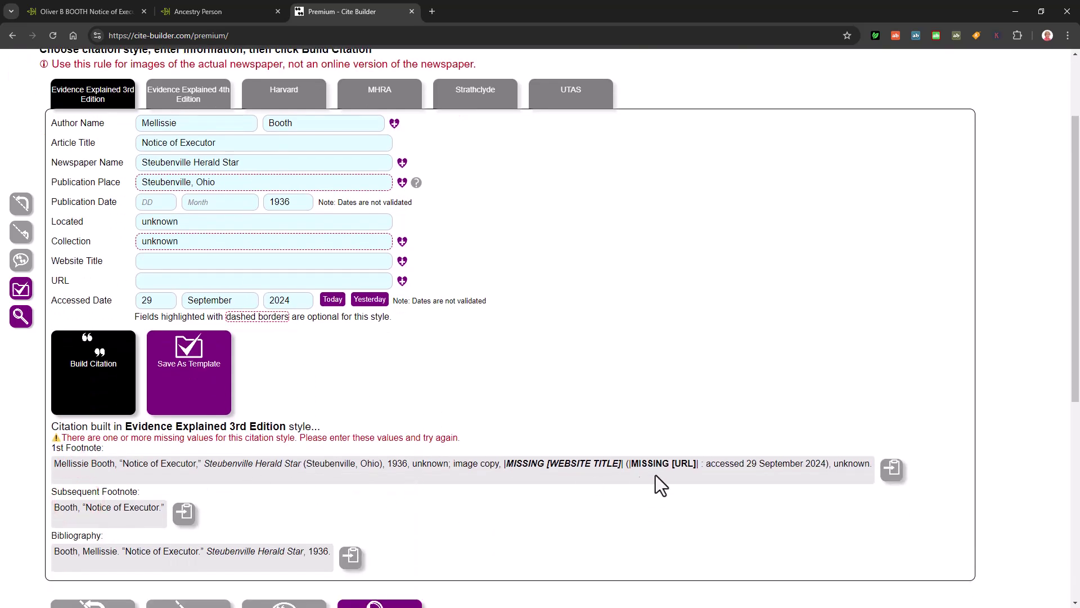
left_click(887, 468)
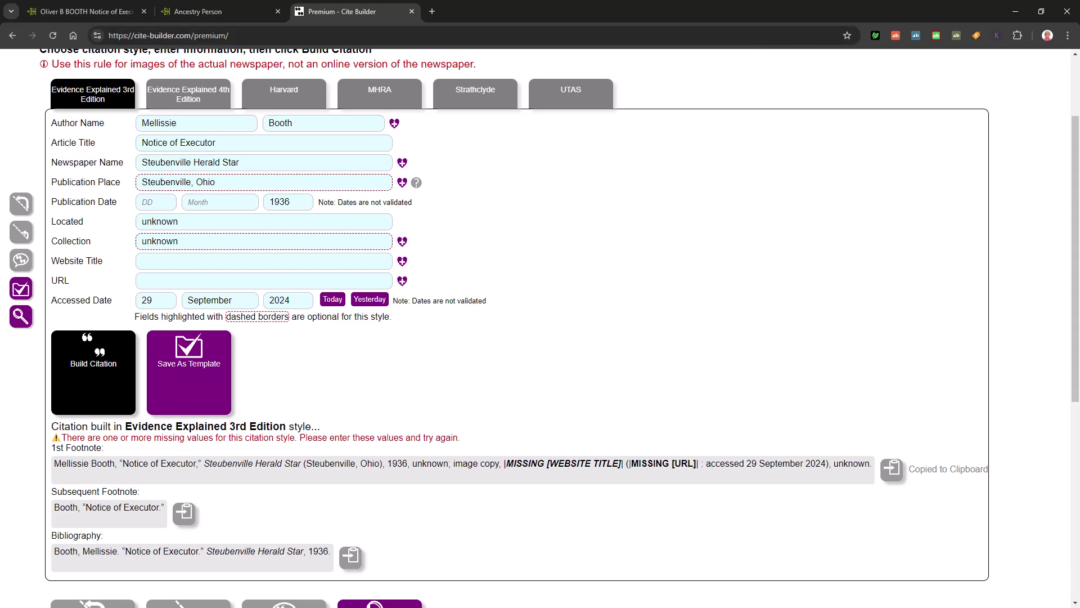
In the Word research notes, insert a footnote at the end of the quoted 1936 notice and paste the copied citation into it
key("alt+Tab")
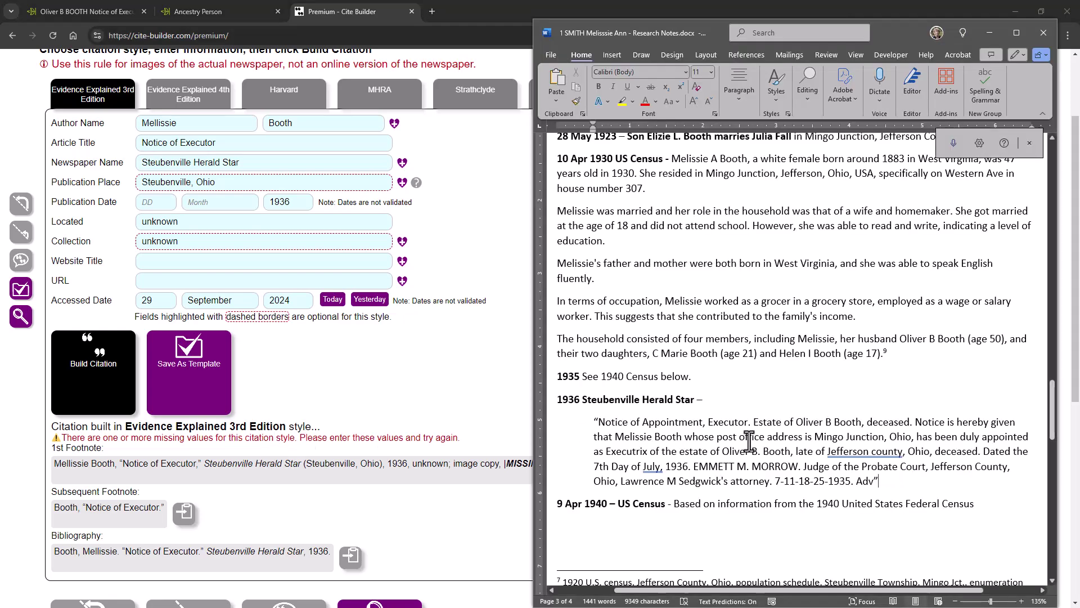
left_click(874, 483)
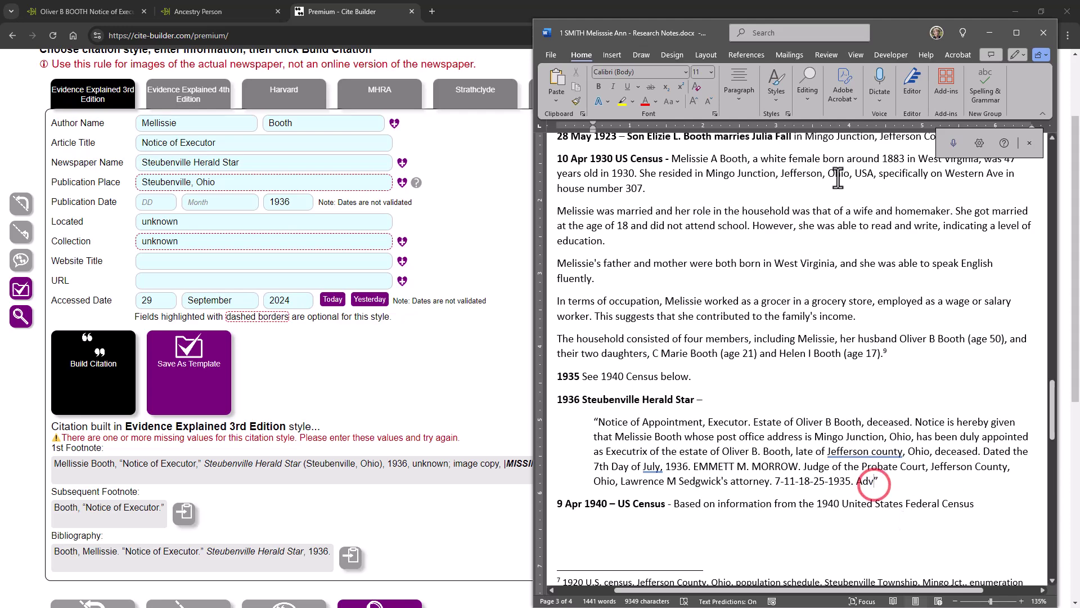
left_click(1018, 31)
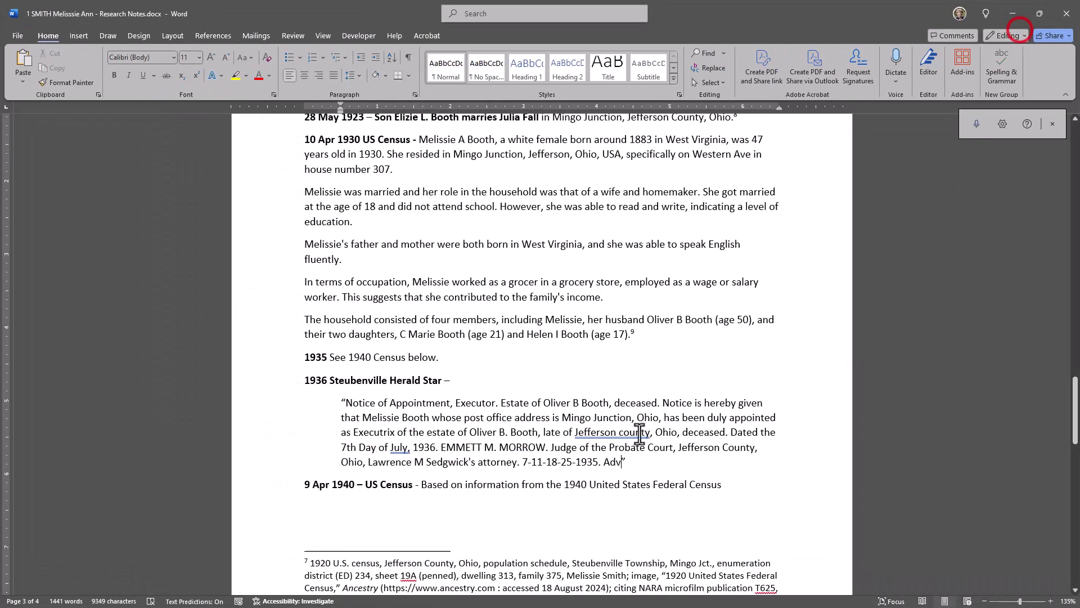
left_click(626, 462)
scroll(704, 469, "up", 10)
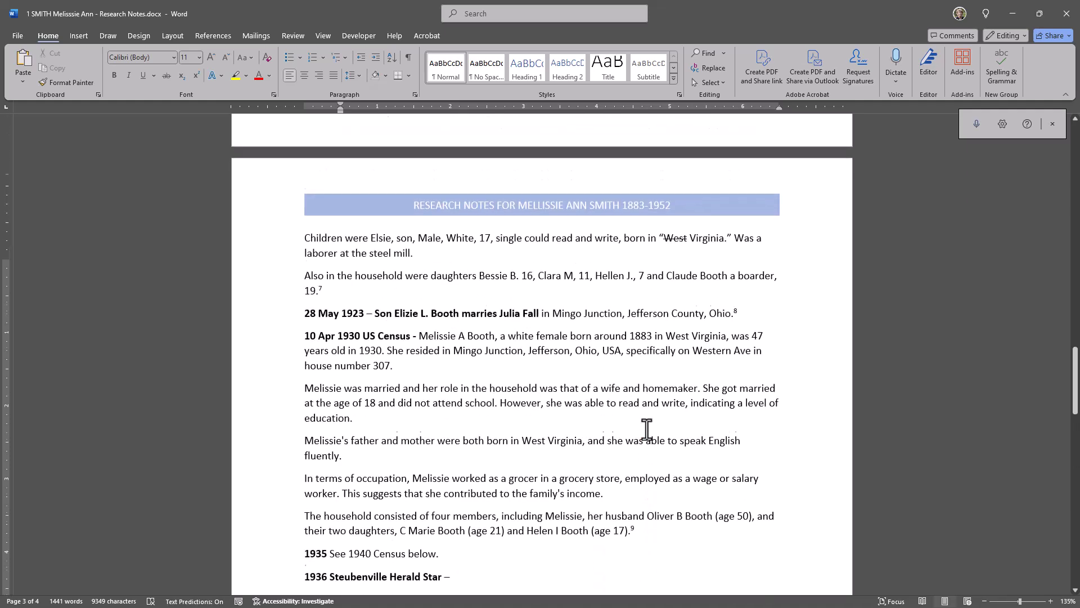
scroll(553, 386, "down", 10)
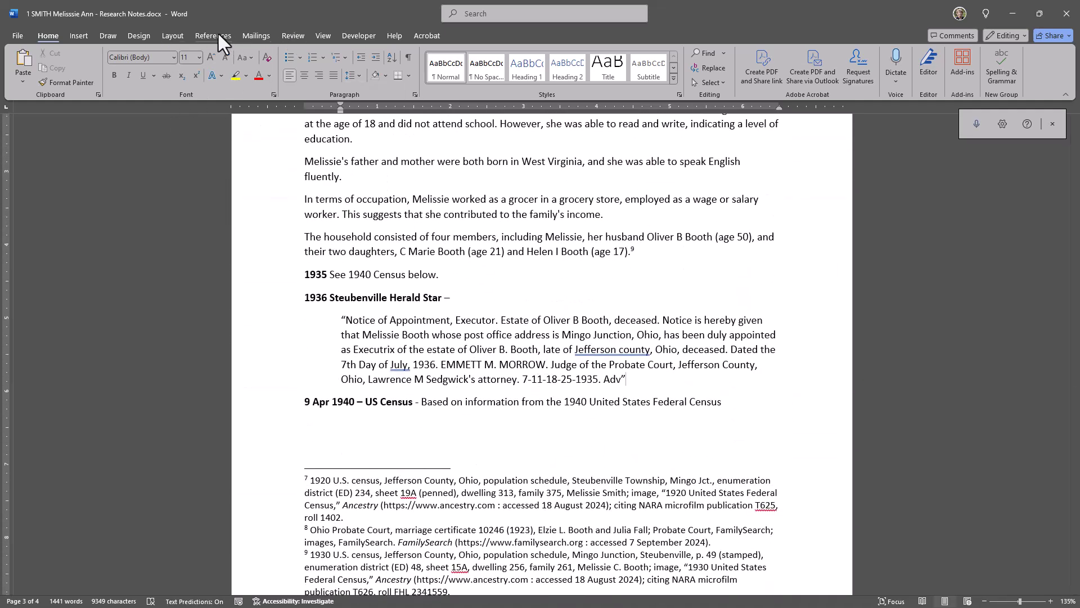
left_click(220, 35)
left_click(129, 50)
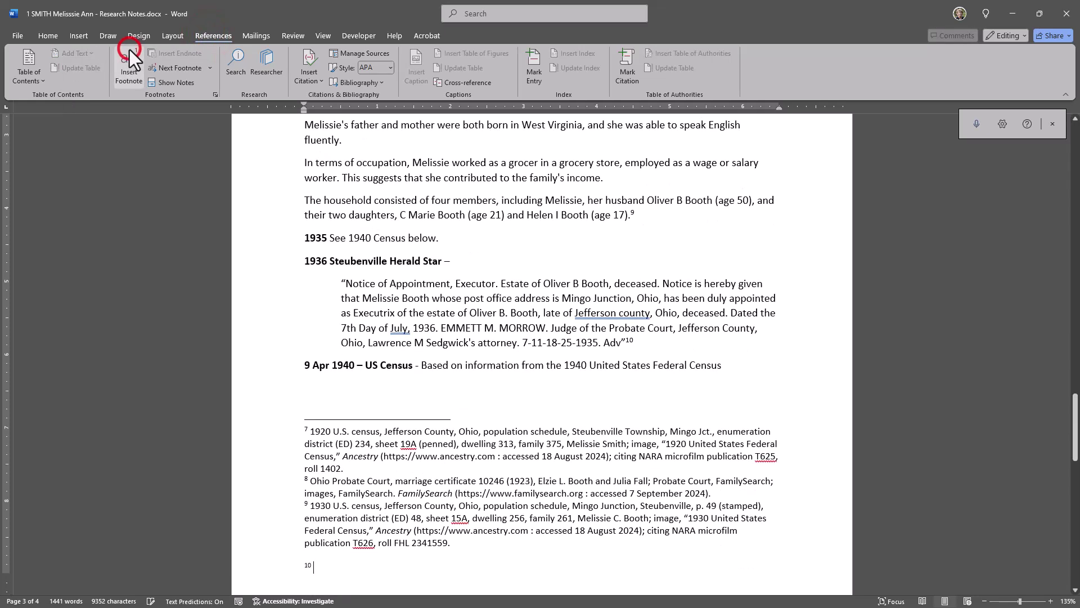
key("ctrl+v")
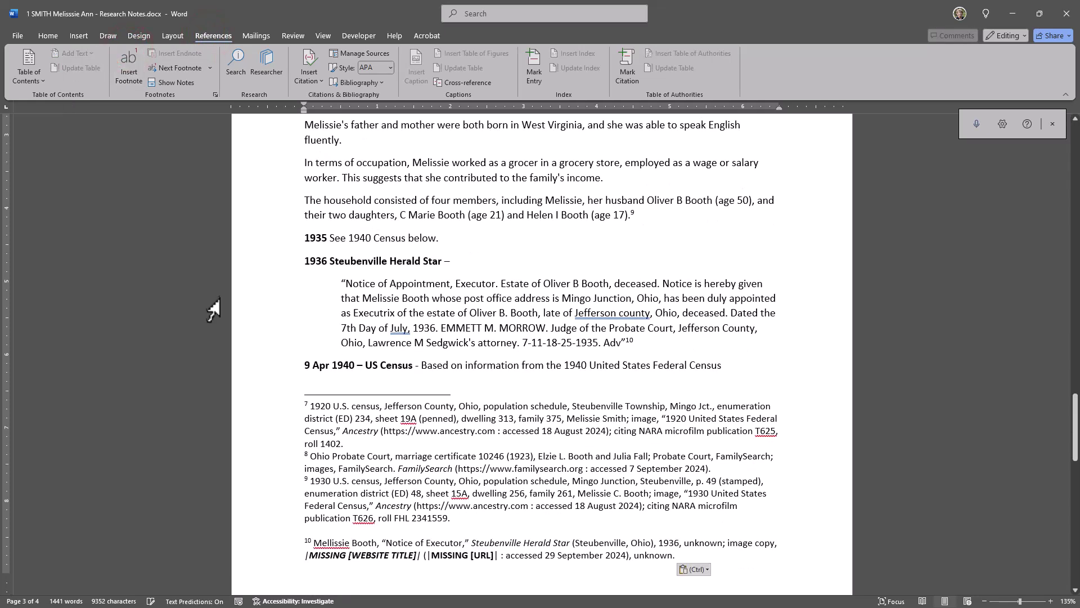
Delete the missing website title and missing URL placeholders from the new newspaper footnote
left_click_drag(499, 543, 287, 539)
key("Delete")
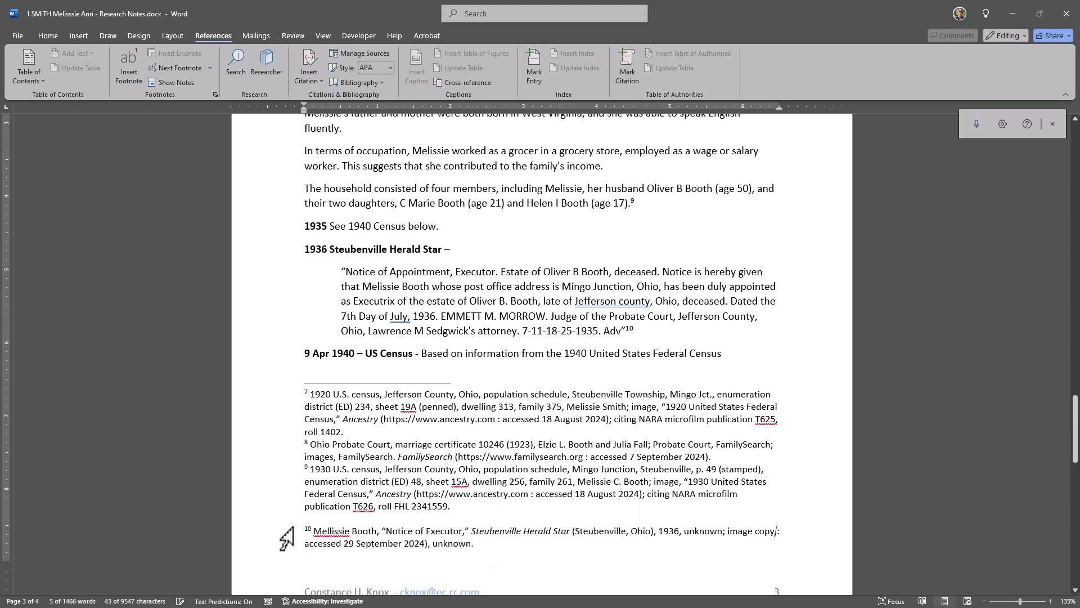
double_click(343, 531)
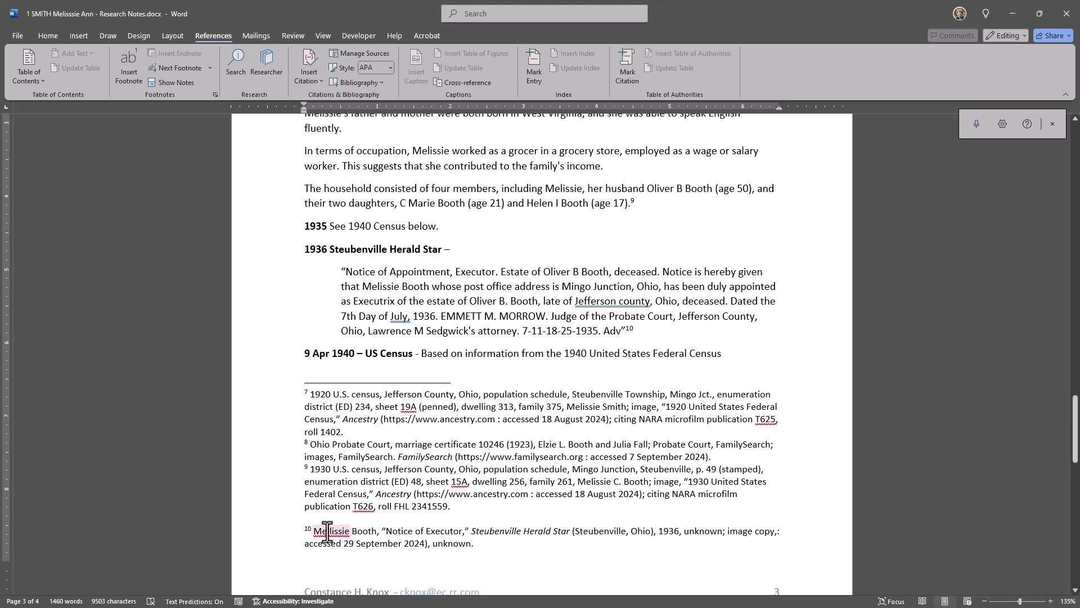
left_click(344, 534)
Complete the newspaper footnote after "unknown" with "uploaded image to Ancestry by", the uploader's name, and the year 2015
left_click(530, 543)
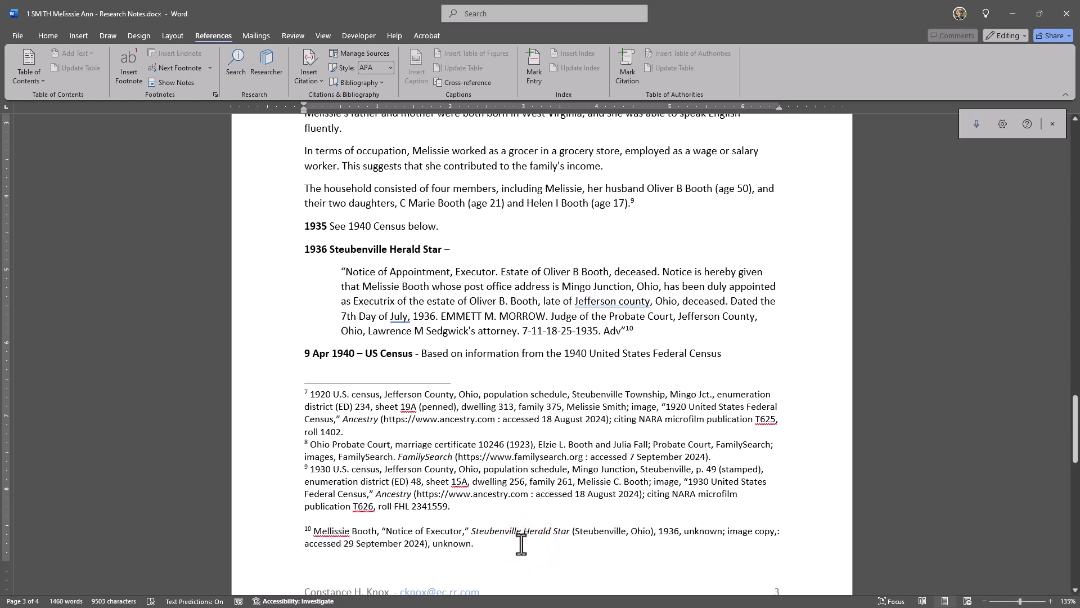
key("BackSpace")
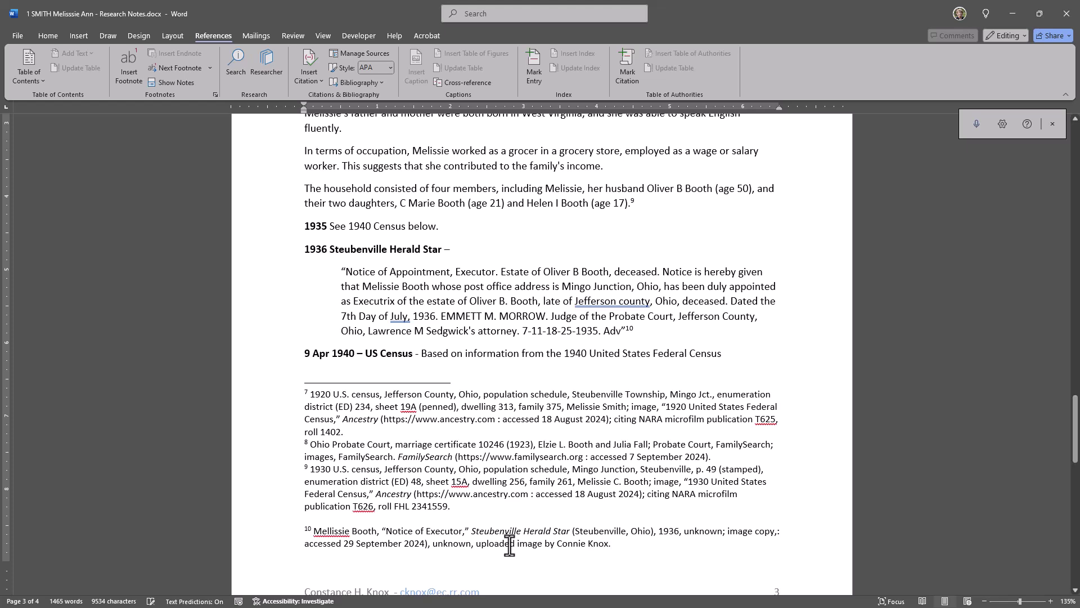
left_click(544, 543)
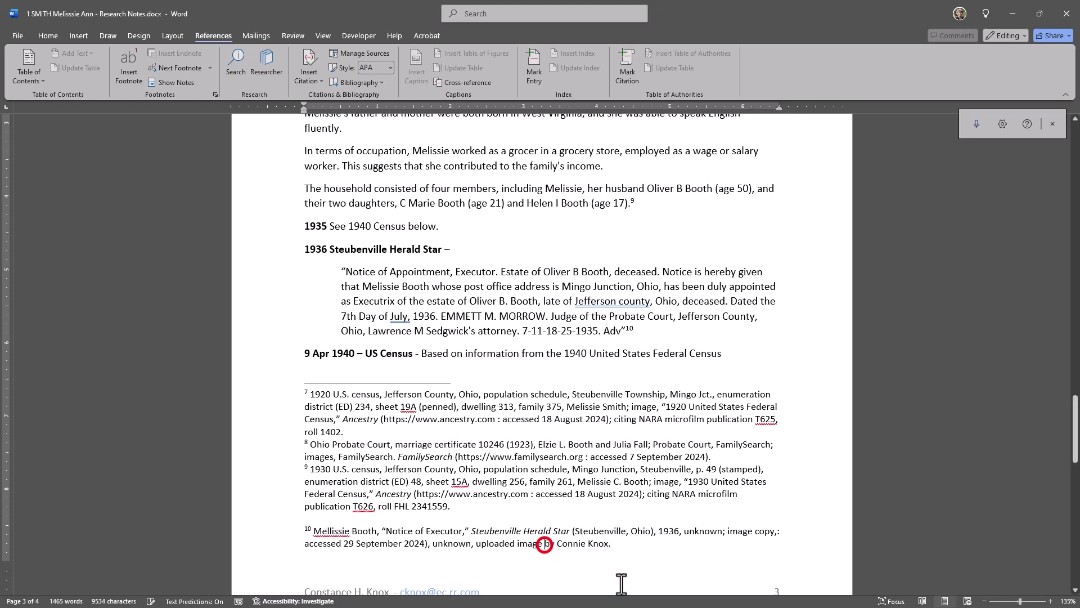
type("to Ancestry")
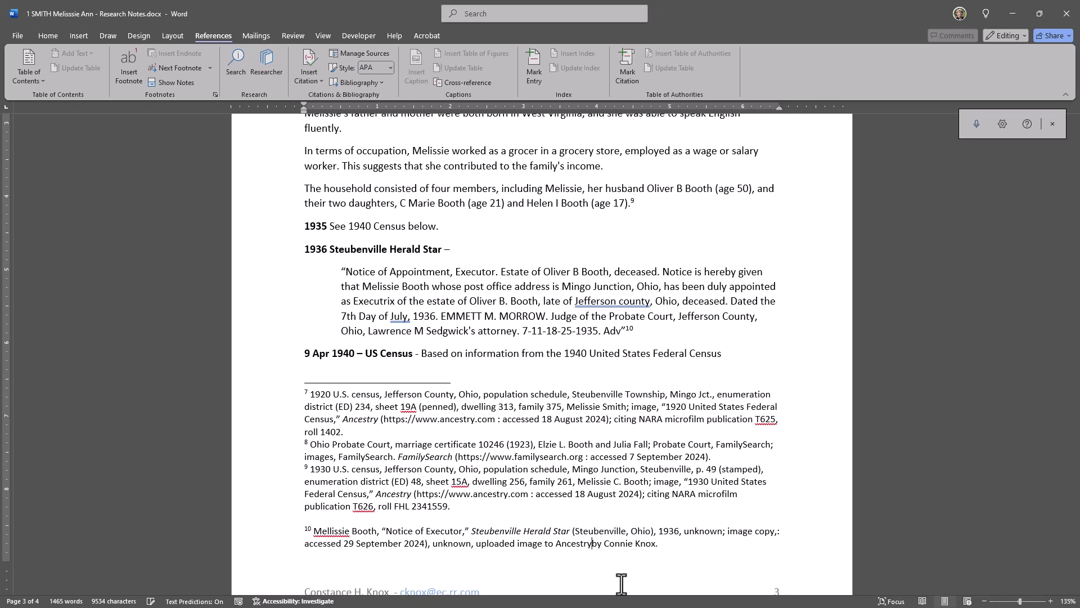
left_click(662, 543)
key("BackSpace")
type(",")
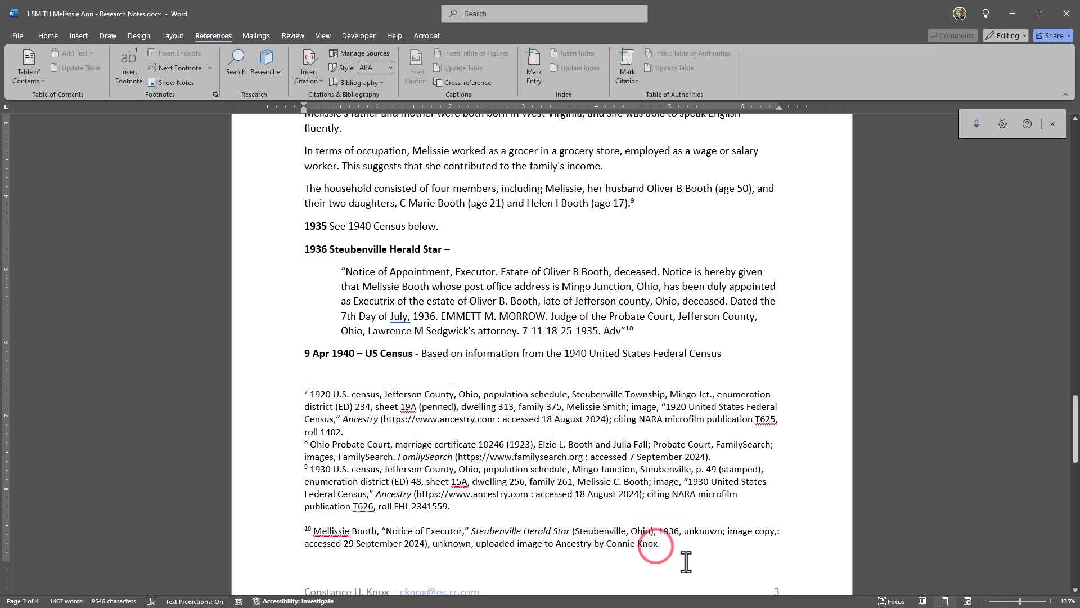
type(" .")
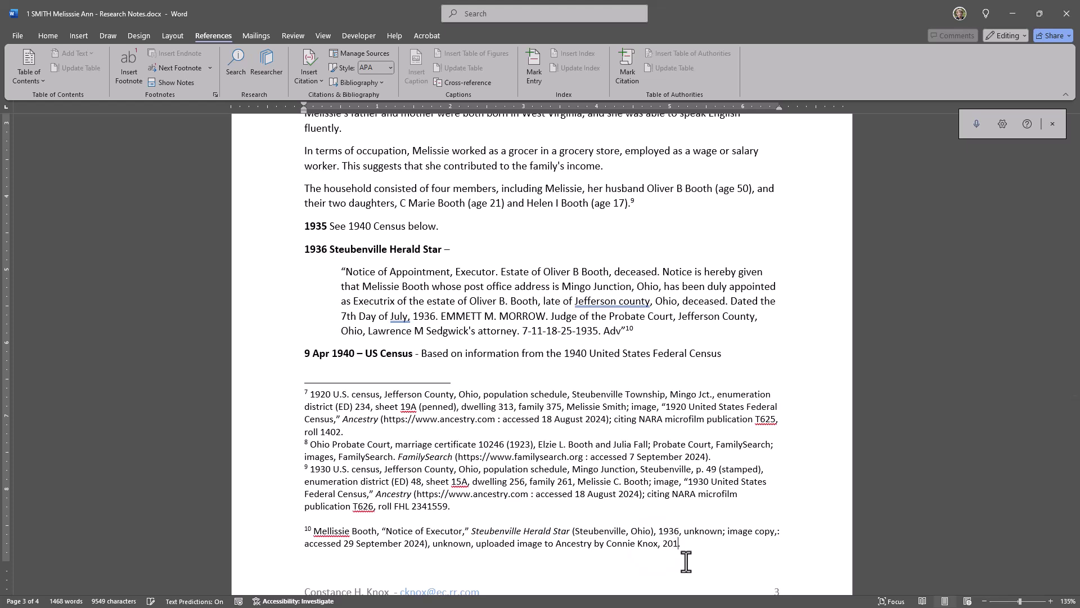
left_click(731, 565)
Delete the "LEFT OFF" reminder about adding newspaper articles from the beginning of the Word research notes
left_click(810, 427)
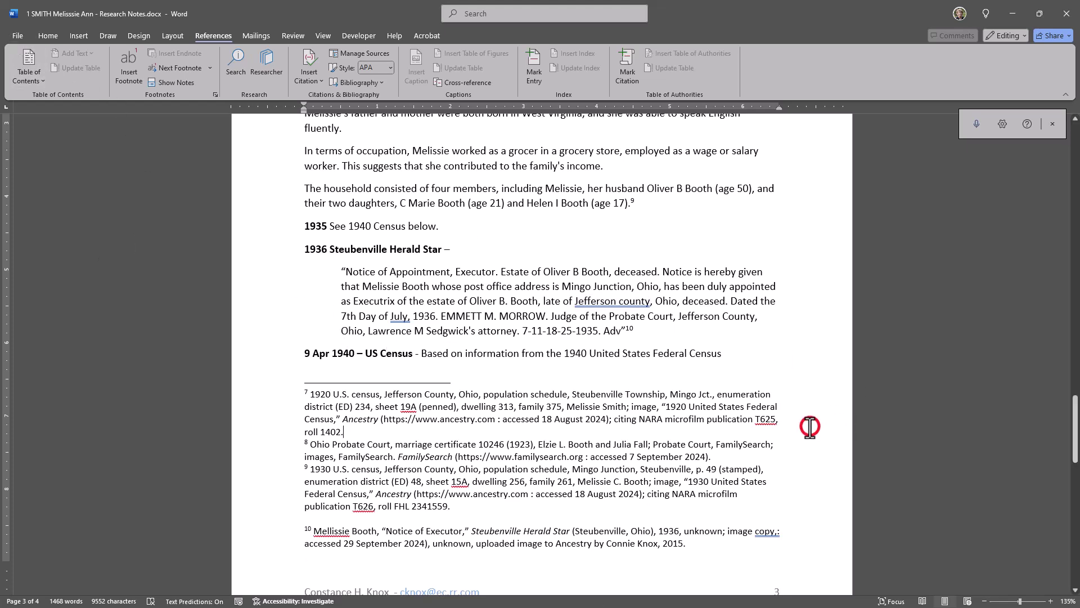
scroll(664, 310, "up", 20)
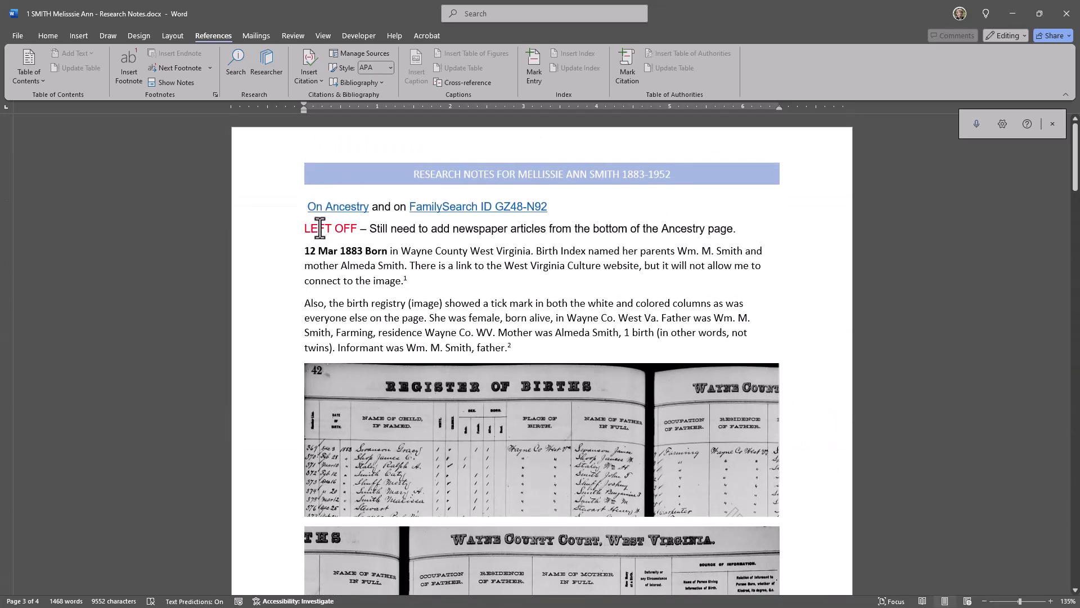
left_click_drag(304, 228, 794, 235)
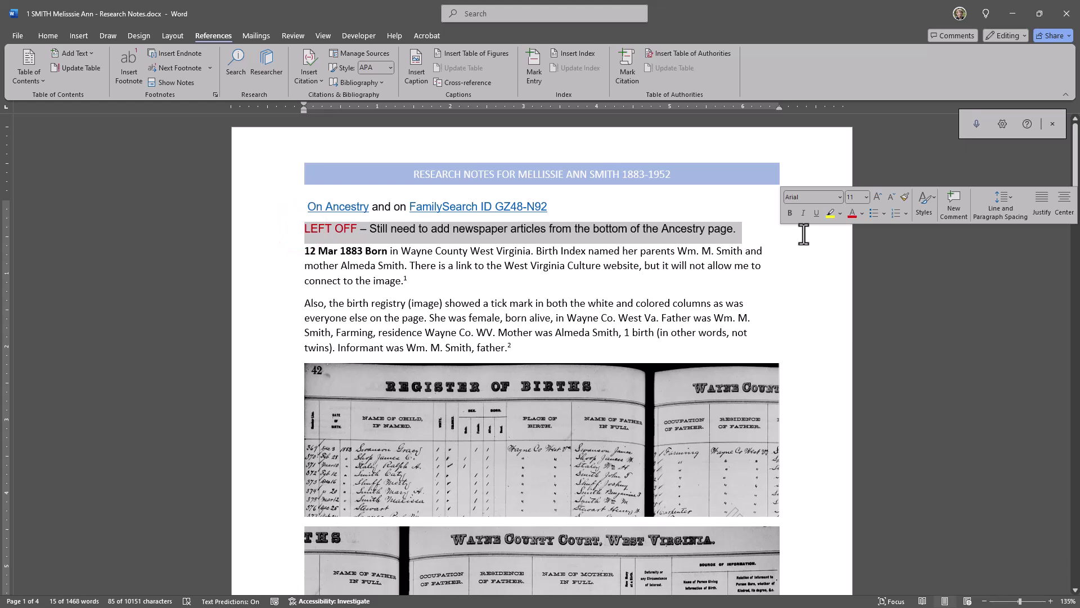
key("Delete")
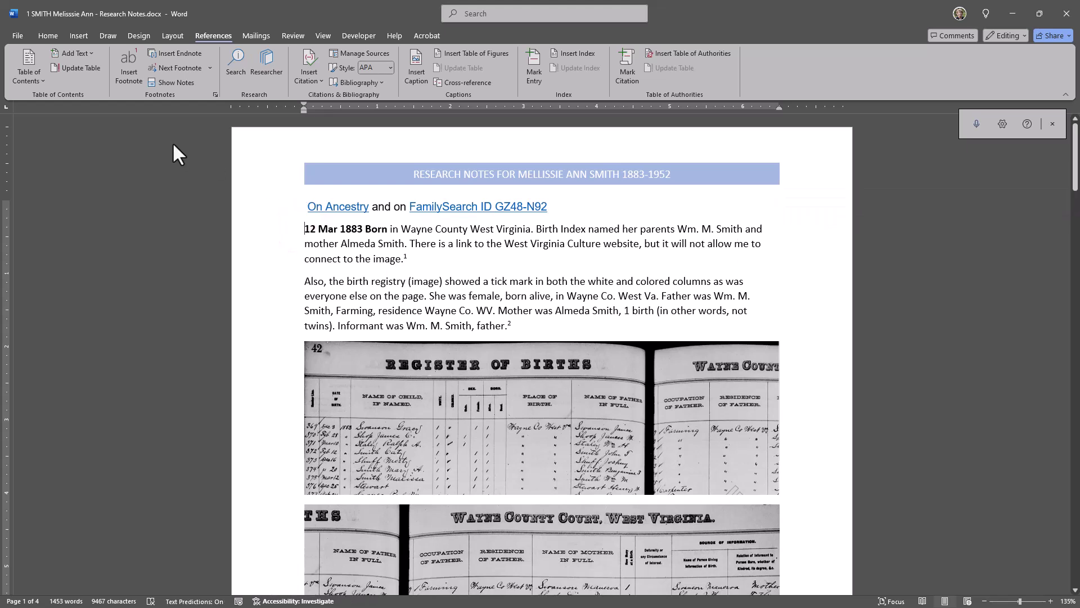
scroll(634, 208, "down", 1)
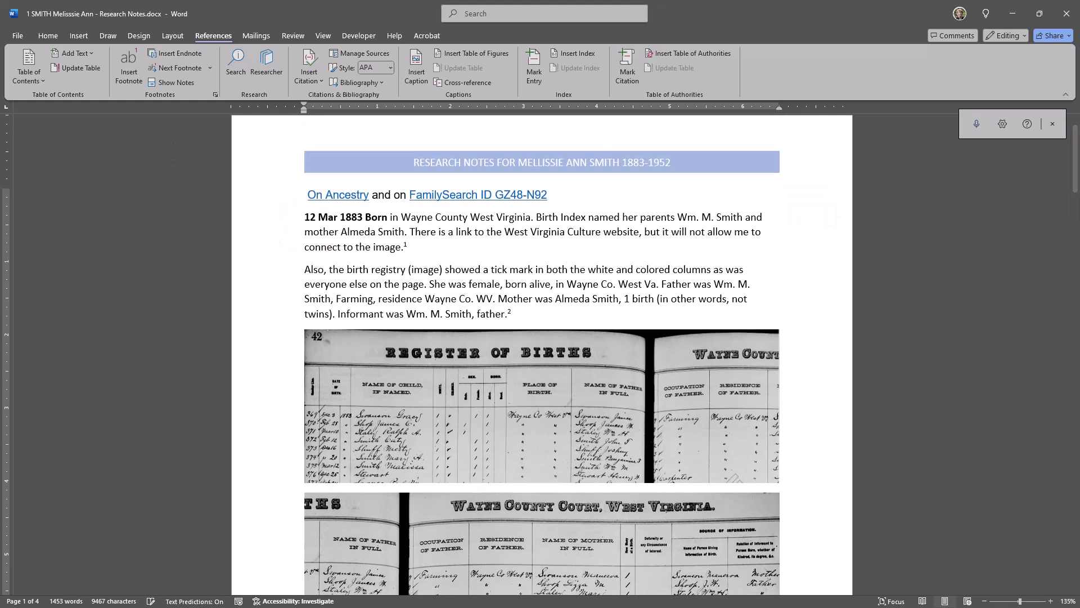
Switch to the browser, close the executor notice image, and open the family tree view from the ancestor's Ancestry profile
left_click(1013, 13)
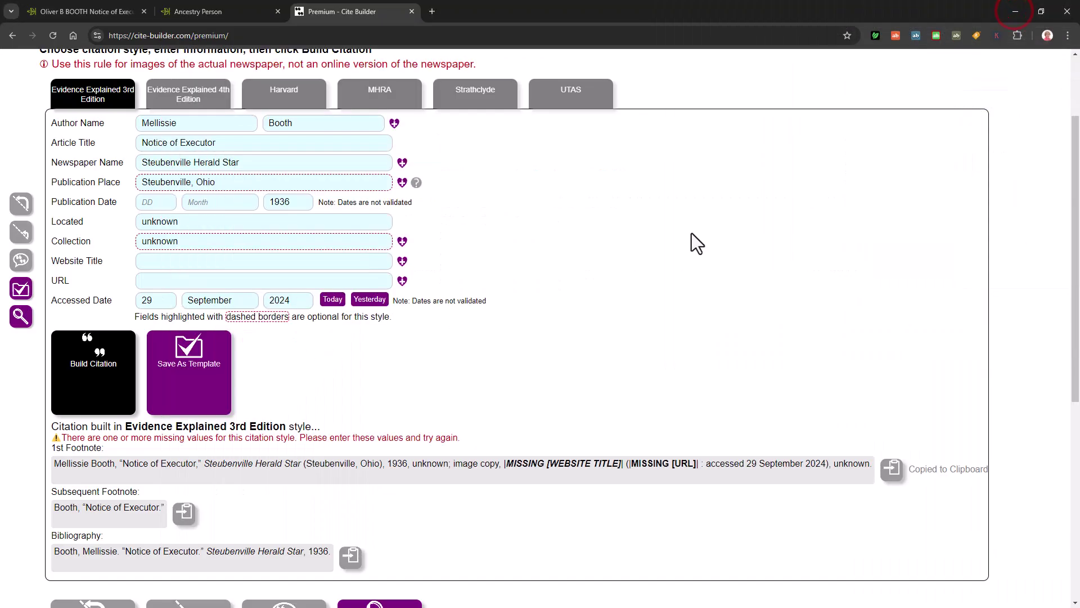
scroll(691, 231, "up", 2)
left_click(87, 11)
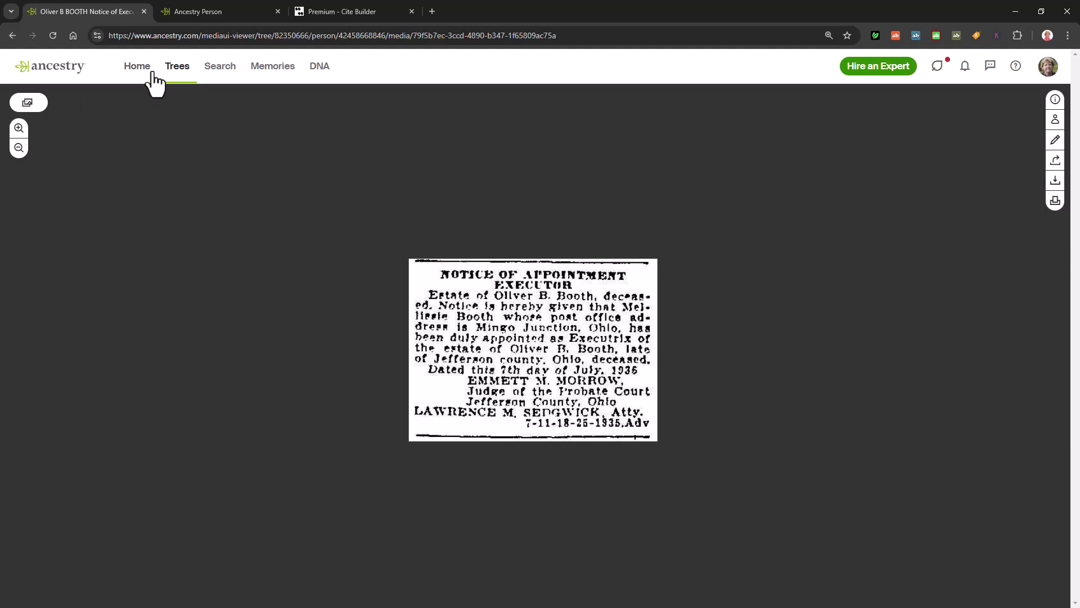
left_click(218, 12)
scroll(415, 253, "up", 15)
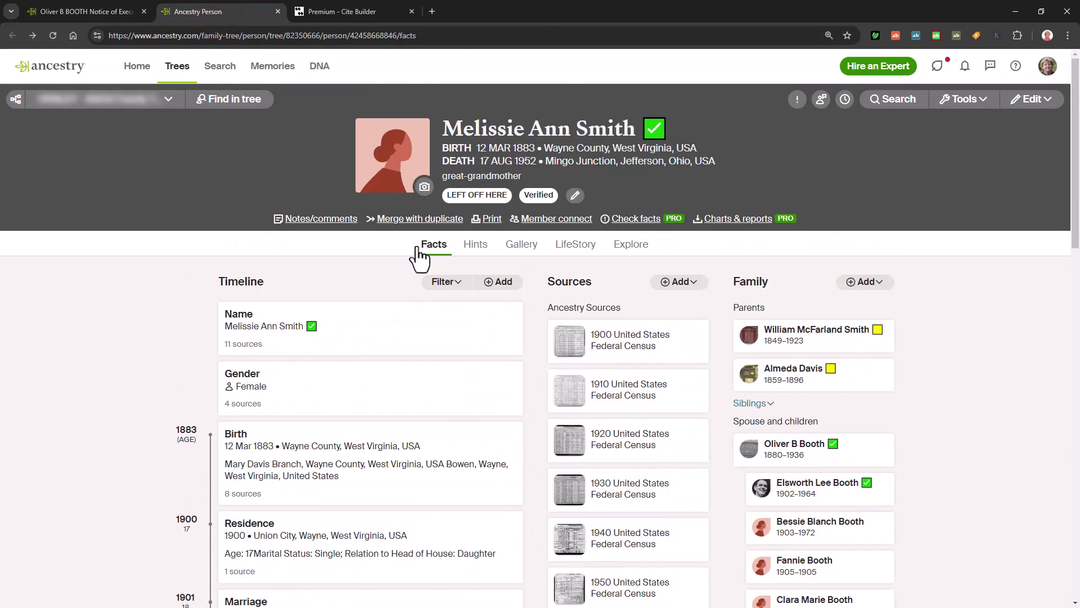
left_click(145, 11)
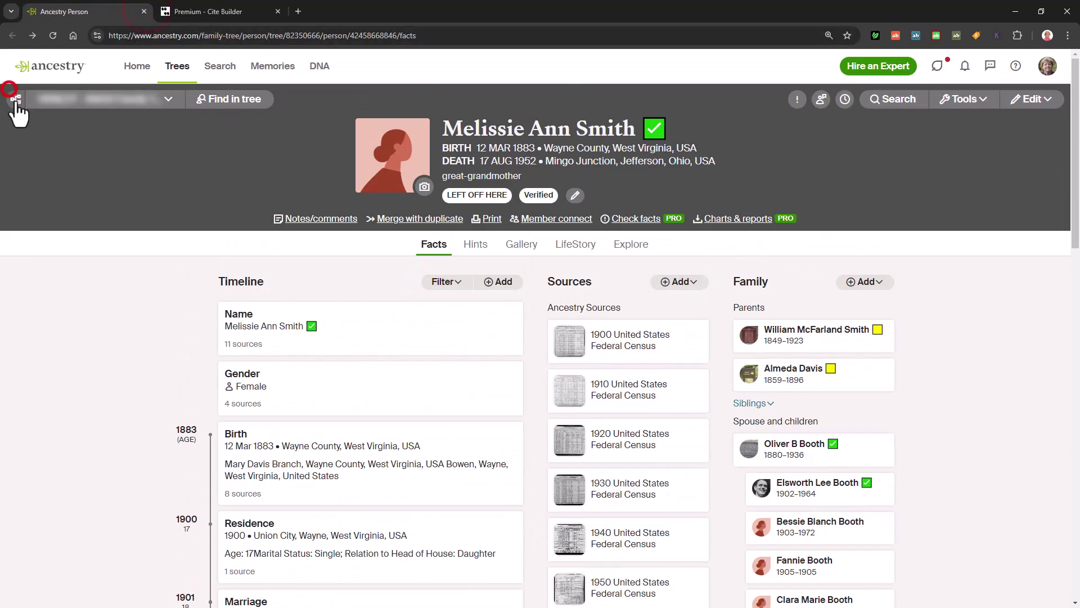
left_click(15, 101)
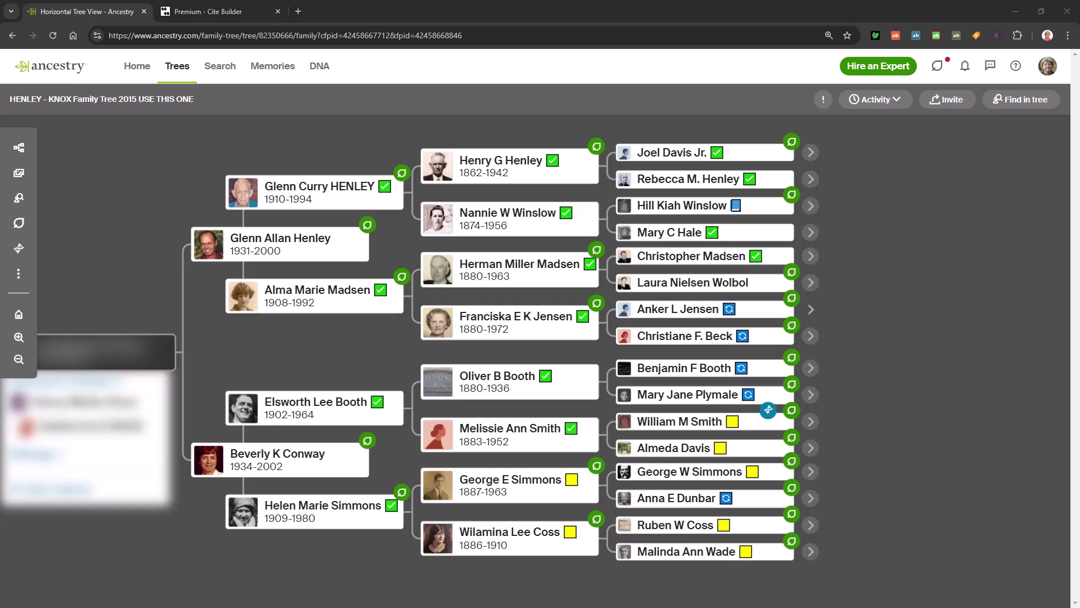
Switch to File Explorer and maximize its window on the "1 GENEALOGY ARCHIVES Docs and Images" folder
key("alt+Tab")
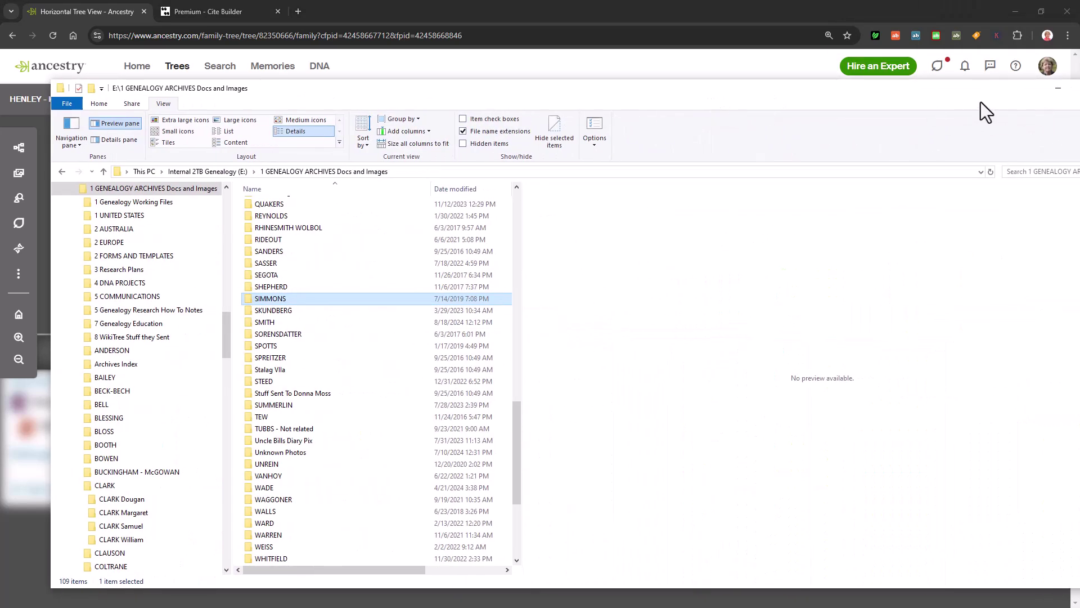
left_click_drag(849, 86, 748, 103)
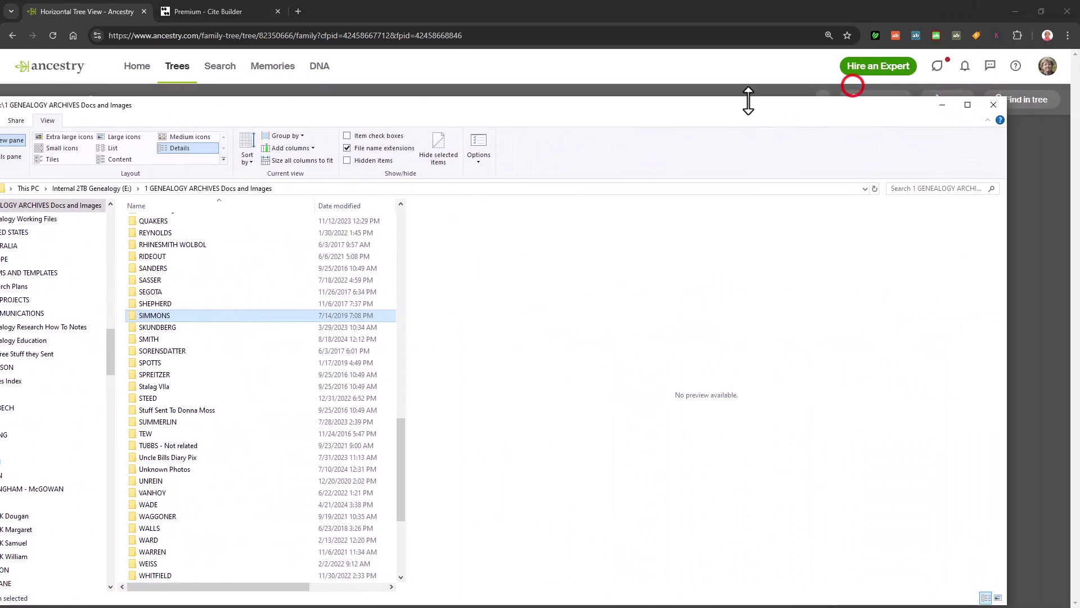
left_click(965, 105)
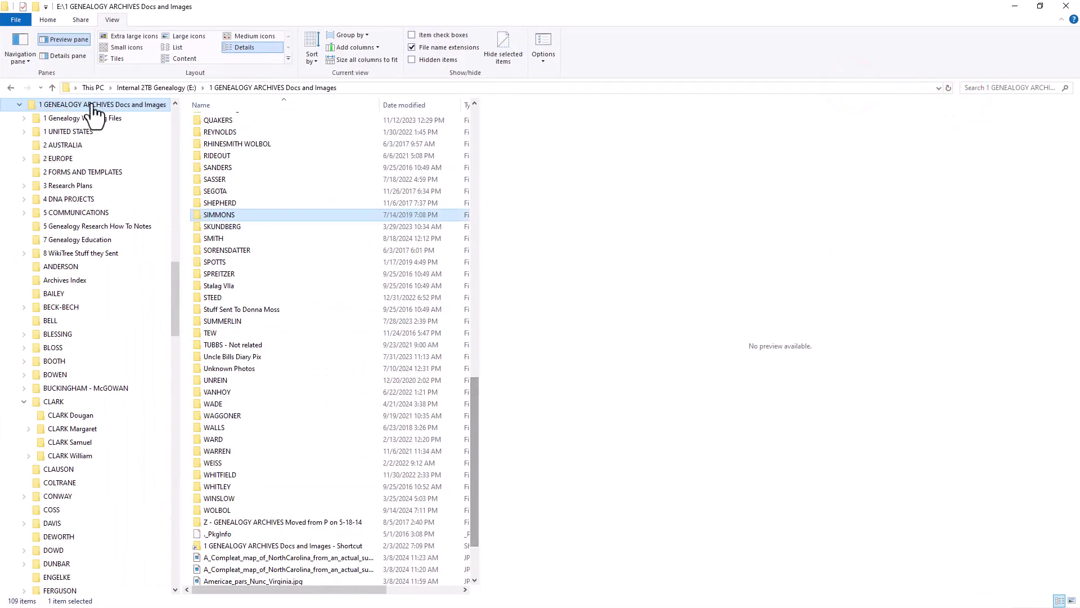
scroll(322, 262, "up", 20)
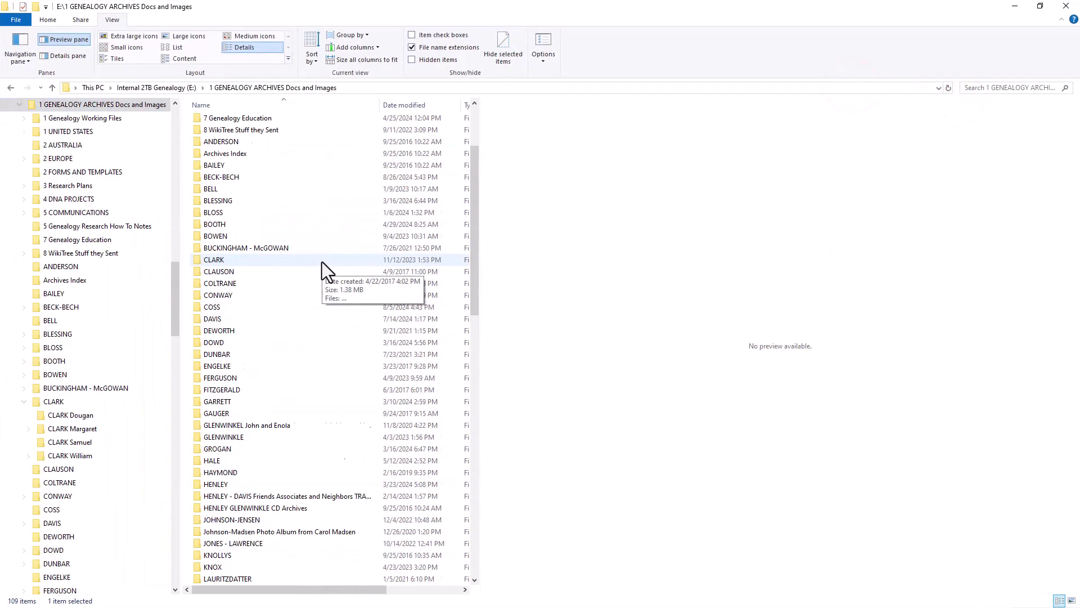
scroll(132, 191, "up", 15)
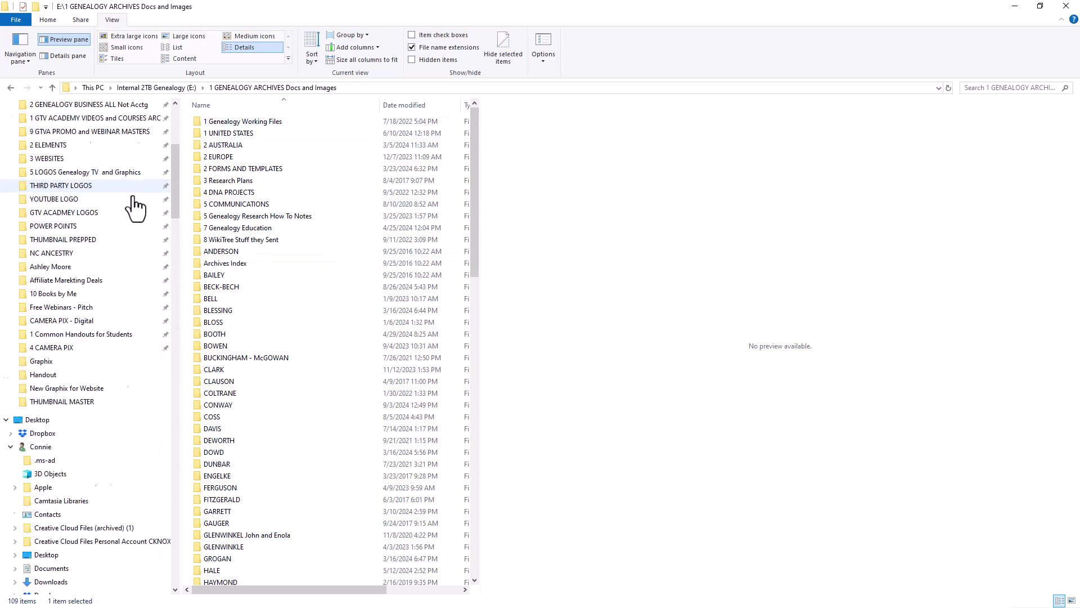
left_click_drag(179, 130, 177, 287)
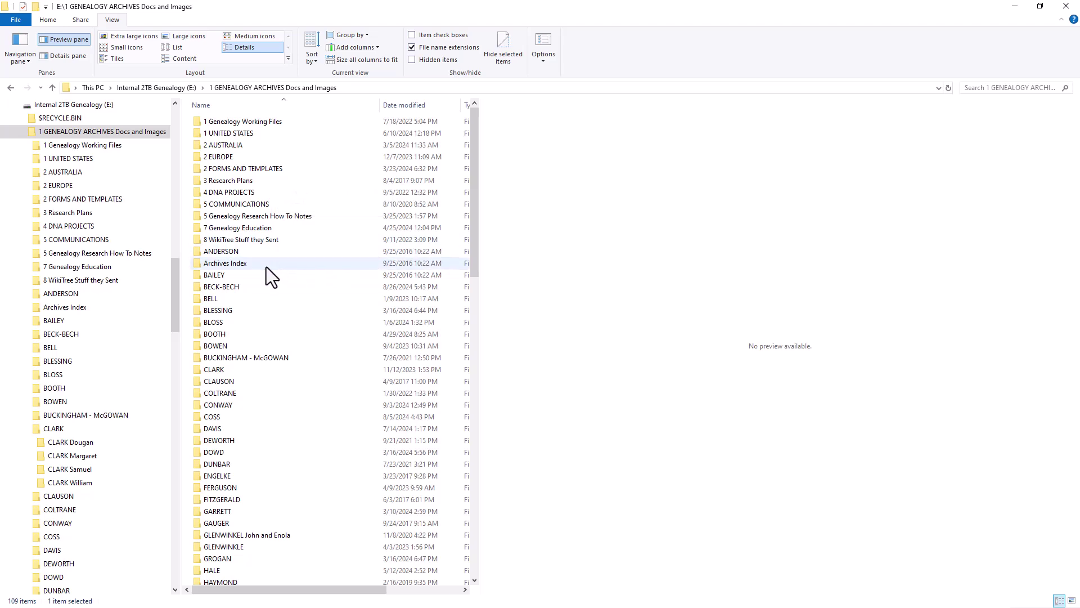
Open the ancestor's own folder inside the SMITH surname folder of the genealogy archives
scroll(266, 267, "down", 5)
scroll(265, 275, "down", 6)
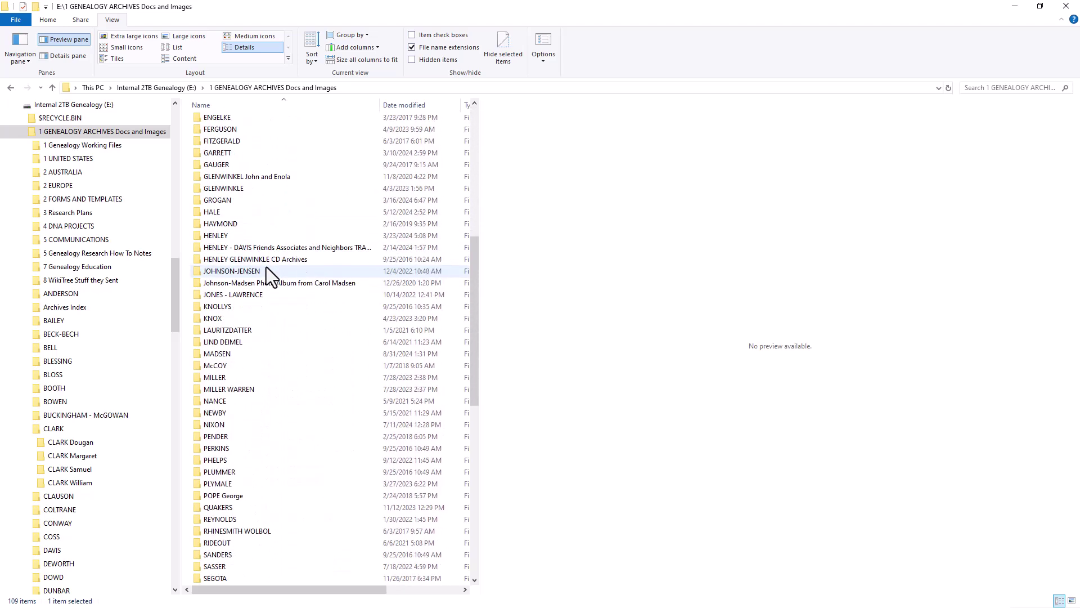
scroll(301, 271, "down", 1)
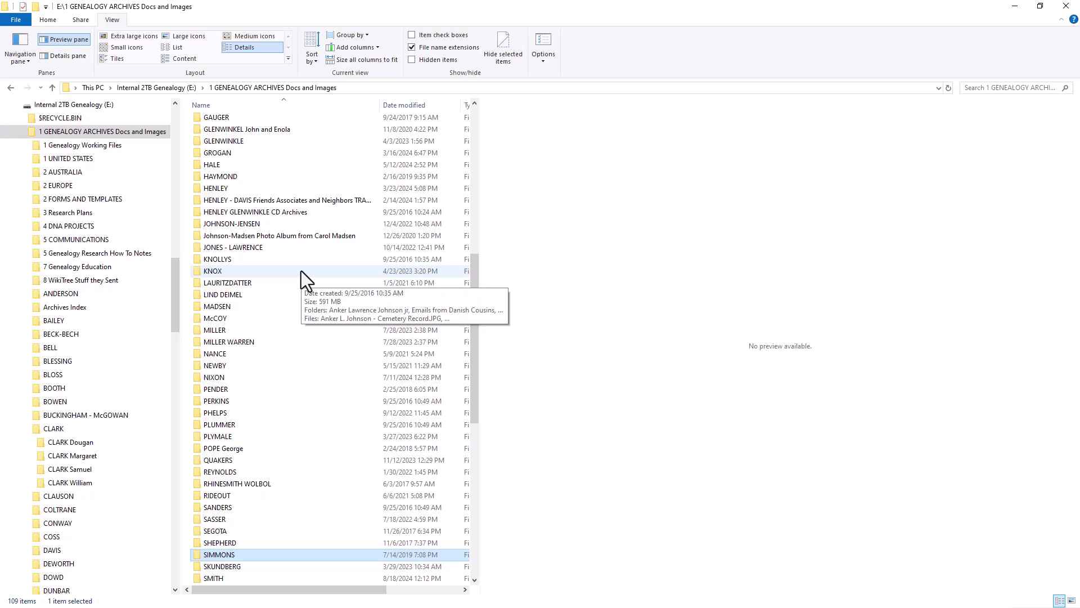
scroll(301, 271, "down", 4)
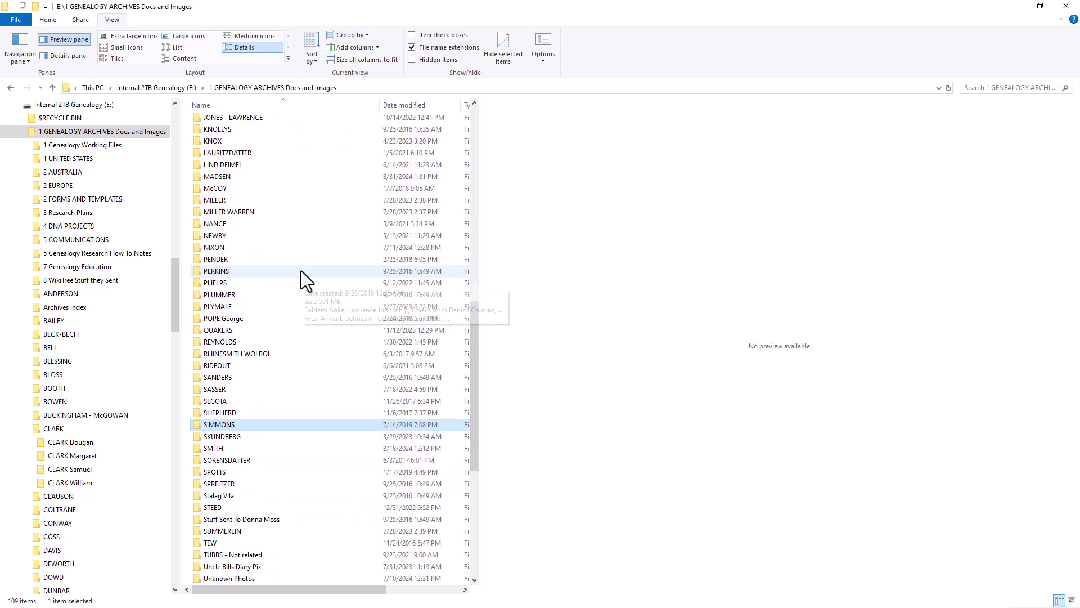
scroll(292, 422, "down", 1)
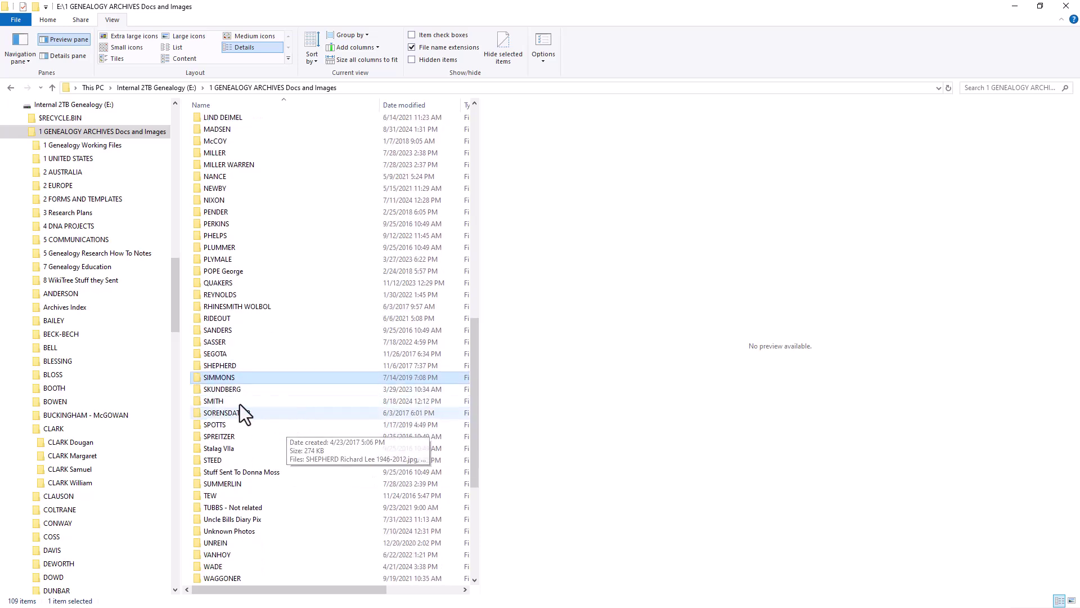
left_click(197, 401)
double_click(195, 403)
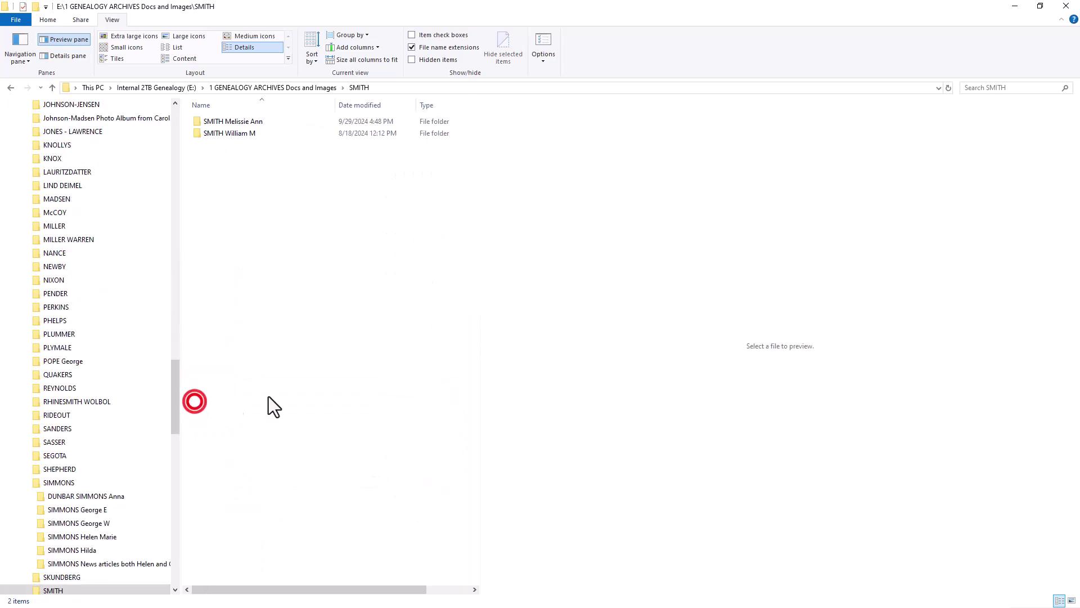
double_click(198, 121)
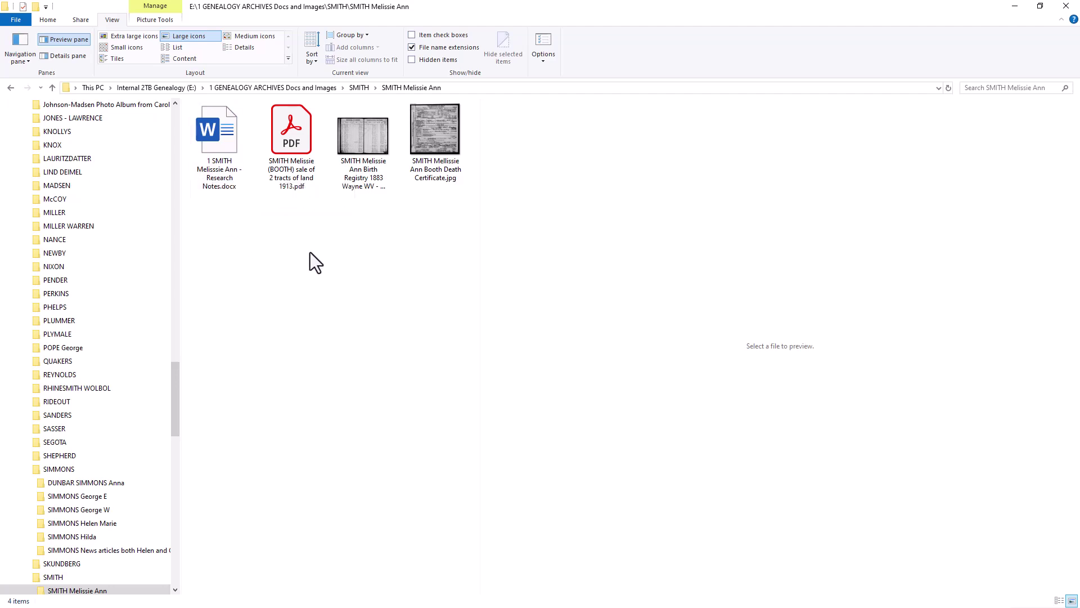
Show the ancestor's files in Details view, widening the Name column and the file list to reveal full file names and dates
left_click(231, 46)
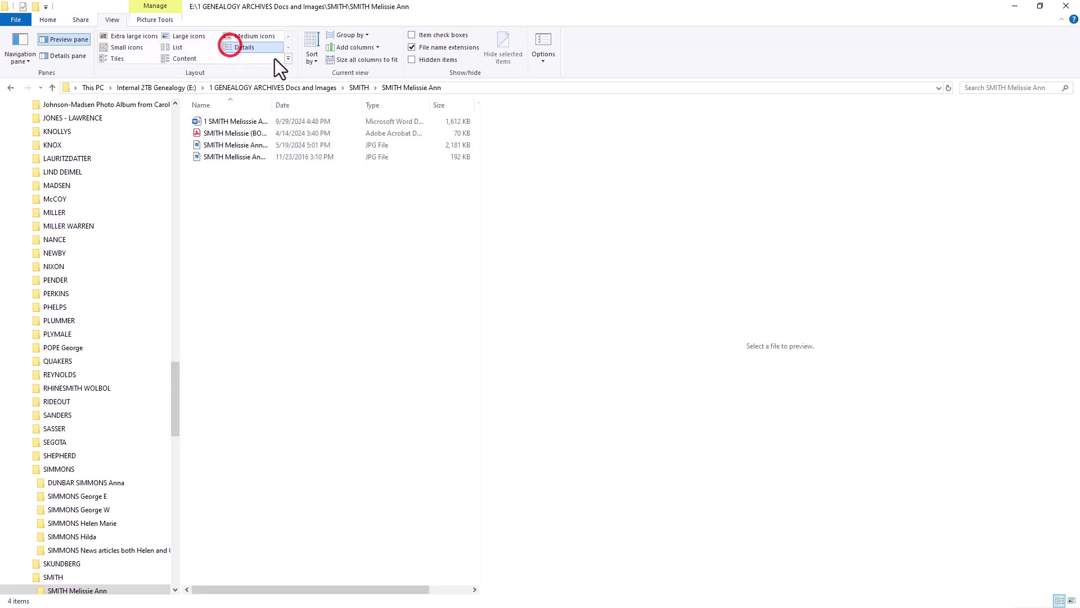
left_click_drag(275, 107, 454, 107)
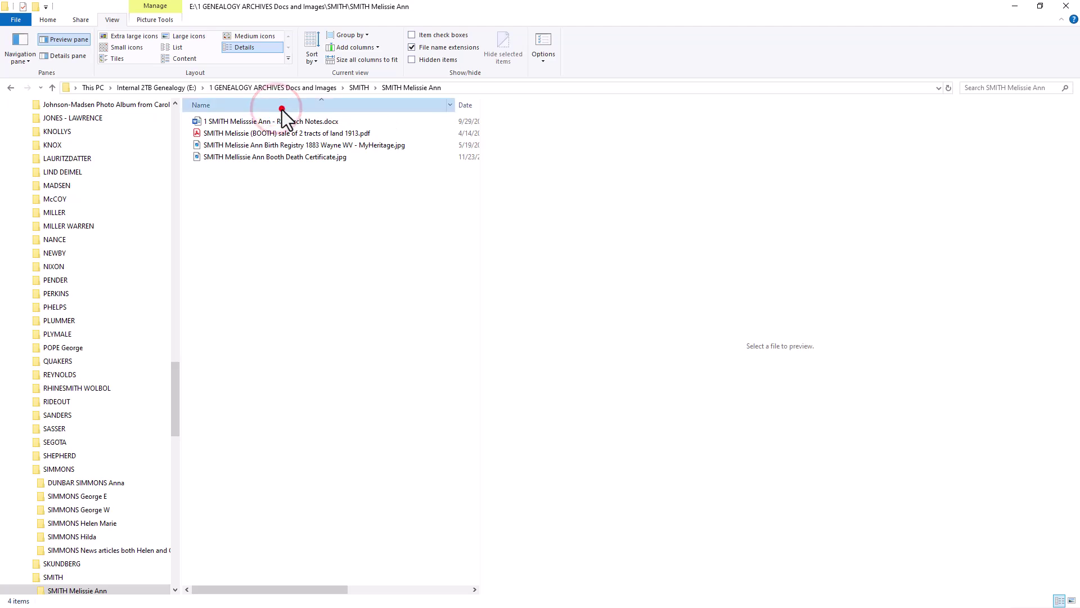
left_click(282, 110)
left_click(249, 102)
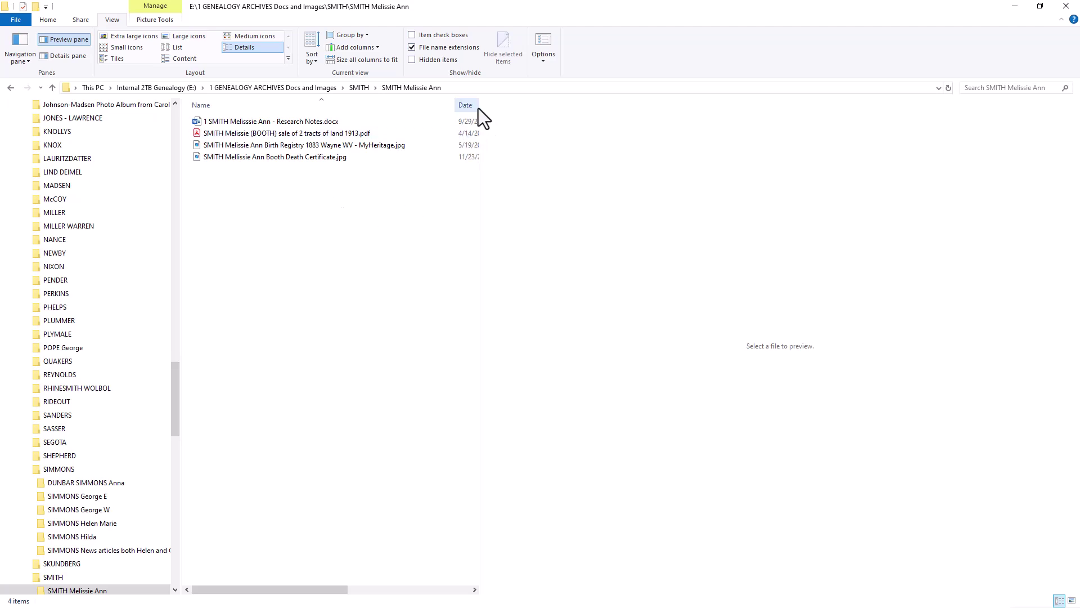
left_click_drag(481, 112, 635, 129)
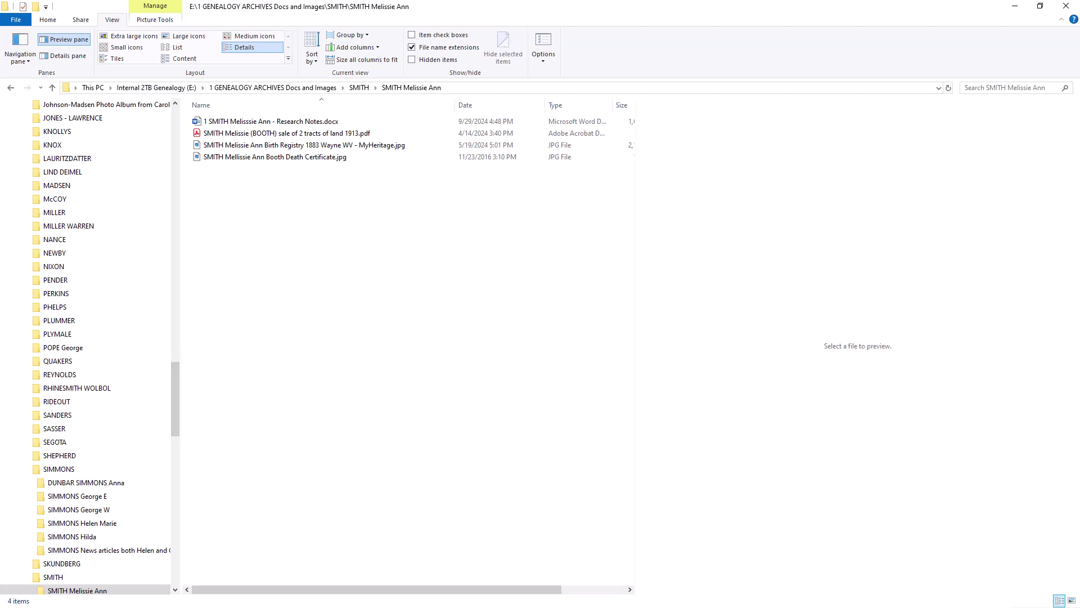
left_click(1016, 7)
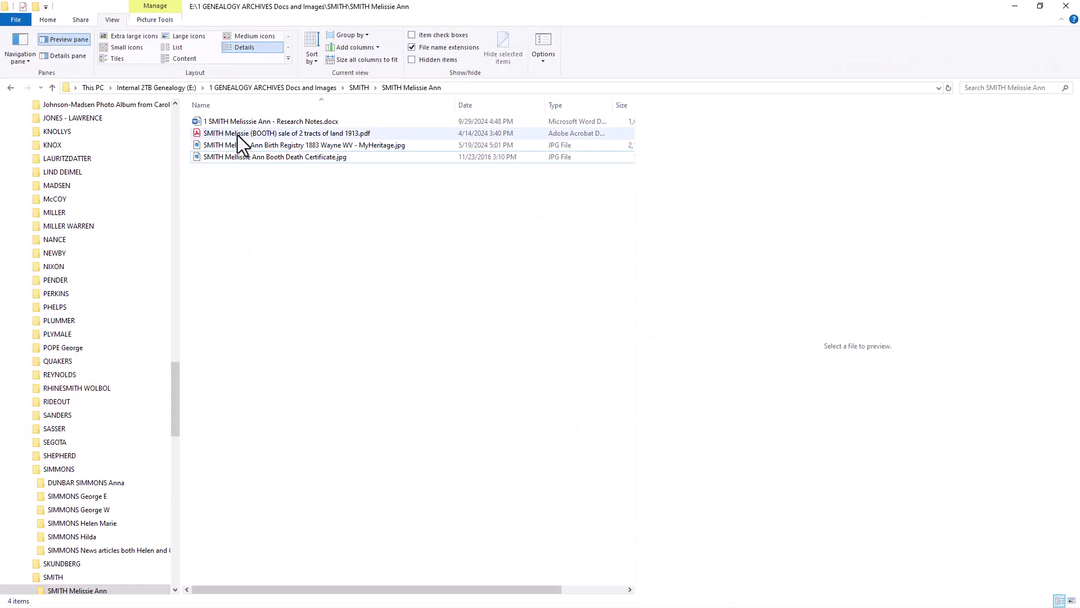
Open the PDF about the 1913 sale of 2 tracts of land and preview the 1883 Wayne WV birth registry image
double_click(215, 132)
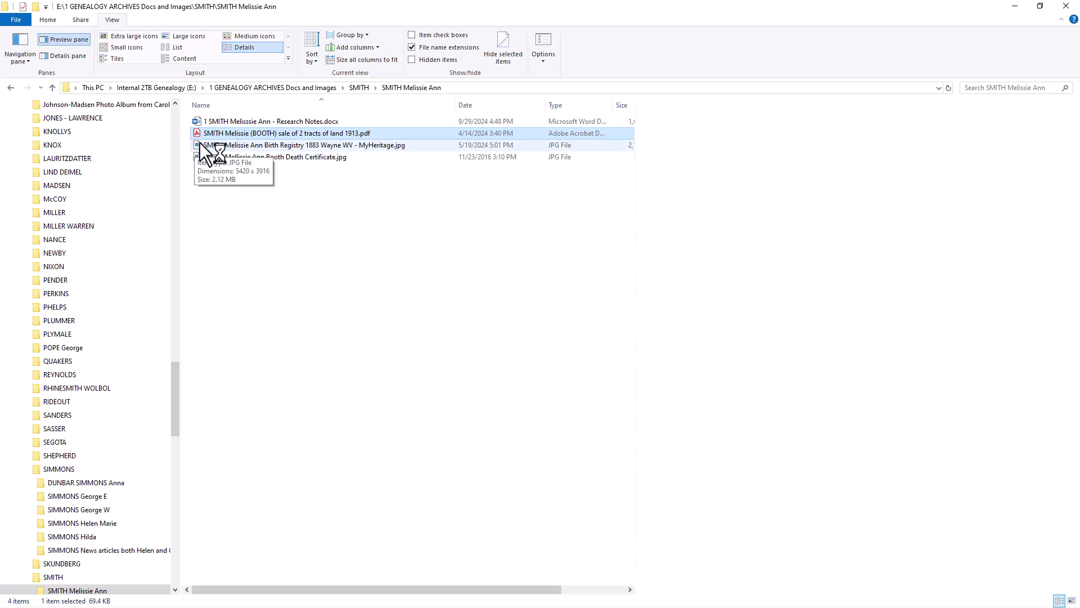
left_click(332, 147)
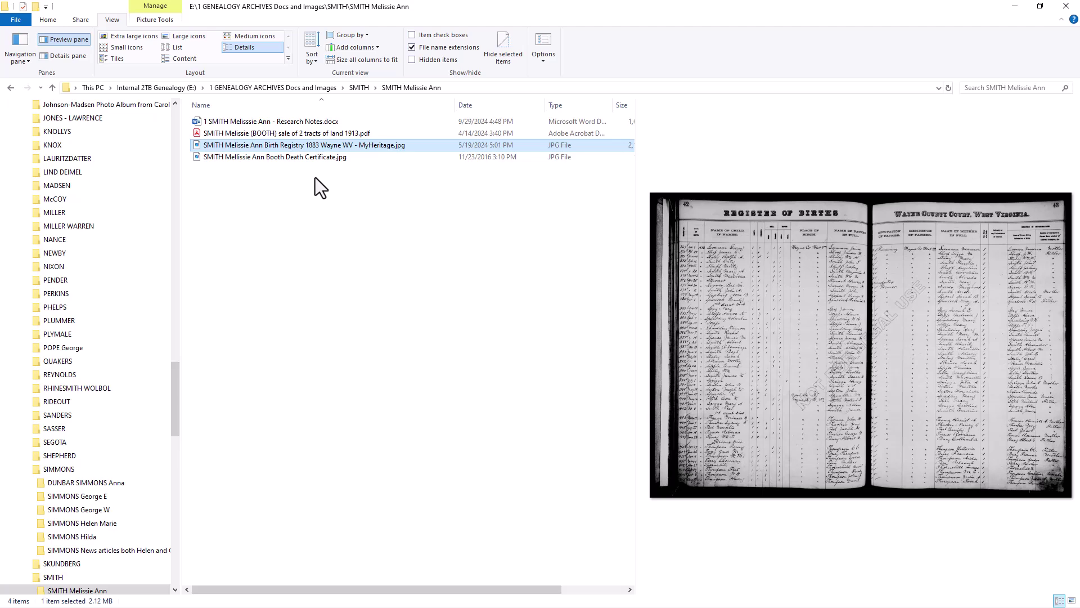
In the BOOTH surname folder, open the folder of the husband who died in 1936 and preview his estate notice clipping
left_click(297, 87)
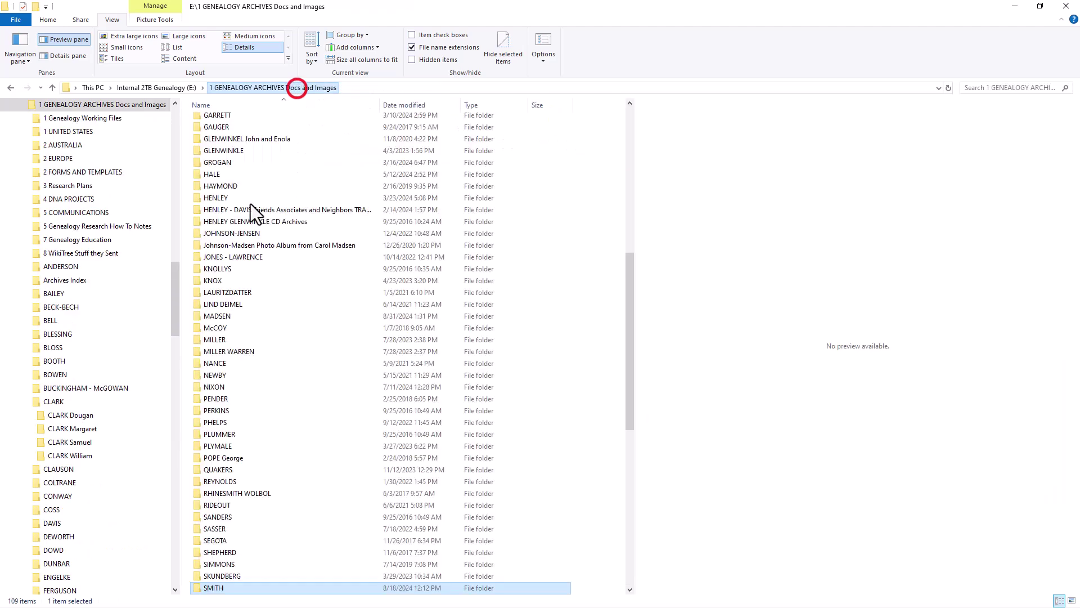
scroll(230, 217, "up", 11)
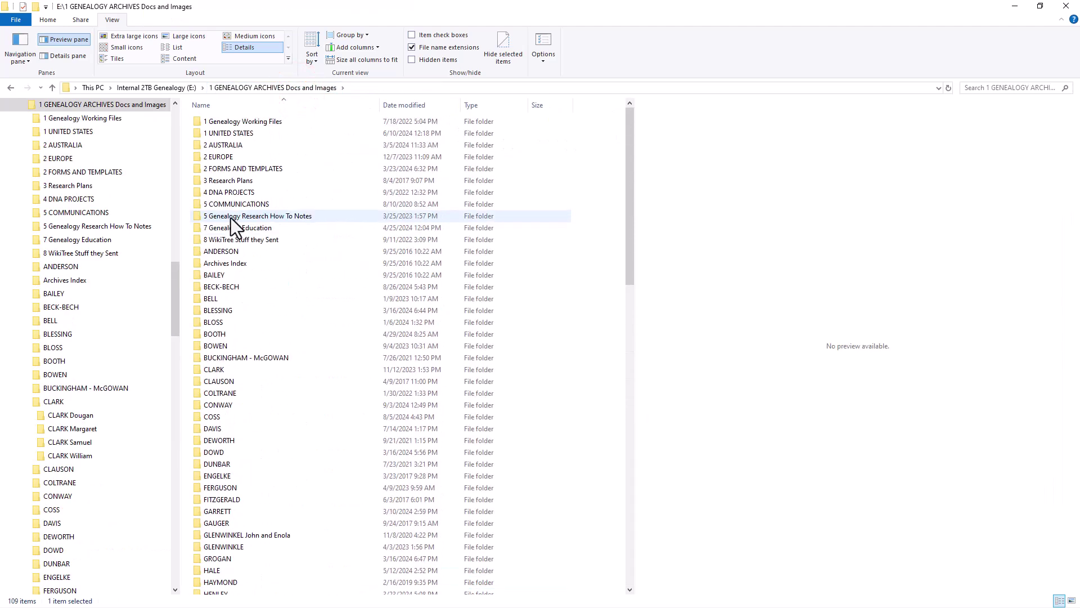
double_click(203, 333)
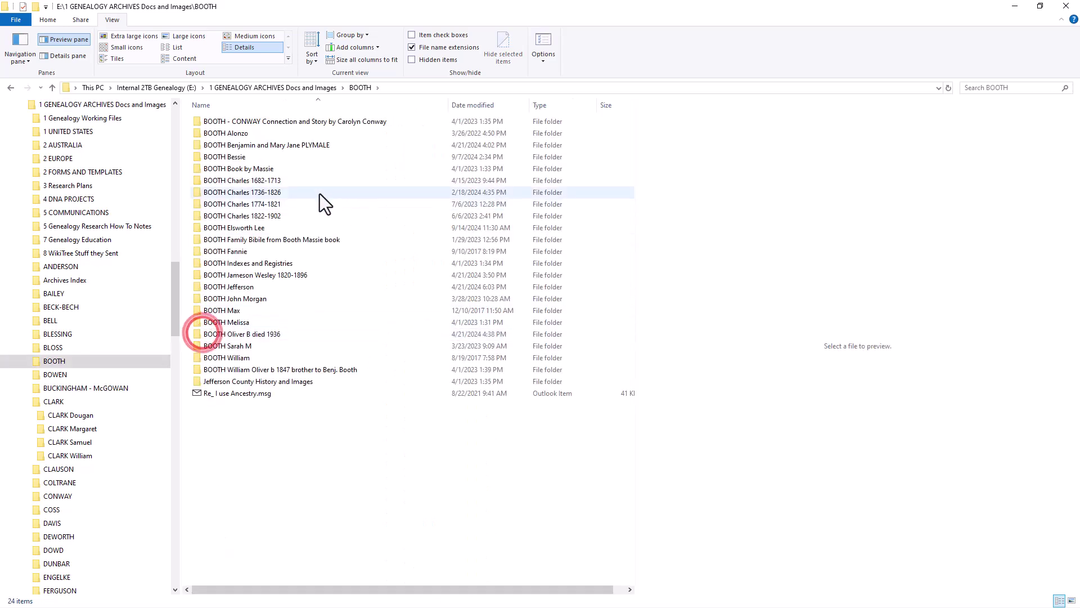
double_click(202, 333)
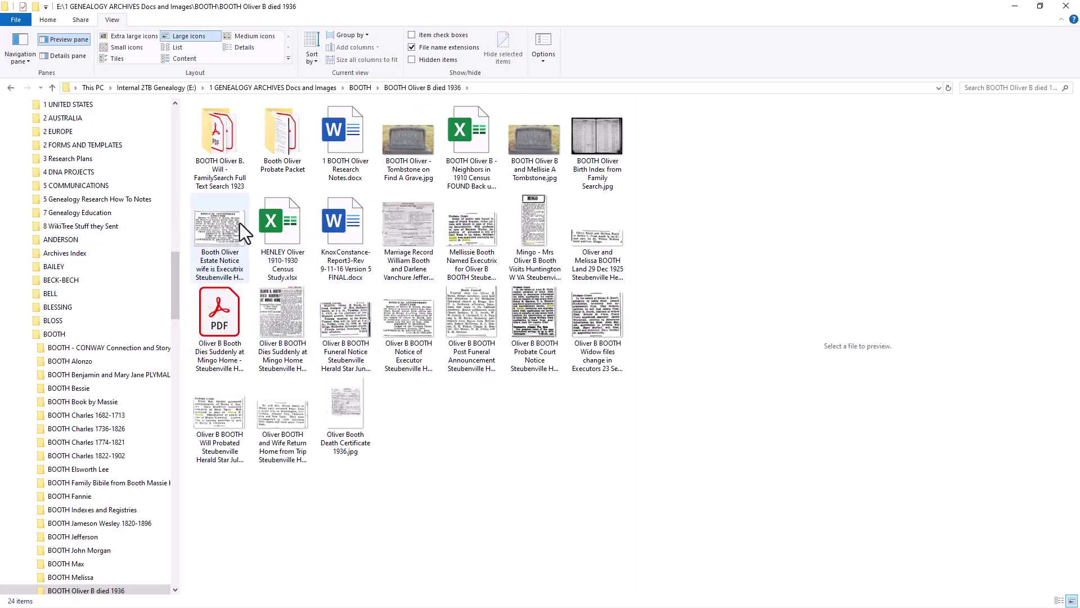
left_click(212, 234)
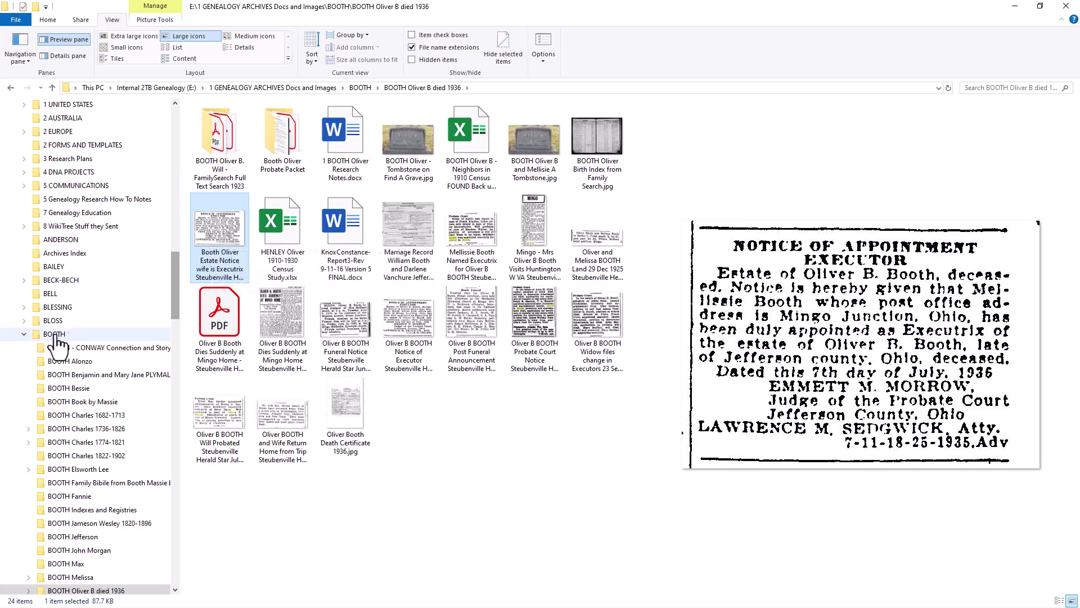
Collapse the BOOTH folder tree and return to the ancestor's folder under SMITH
left_click(23, 334)
scroll(97, 335, "down", 12)
scroll(96, 334, "down", 8)
scroll(73, 413, "down", 3)
left_click(72, 375)
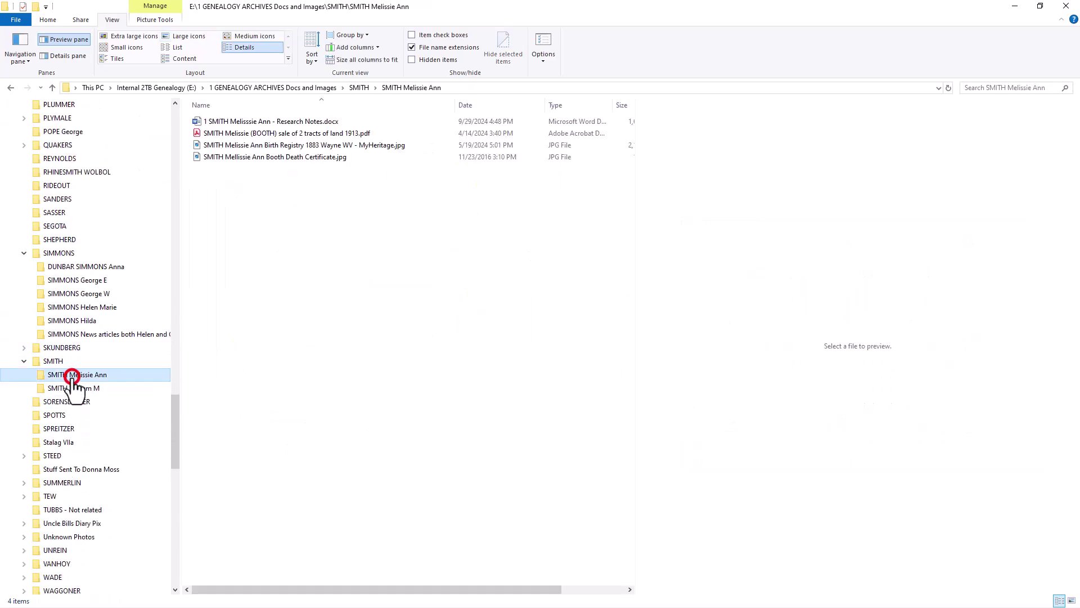
Paste the copied 1936 estate notice clipping of the husband into the ancestor's folder under SMITH
left_click(354, 298)
key("ctrl+v")
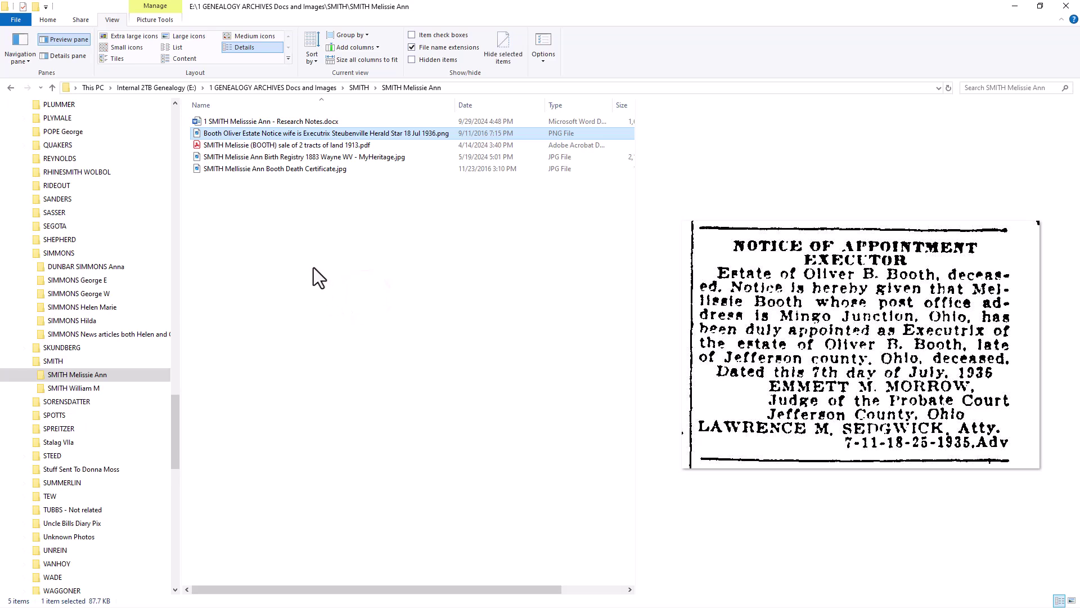
From the main genealogy archives folder, open the BOOTH folder of the husband who died in 1936, and return to the Ancestry family tree
left_click(359, 87)
left_click(284, 87)
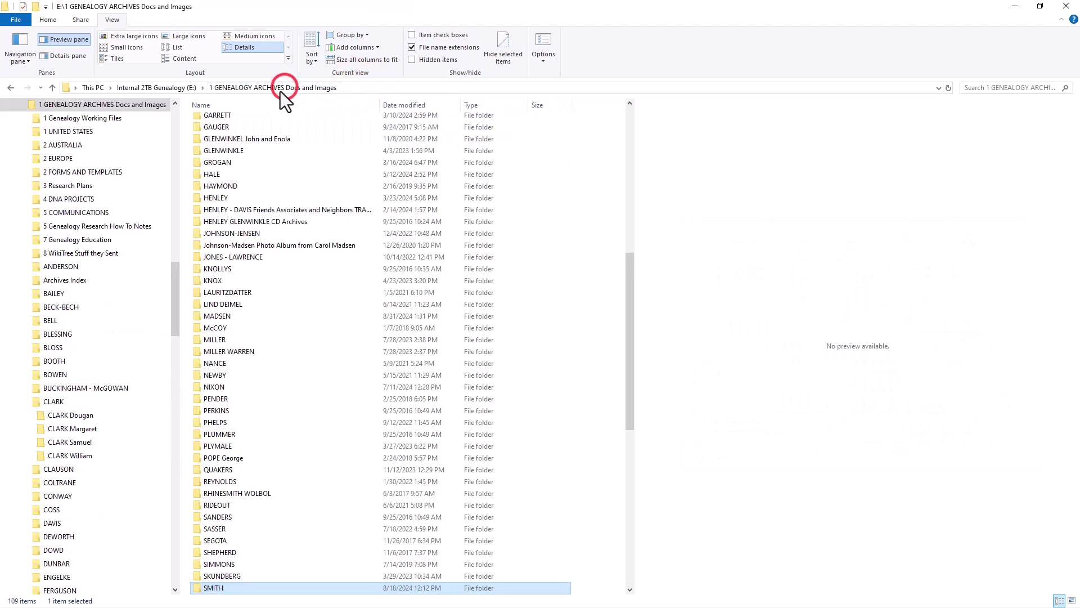
scroll(288, 296, "down", 1)
scroll(288, 296, "up", 12)
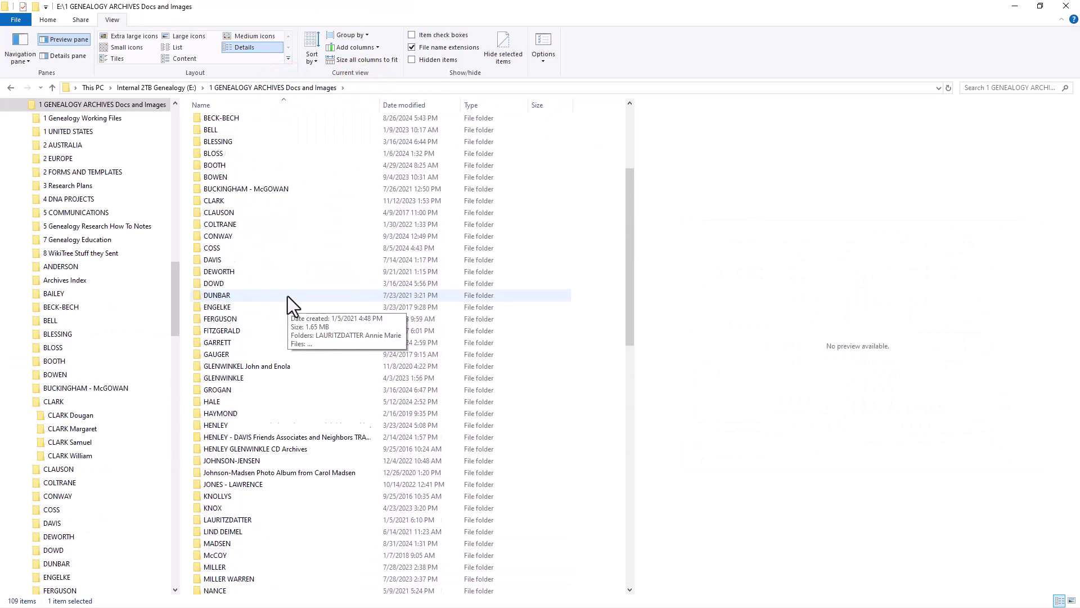
scroll(288, 296, "up", 1)
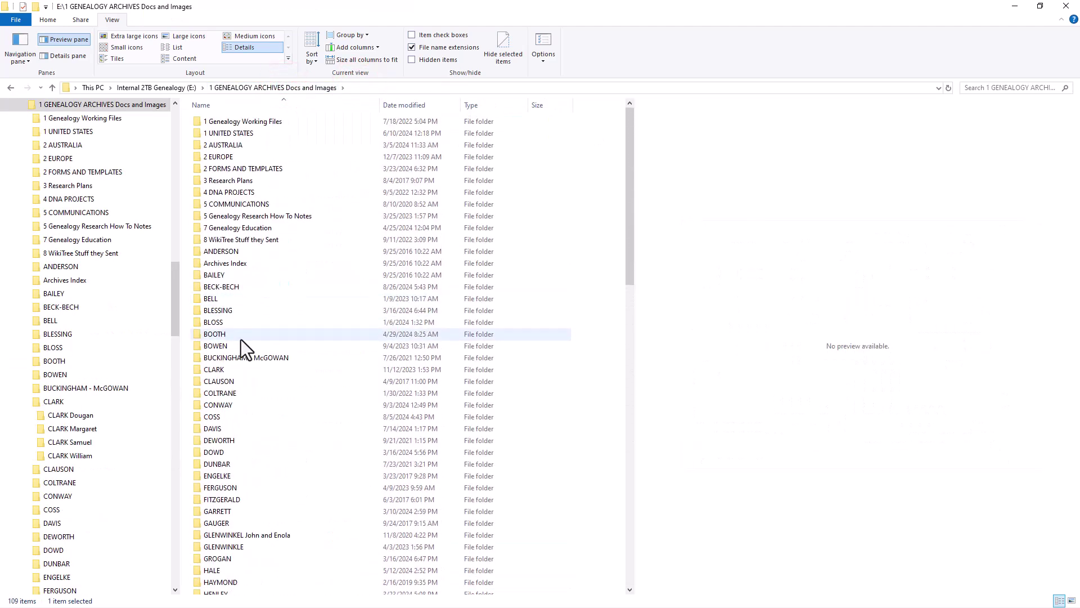
double_click(201, 332)
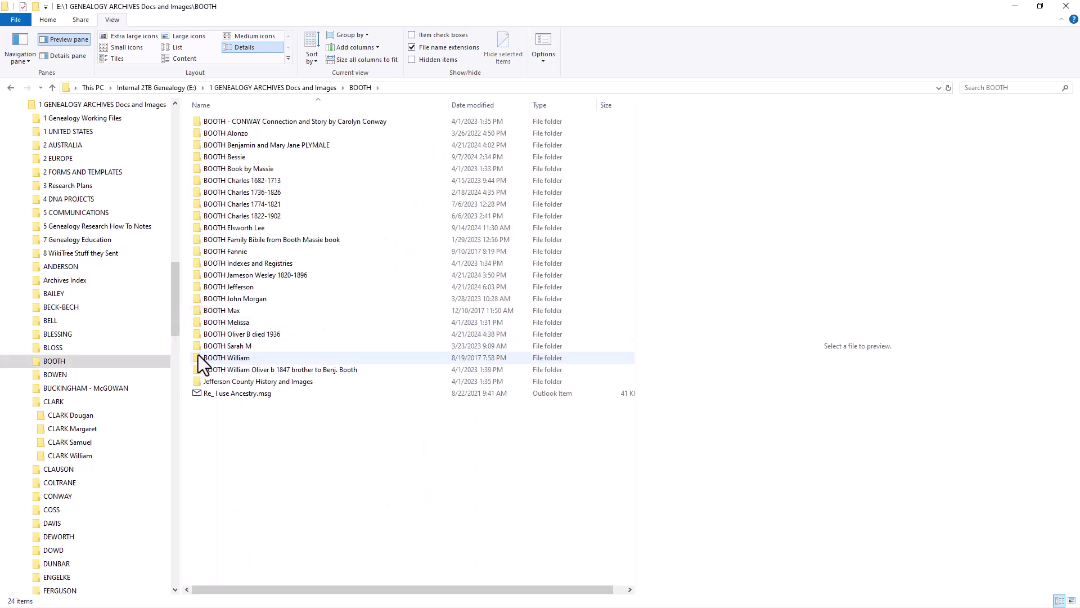
double_click(201, 333)
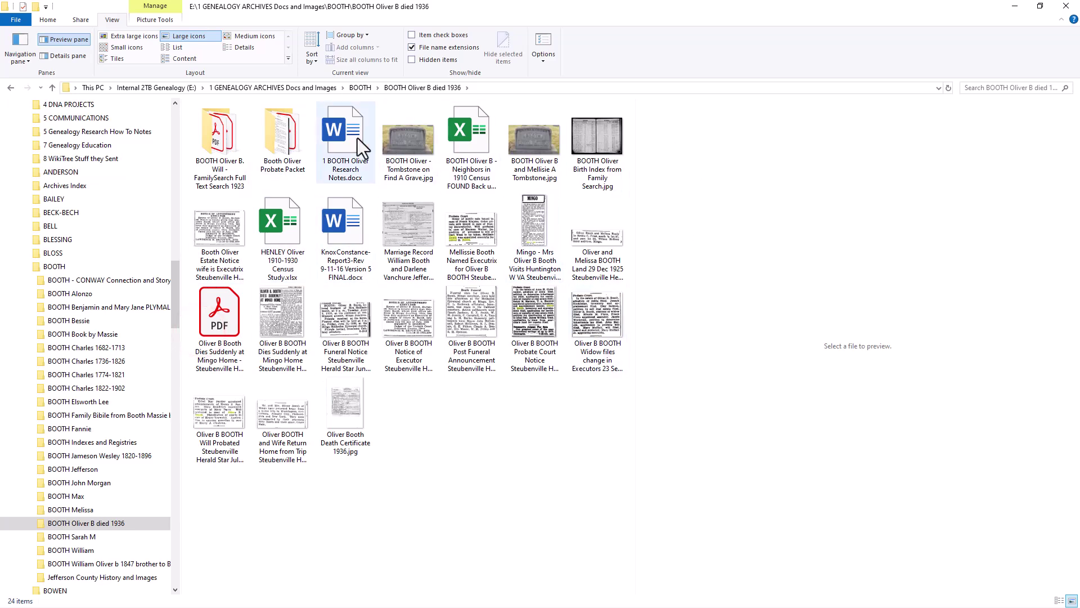
left_click(1017, 7)
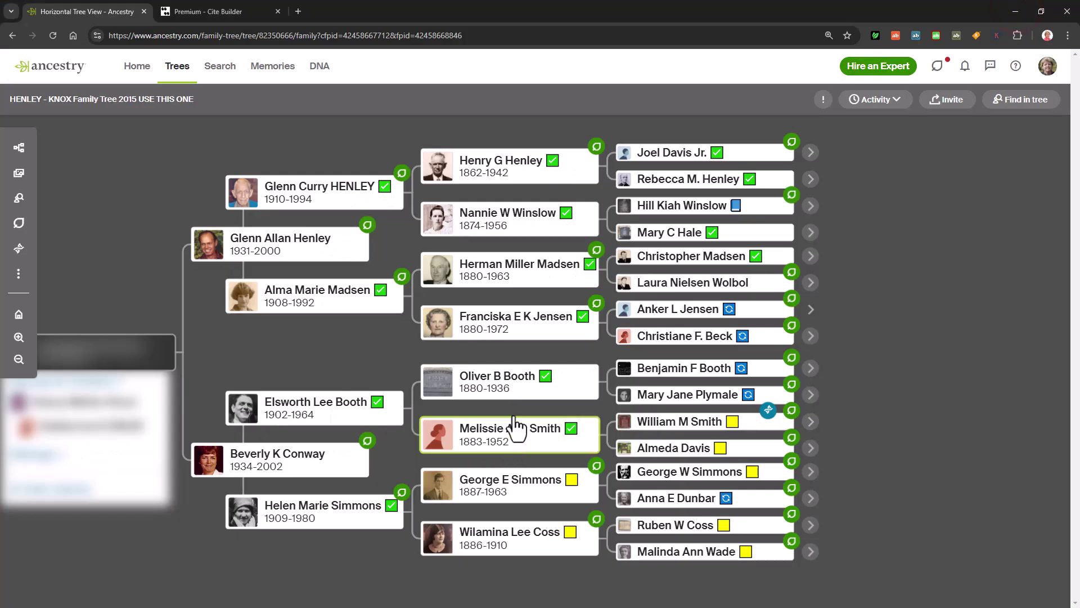